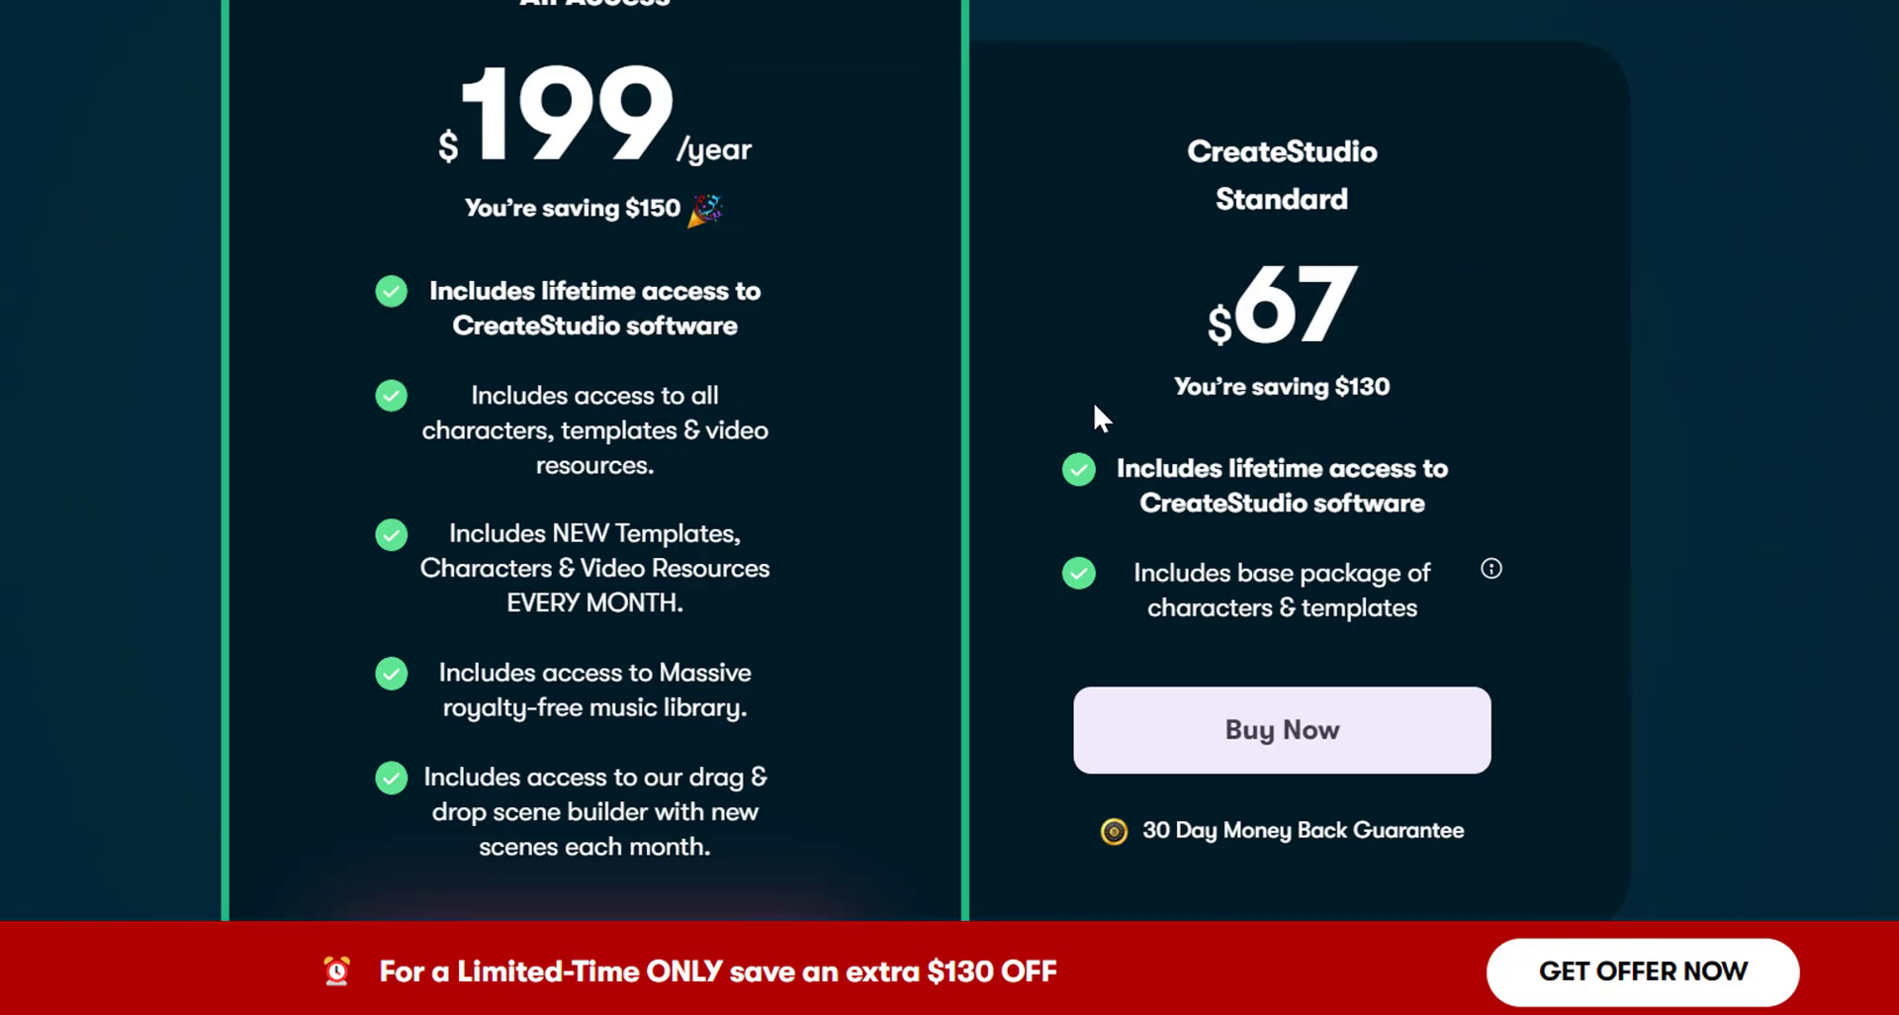
Step: Scroll through CreateStudio pricing, then return to the Gardener editor scene with the asset library collapsed
{"action": "scroll", "coordinate": [1092, 414], "scroll_direction": "down", "scroll_amount": 2}
{"action": "scroll", "coordinate": [1090, 424], "scroll_direction": "down", "scroll_amount": 4}
{"action": "scroll", "coordinate": [1090, 424], "scroll_direction": "down", "scroll_amount": 4}
{"action": "scroll", "coordinate": [1090, 424], "scroll_direction": "down", "scroll_amount": 3}
{"action": "scroll", "coordinate": [1148, 430], "scroll_direction": "down", "scroll_amount": 5}
{"action": "scroll", "coordinate": [1221, 445], "scroll_direction": "up", "scroll_amount": 8}
{"action": "scroll", "coordinate": [1348, 352], "scroll_direction": "up", "scroll_amount": 5}
{"action": "scroll", "coordinate": [1326, 356], "scroll_direction": "up", "scroll_amount": 3}
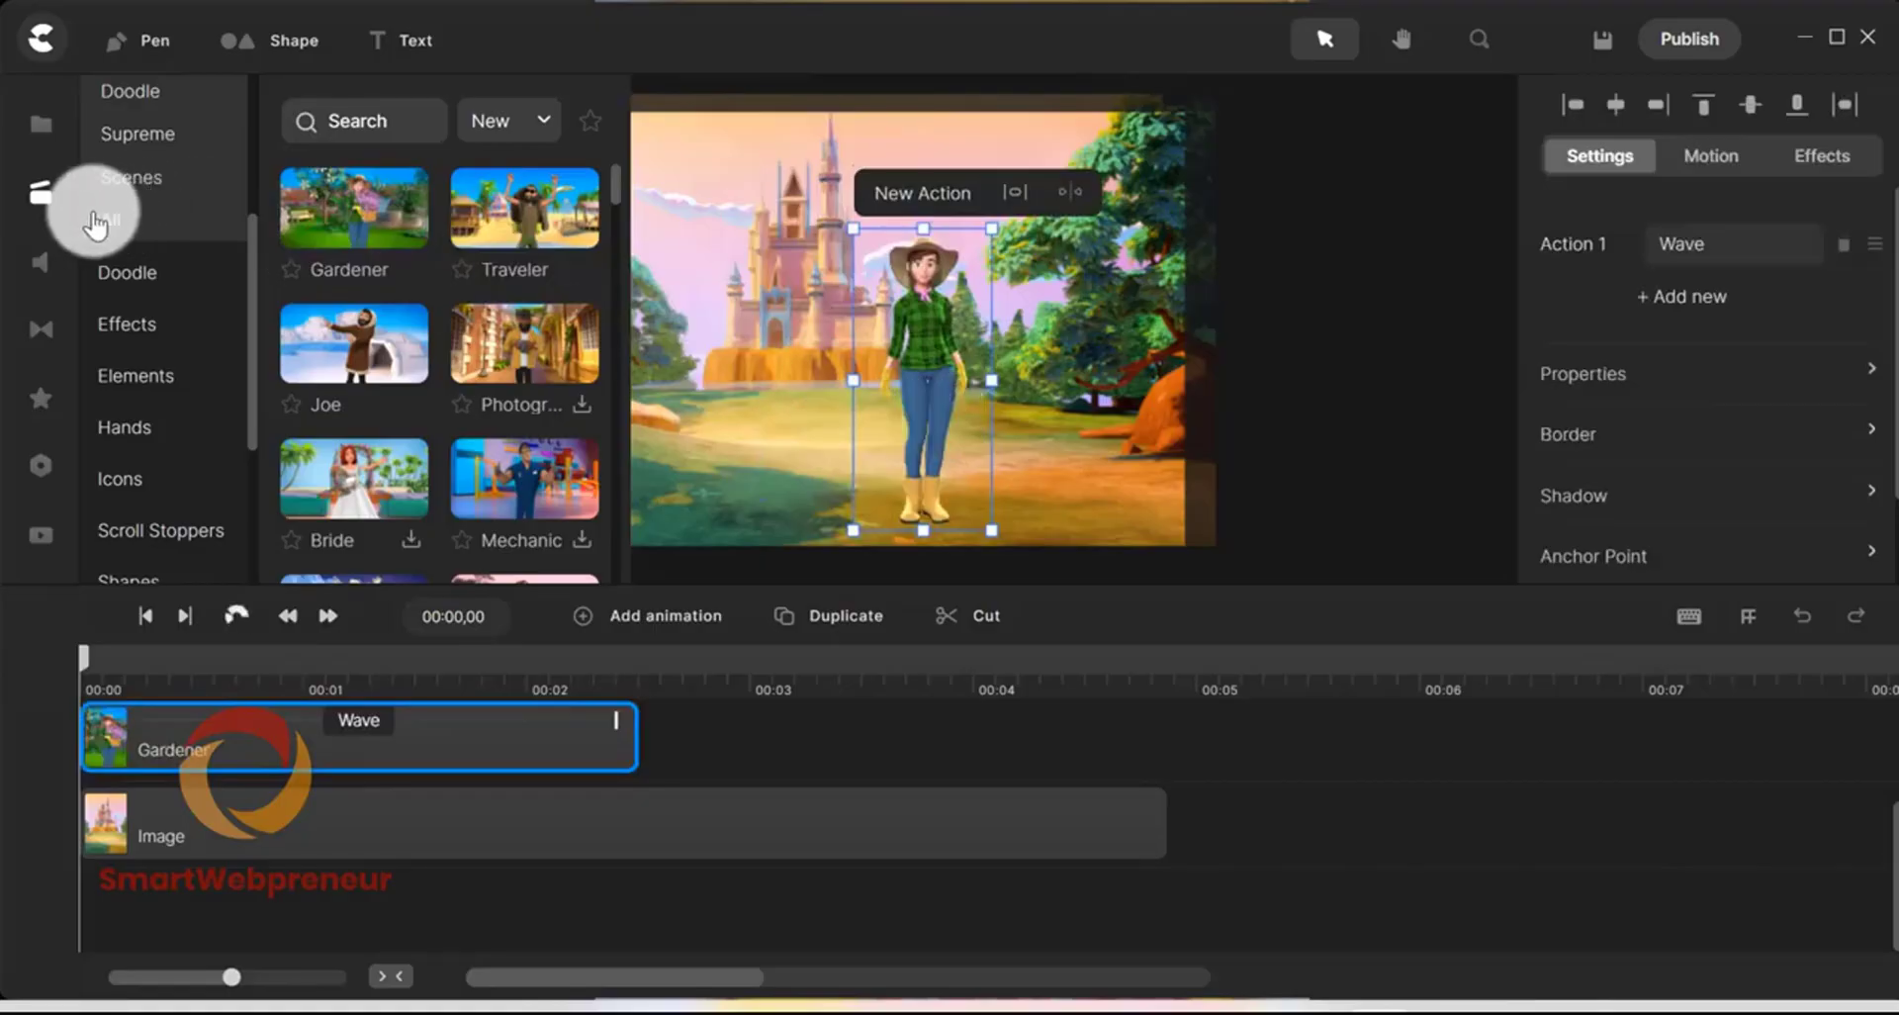
{"action": "left_click", "coordinate": [39, 194]}
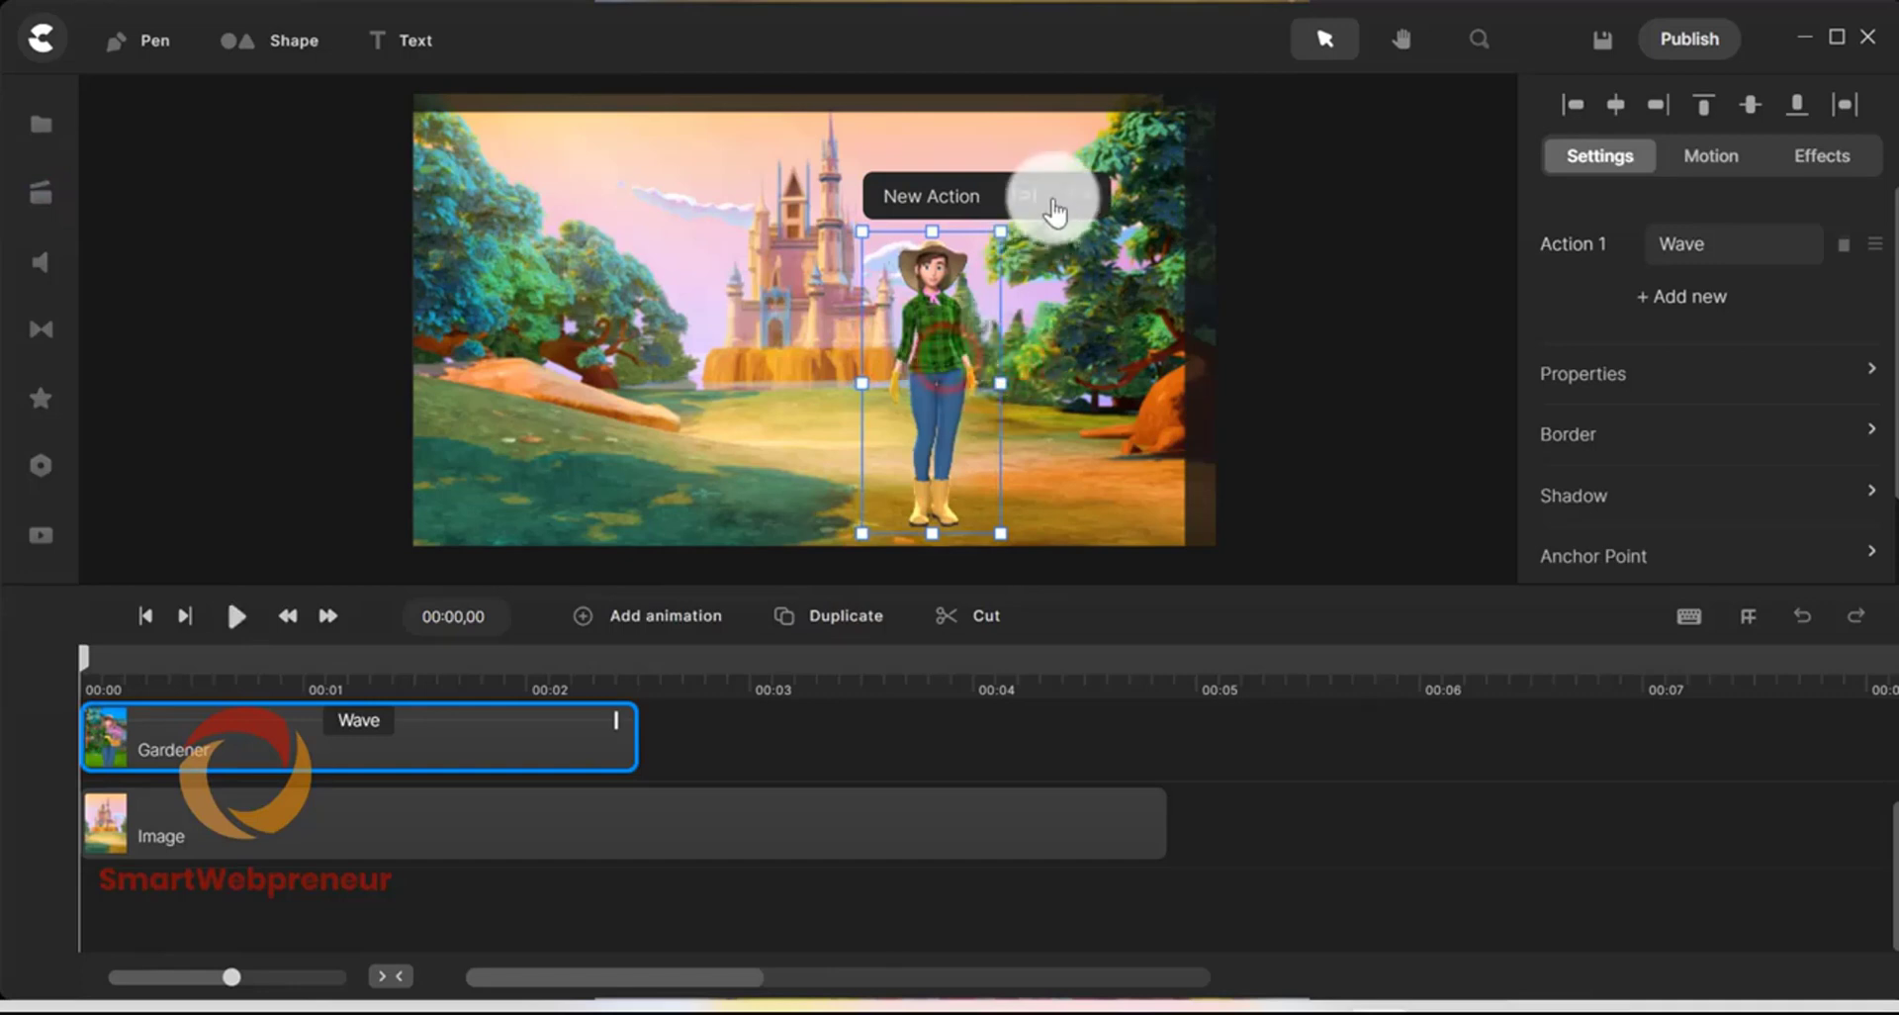
Step: Deselect the Gardener clip and enlarge the canvas by lowering the timeline divider
{"action": "left_click", "coordinate": [1308, 786]}
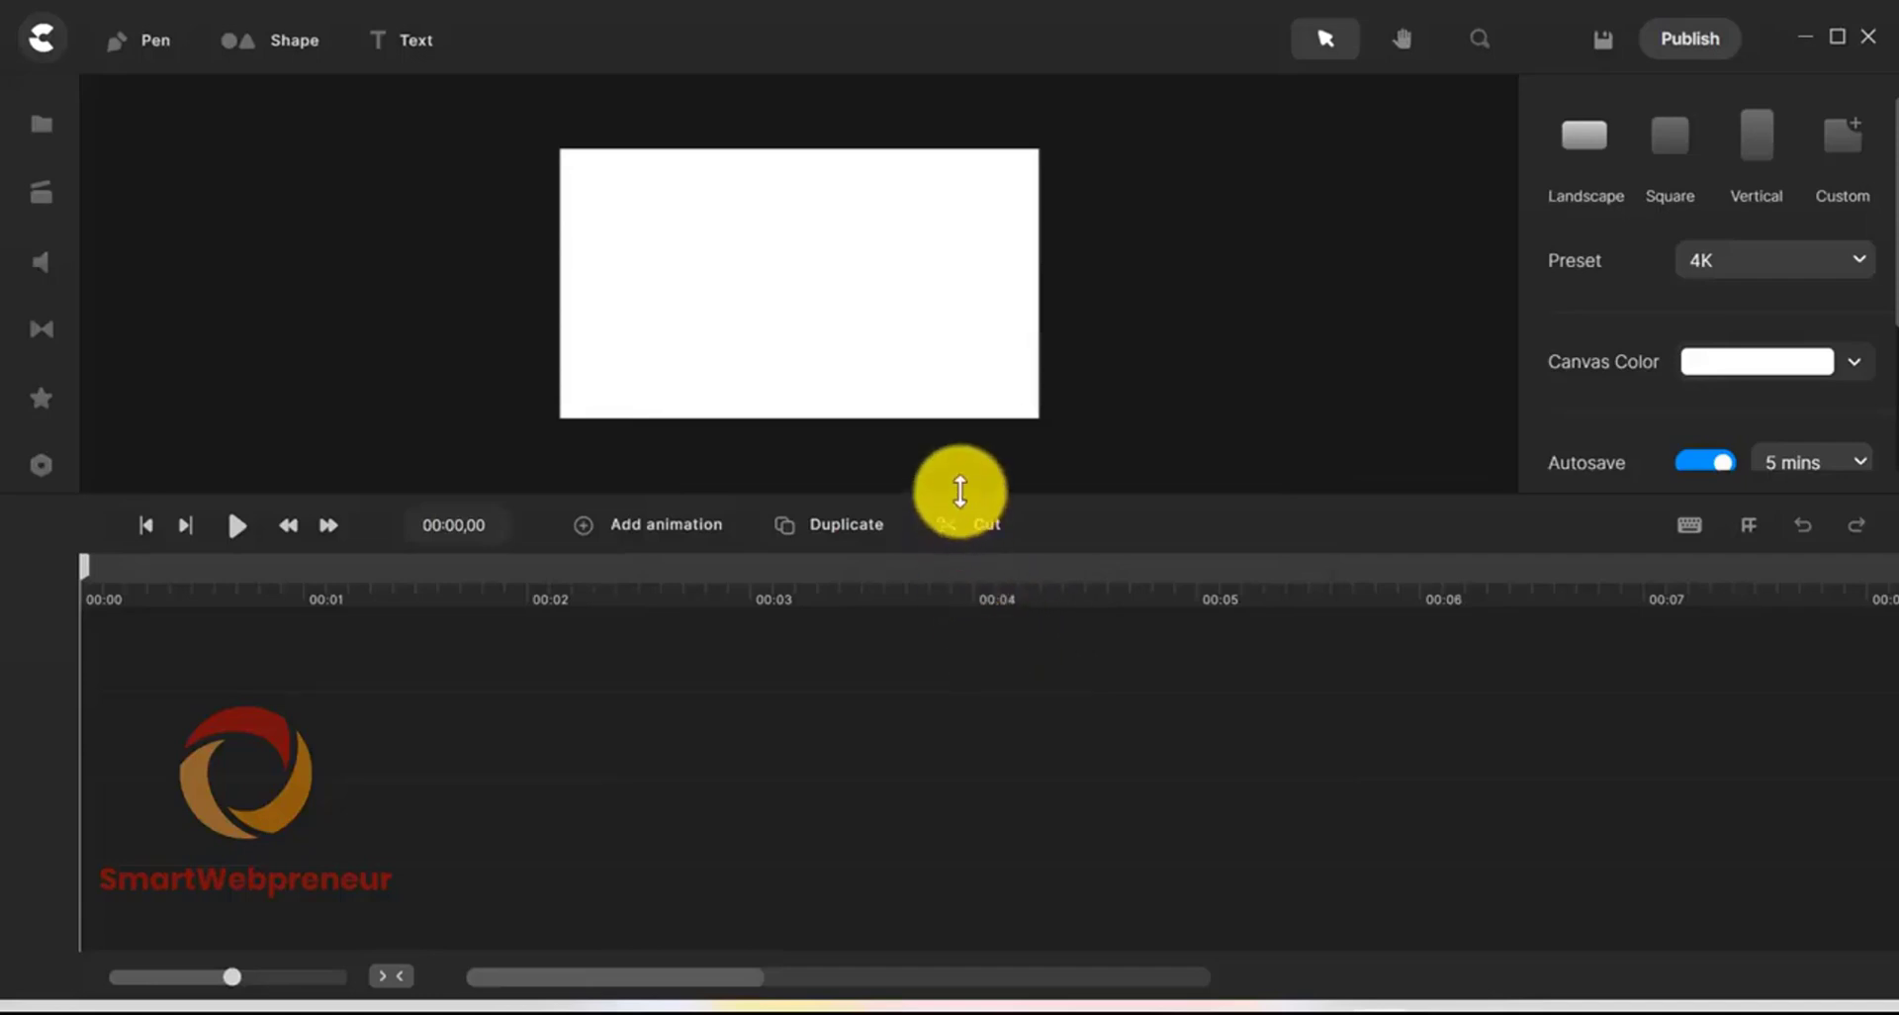
{"action": "left_click_drag", "start_coordinate": [967, 516], "coordinate": [980, 567]}
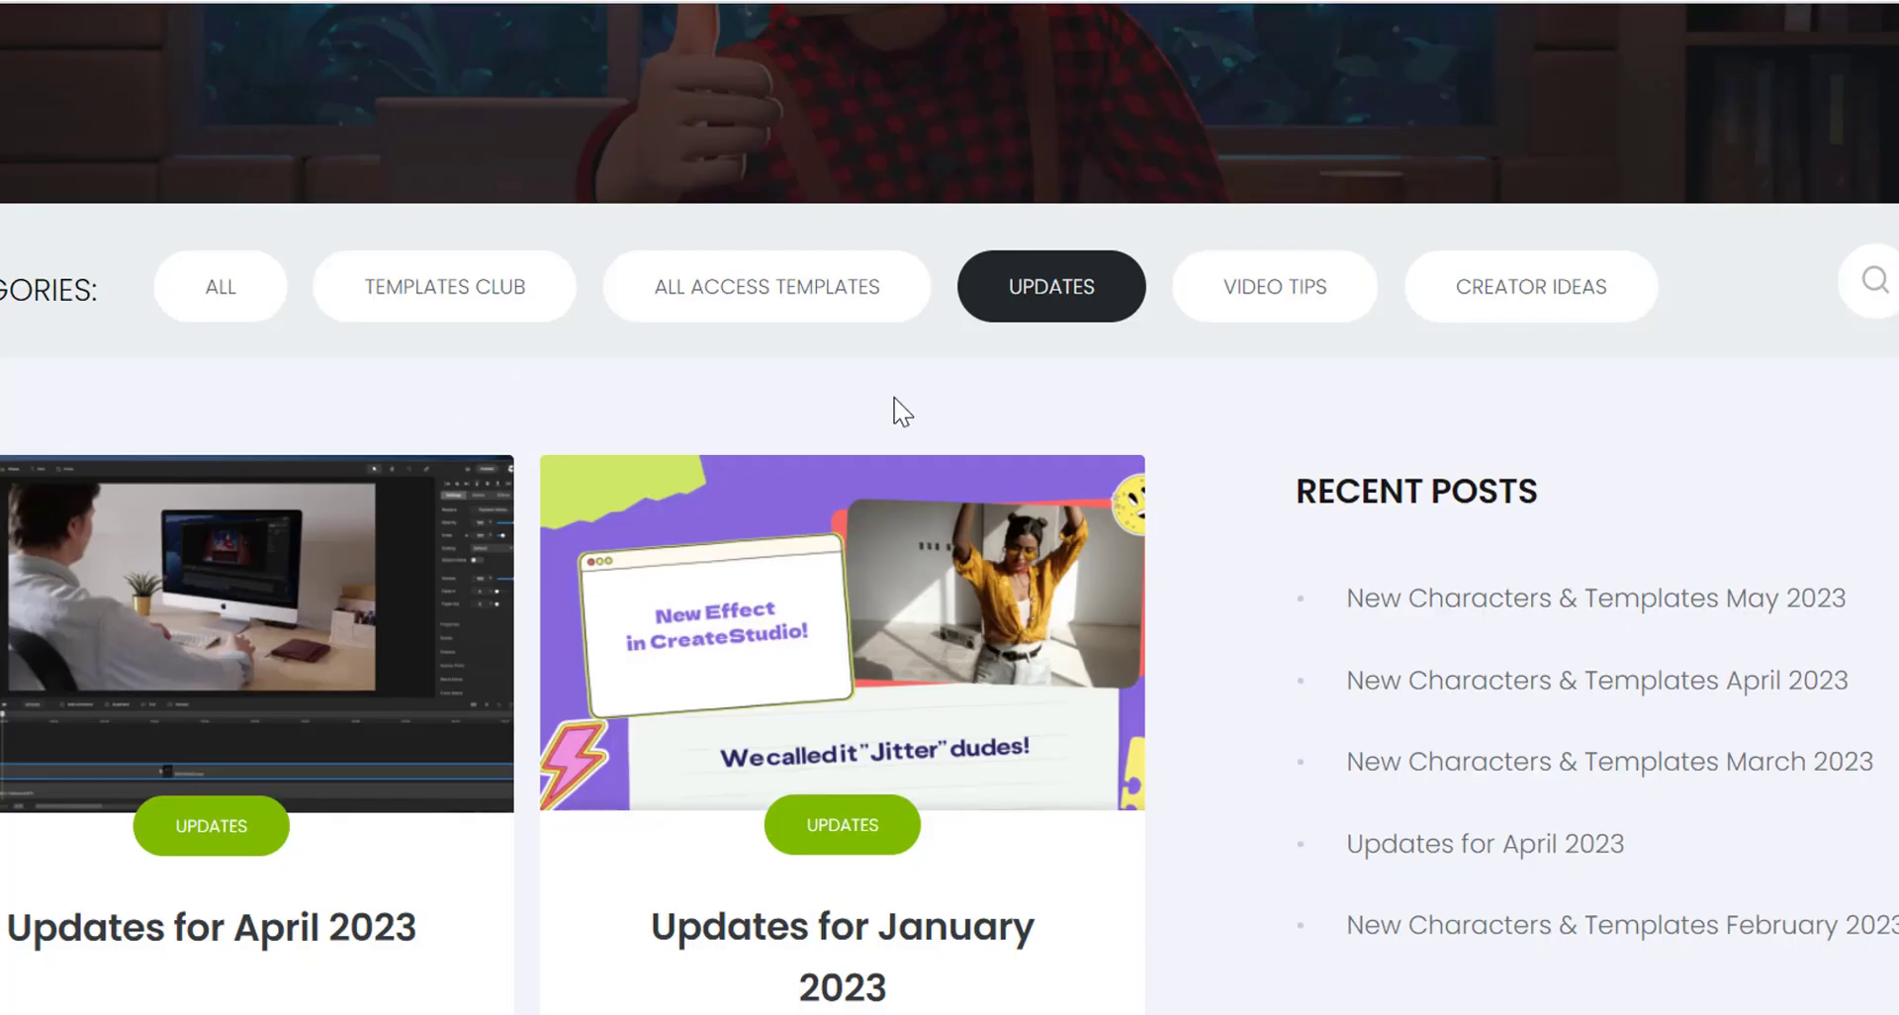
Step: Browse the CreateStudio Updates blog list and open the Updates for April 2023 post
{"action": "scroll", "coordinate": [886, 411], "scroll_direction": "down", "scroll_amount": 2}
{"action": "scroll", "coordinate": [555, 449], "scroll_direction": "down", "scroll_amount": 4}
{"action": "scroll", "coordinate": [641, 479], "scroll_direction": "down", "scroll_amount": 3}
{"action": "scroll", "coordinate": [678, 508], "scroll_direction": "down", "scroll_amount": 3}
{"action": "scroll", "coordinate": [673, 514], "scroll_direction": "down", "scroll_amount": 7}
{"action": "scroll", "coordinate": [594, 511], "scroll_direction": "up", "scroll_amount": 8}
{"action": "scroll", "coordinate": [416, 475], "scroll_direction": "up", "scroll_amount": 4}
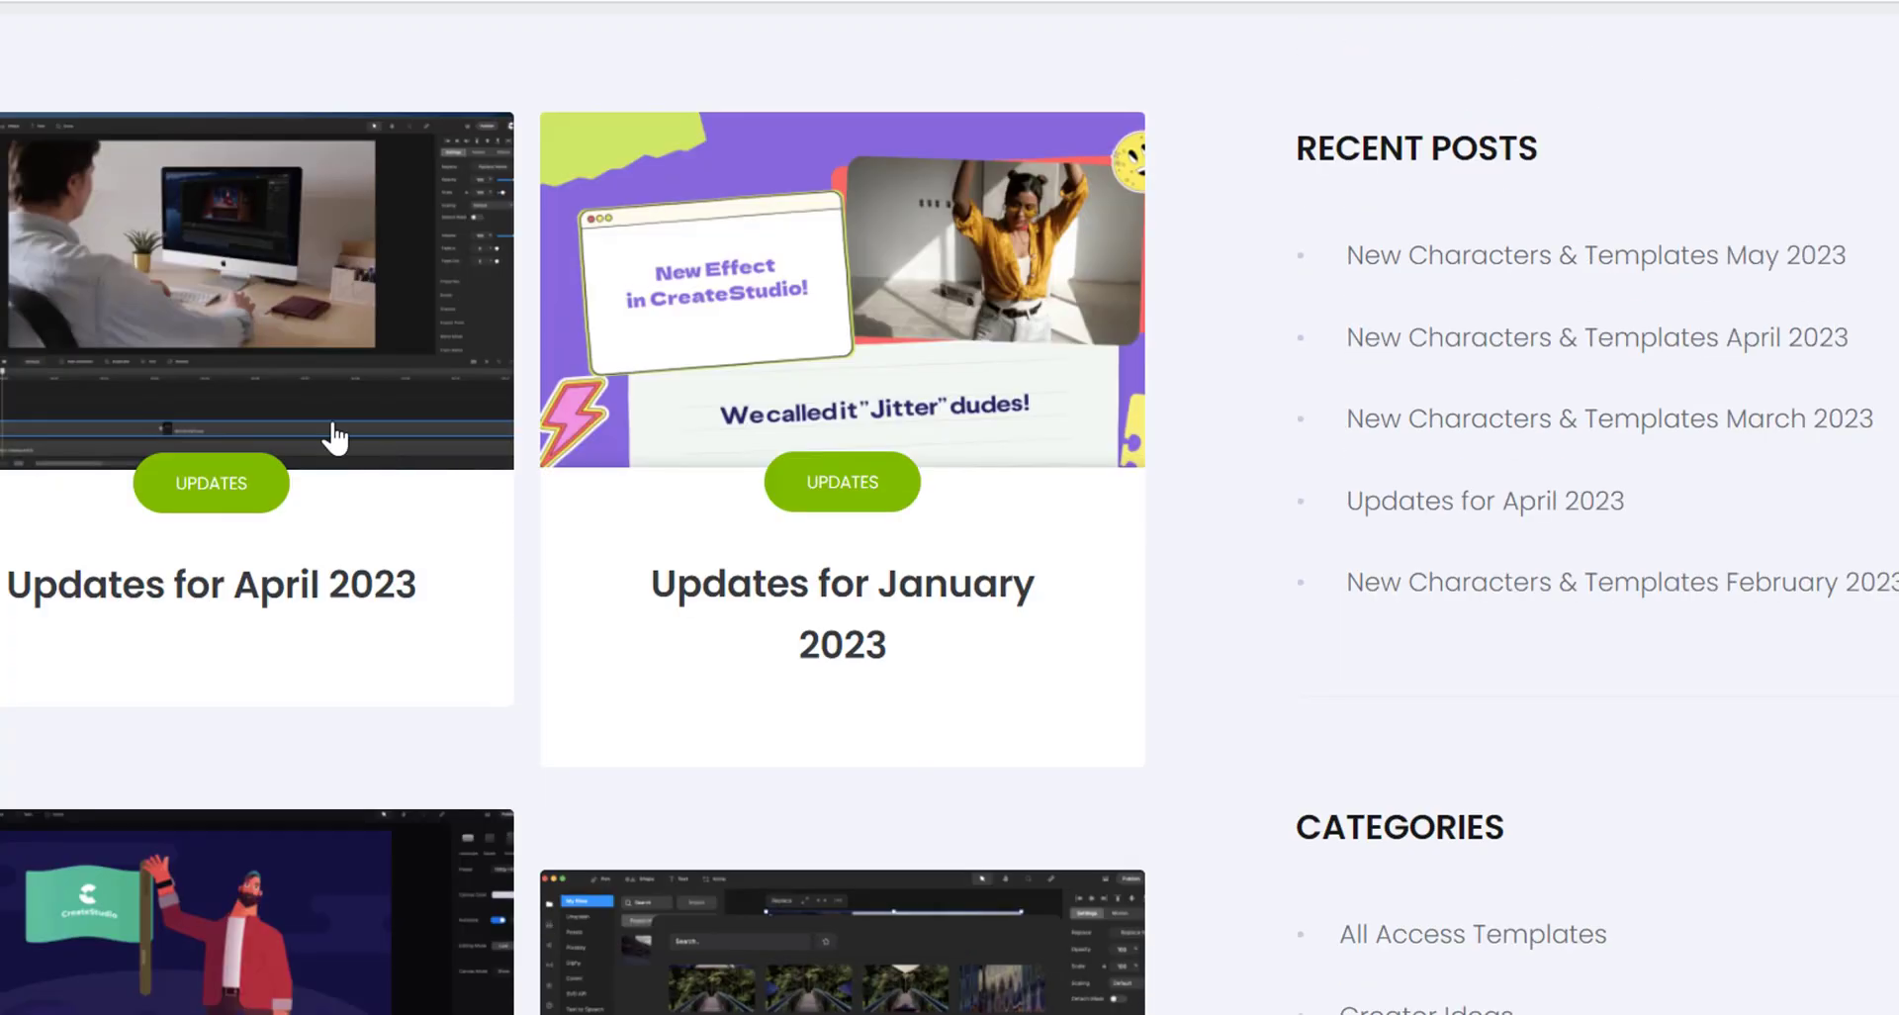
{"action": "left_click", "coordinate": [282, 403]}
Step: Read down the April 2023 update post to its Store section
{"action": "scroll", "coordinate": [1101, 424], "scroll_direction": "down", "scroll_amount": 5}
{"action": "scroll", "coordinate": [1106, 417], "scroll_direction": "down", "scroll_amount": 3}
{"action": "scroll", "coordinate": [1106, 418], "scroll_direction": "down", "scroll_amount": 6}
{"action": "scroll", "coordinate": [1104, 426], "scroll_direction": "down", "scroll_amount": 5}
{"action": "scroll", "coordinate": [703, 373], "scroll_direction": "down", "scroll_amount": 1}
{"action": "scroll", "coordinate": [878, 374], "scroll_direction": "down", "scroll_amount": 5}
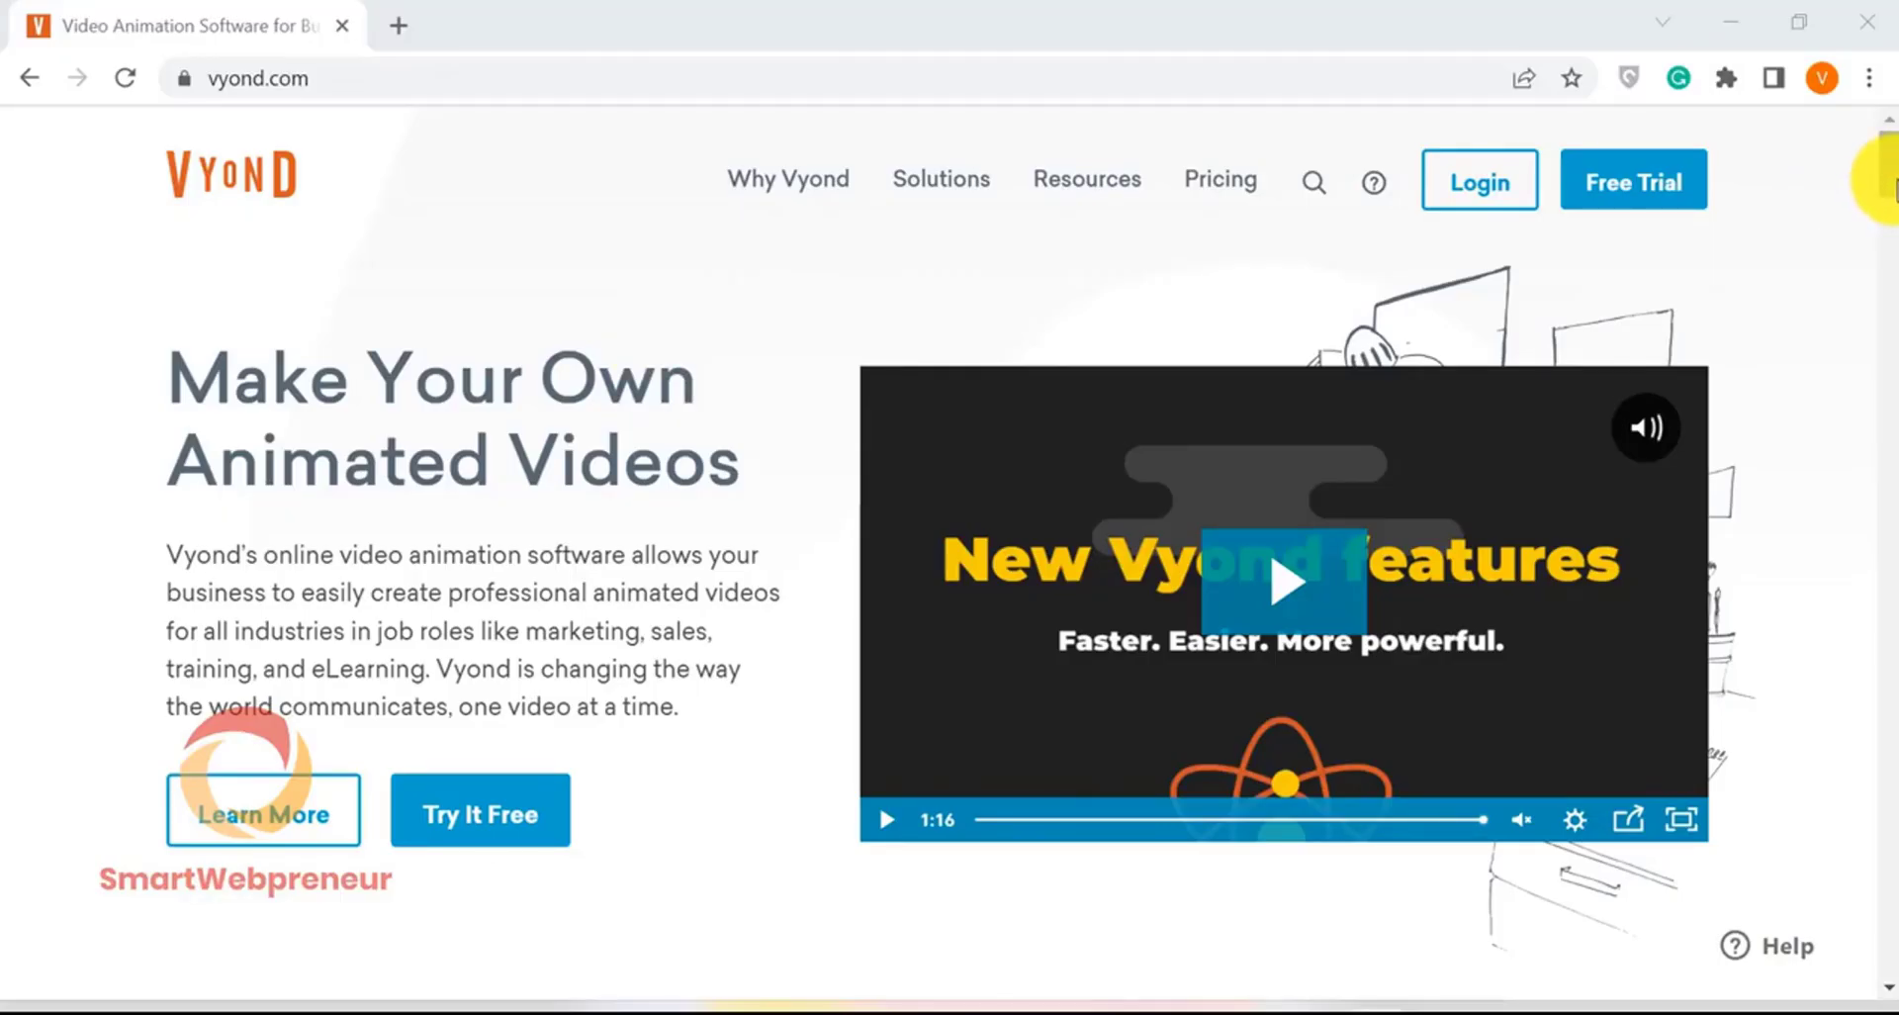
Step: Play the New Vyond features video and scroll down the Vyond homepage
{"action": "left_click", "coordinate": [1298, 611]}
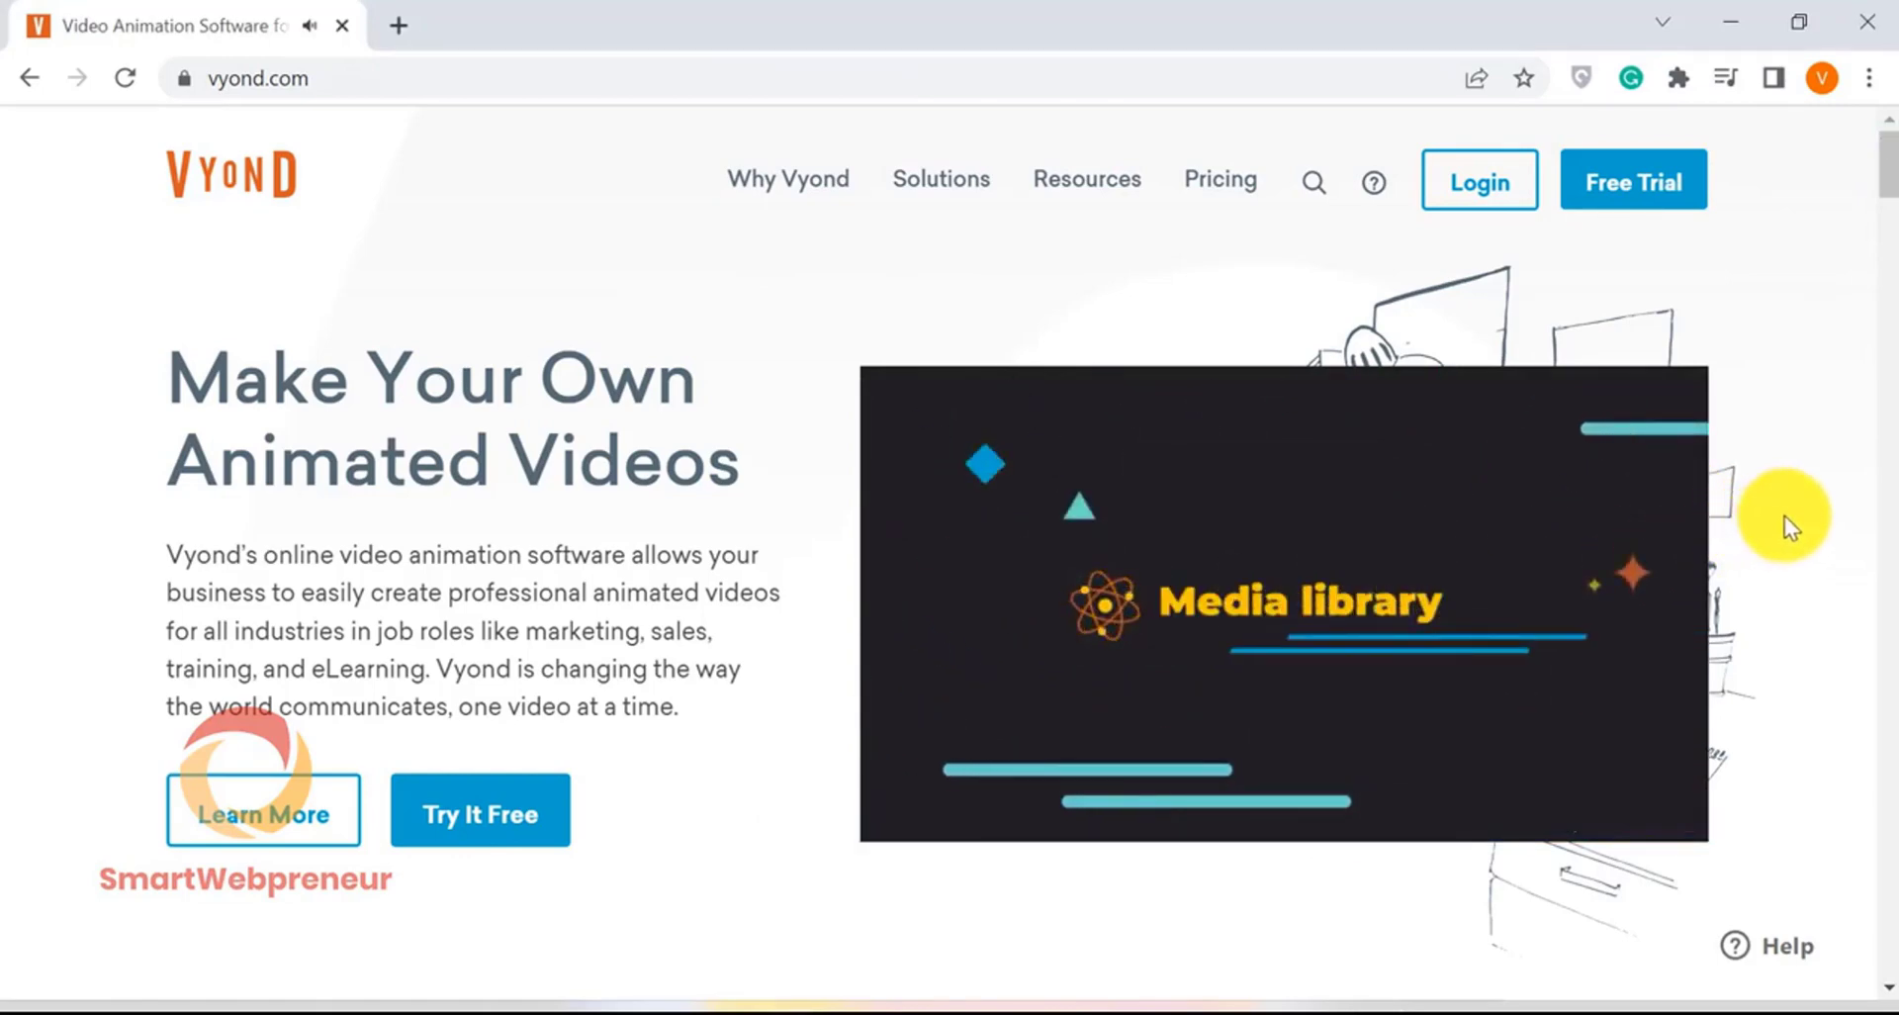
{"action": "left_click_drag", "start_coordinate": [1888, 153], "coordinate": [1888, 222]}
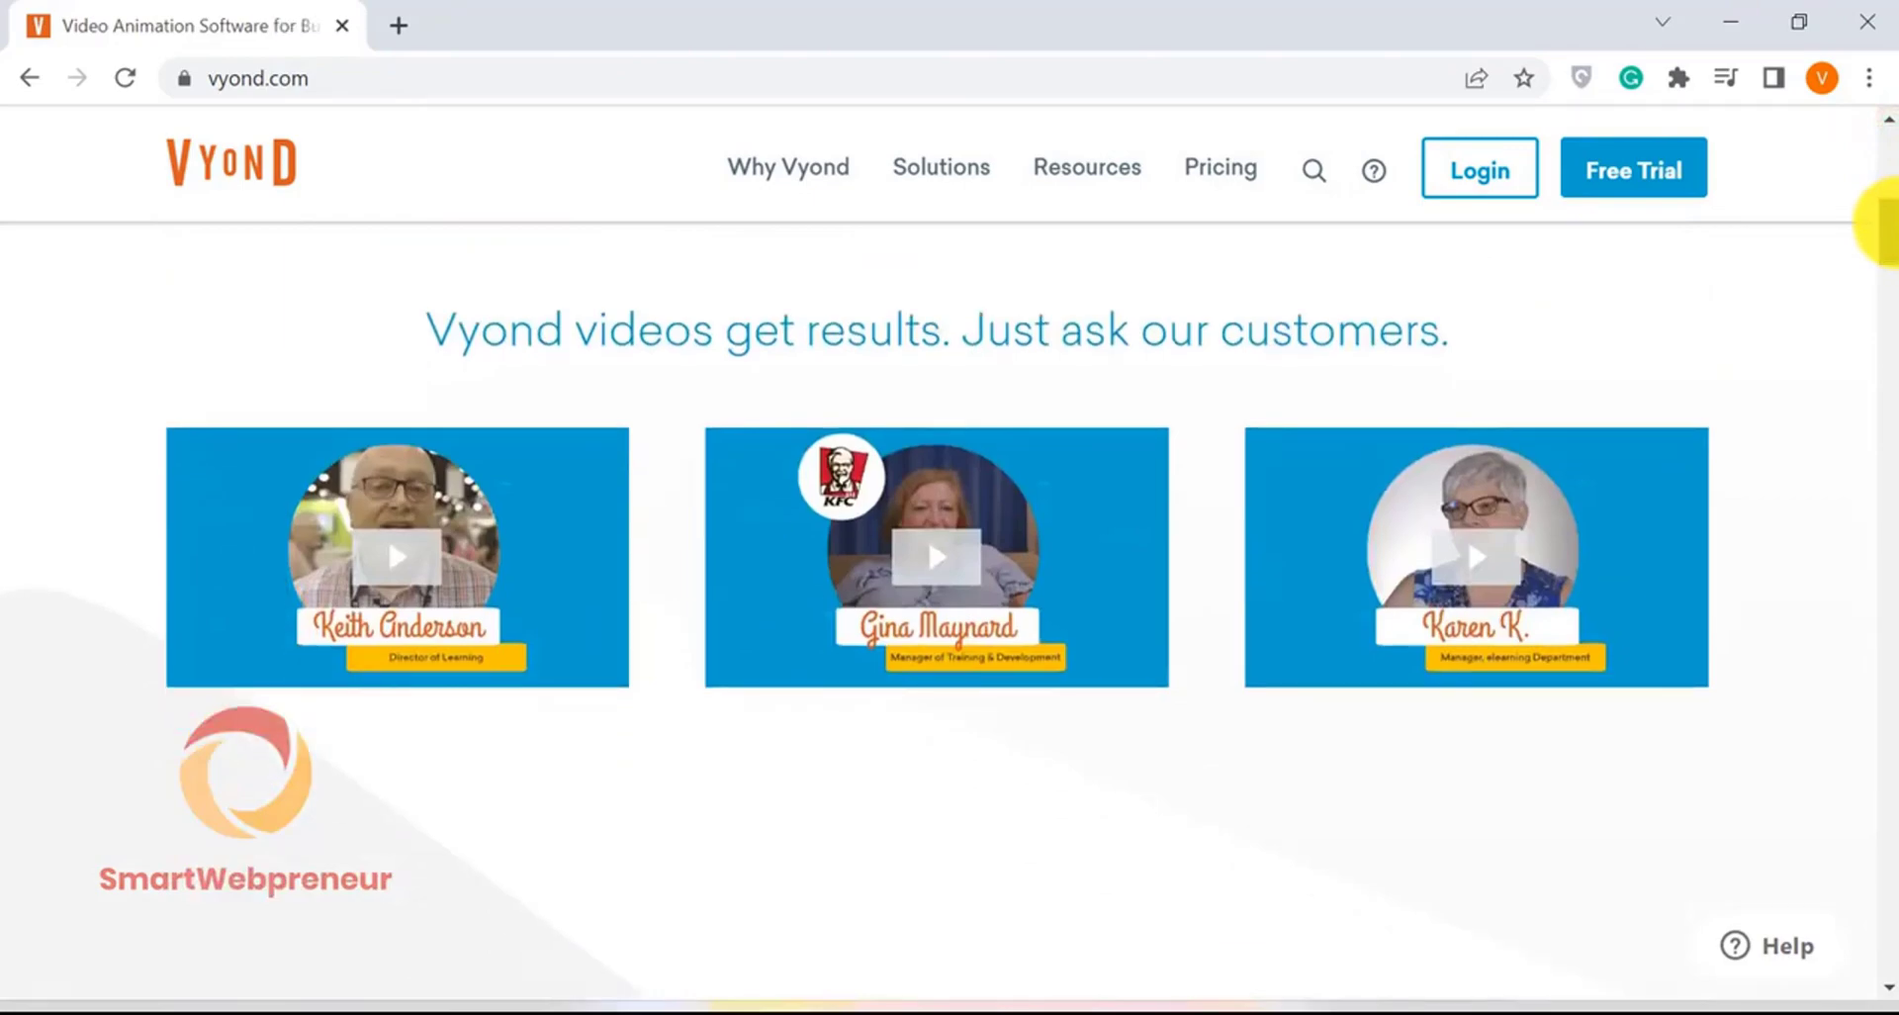
{"action": "left_click_drag", "start_coordinate": [1885, 220], "coordinate": [1869, 543]}
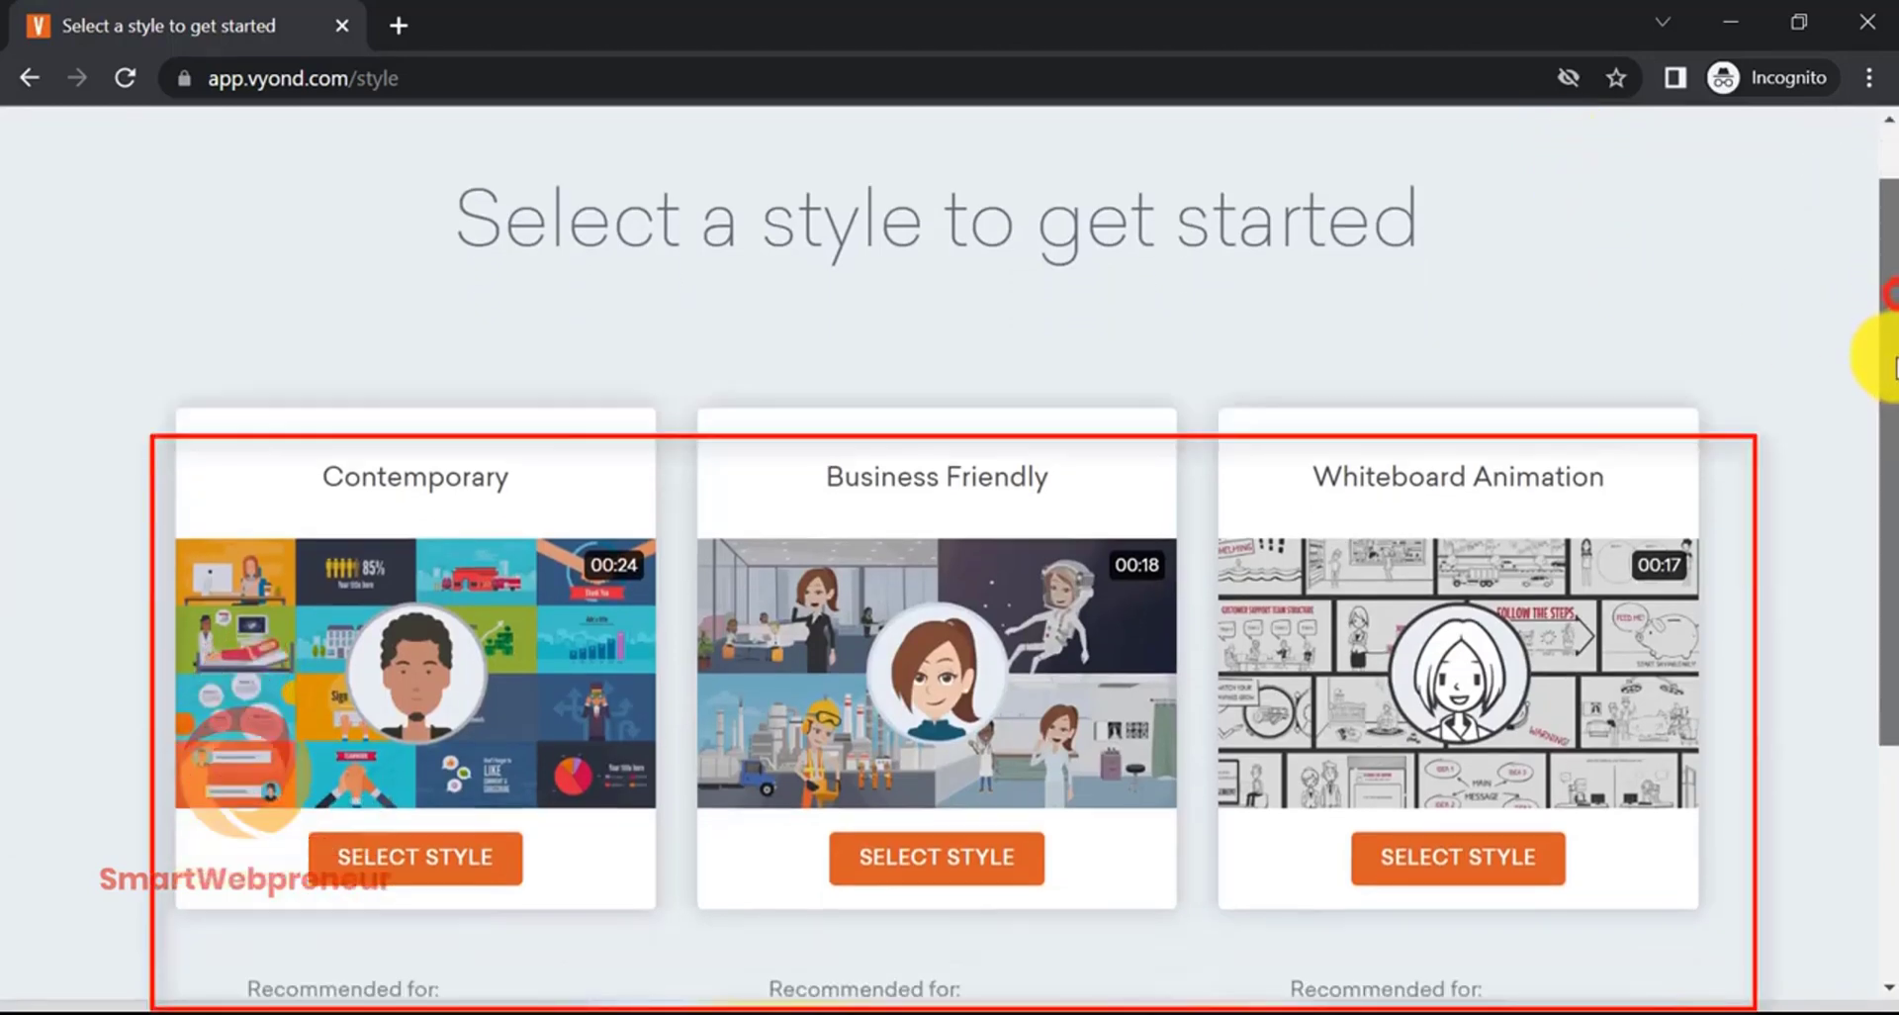
Step: Browse Vyond's character library: Casual, the Contemporary style, then the My Library characters
{"action": "left_click_drag", "start_coordinate": [1879, 292], "coordinate": [1879, 361]}
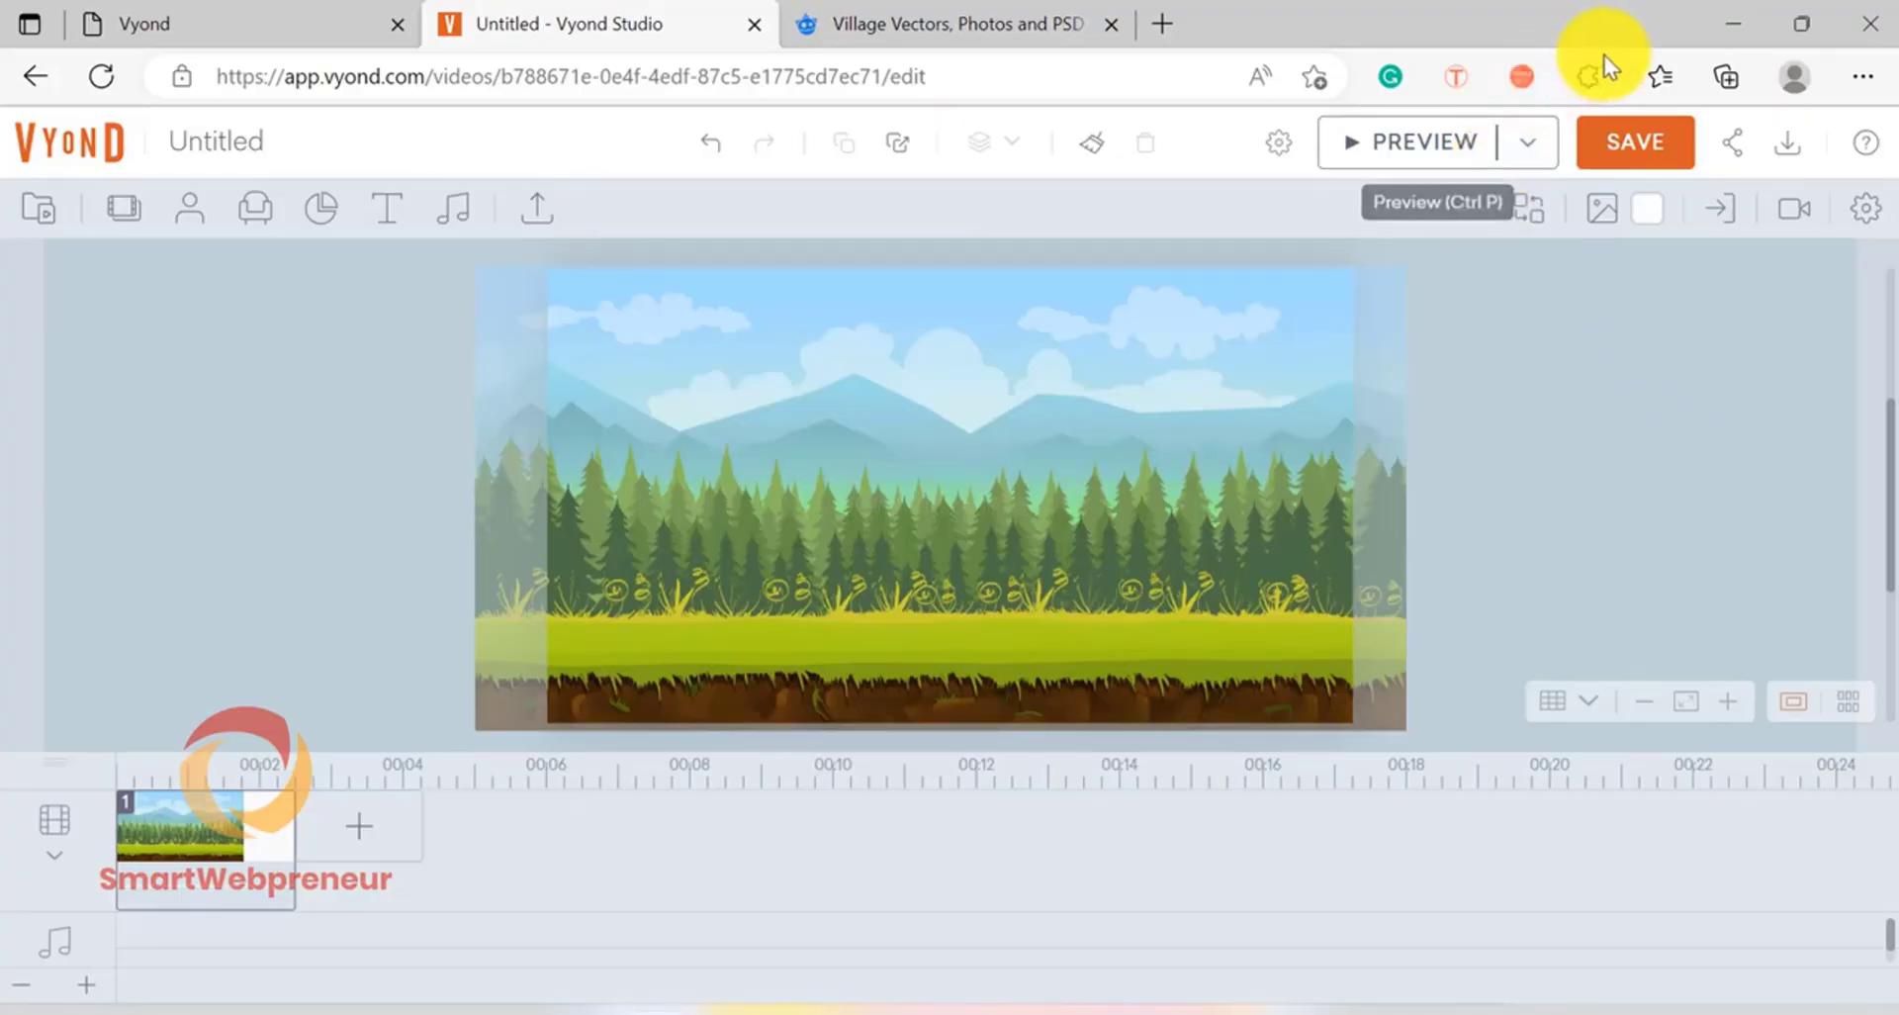
{"action": "left_click", "coordinate": [194, 211]}
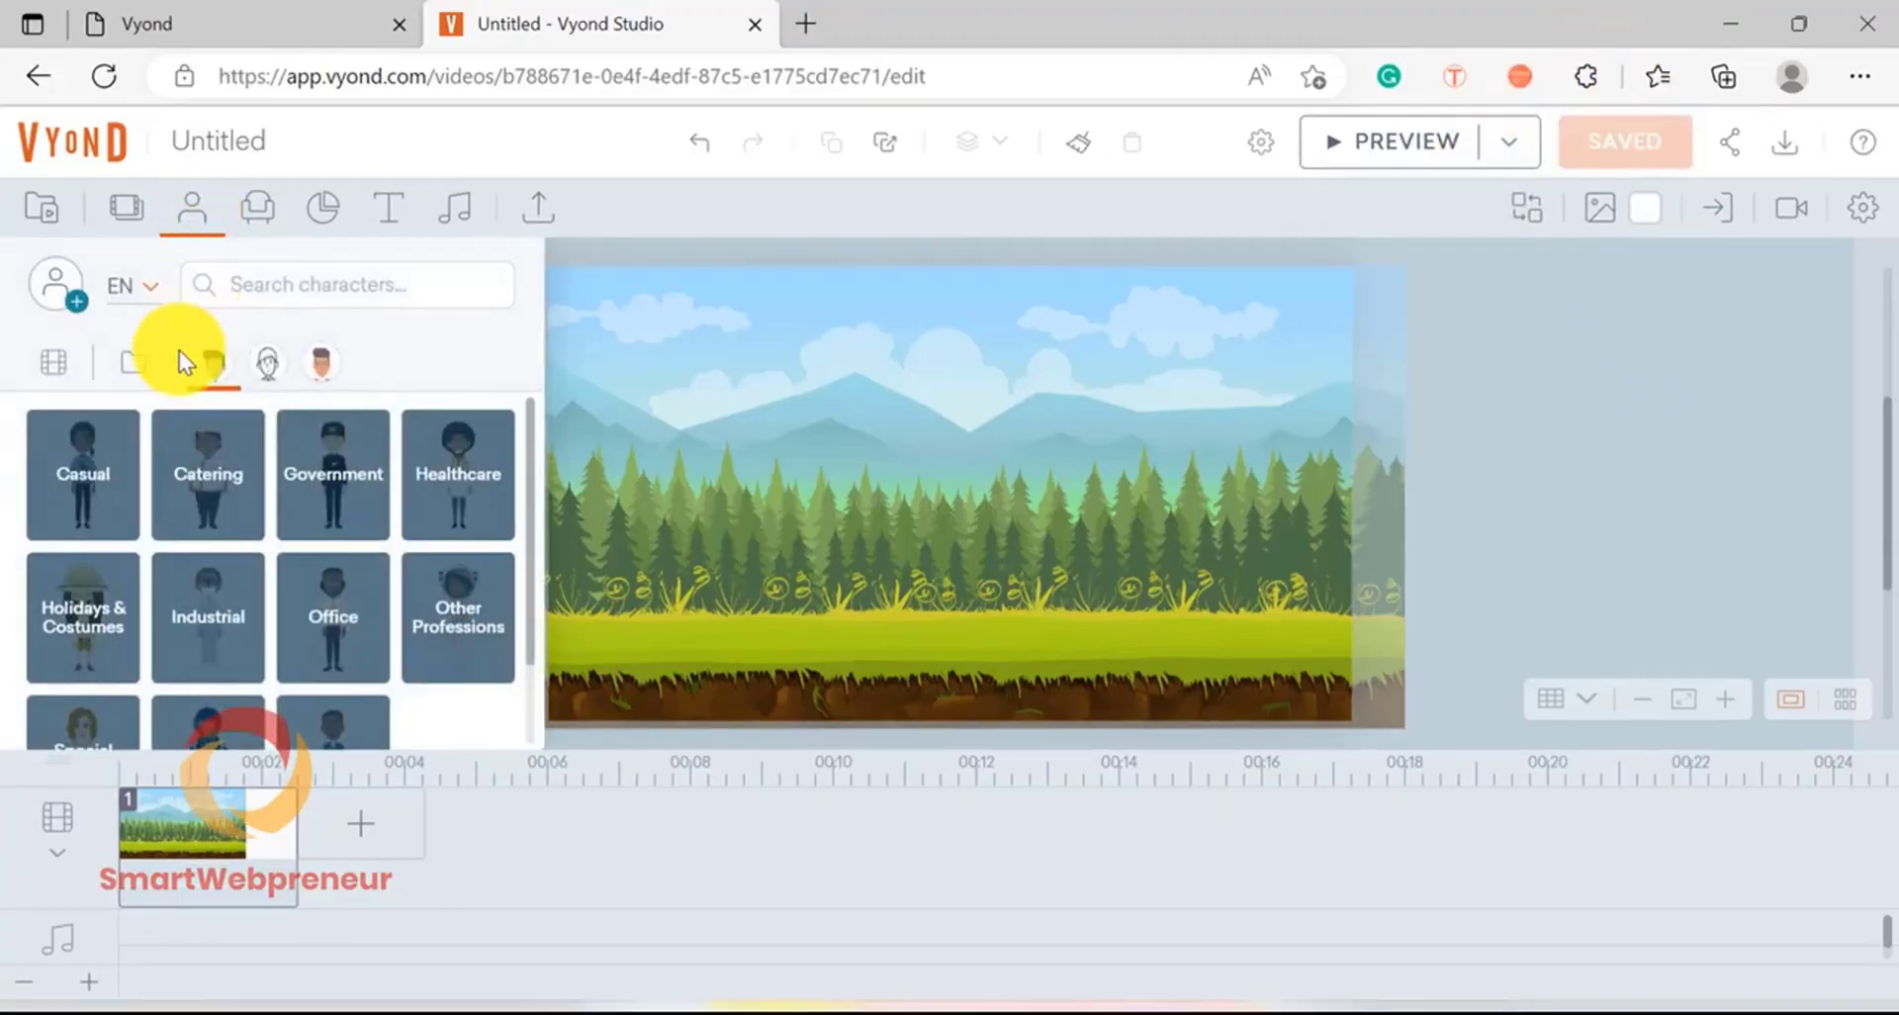
{"action": "left_click", "coordinate": [91, 486]}
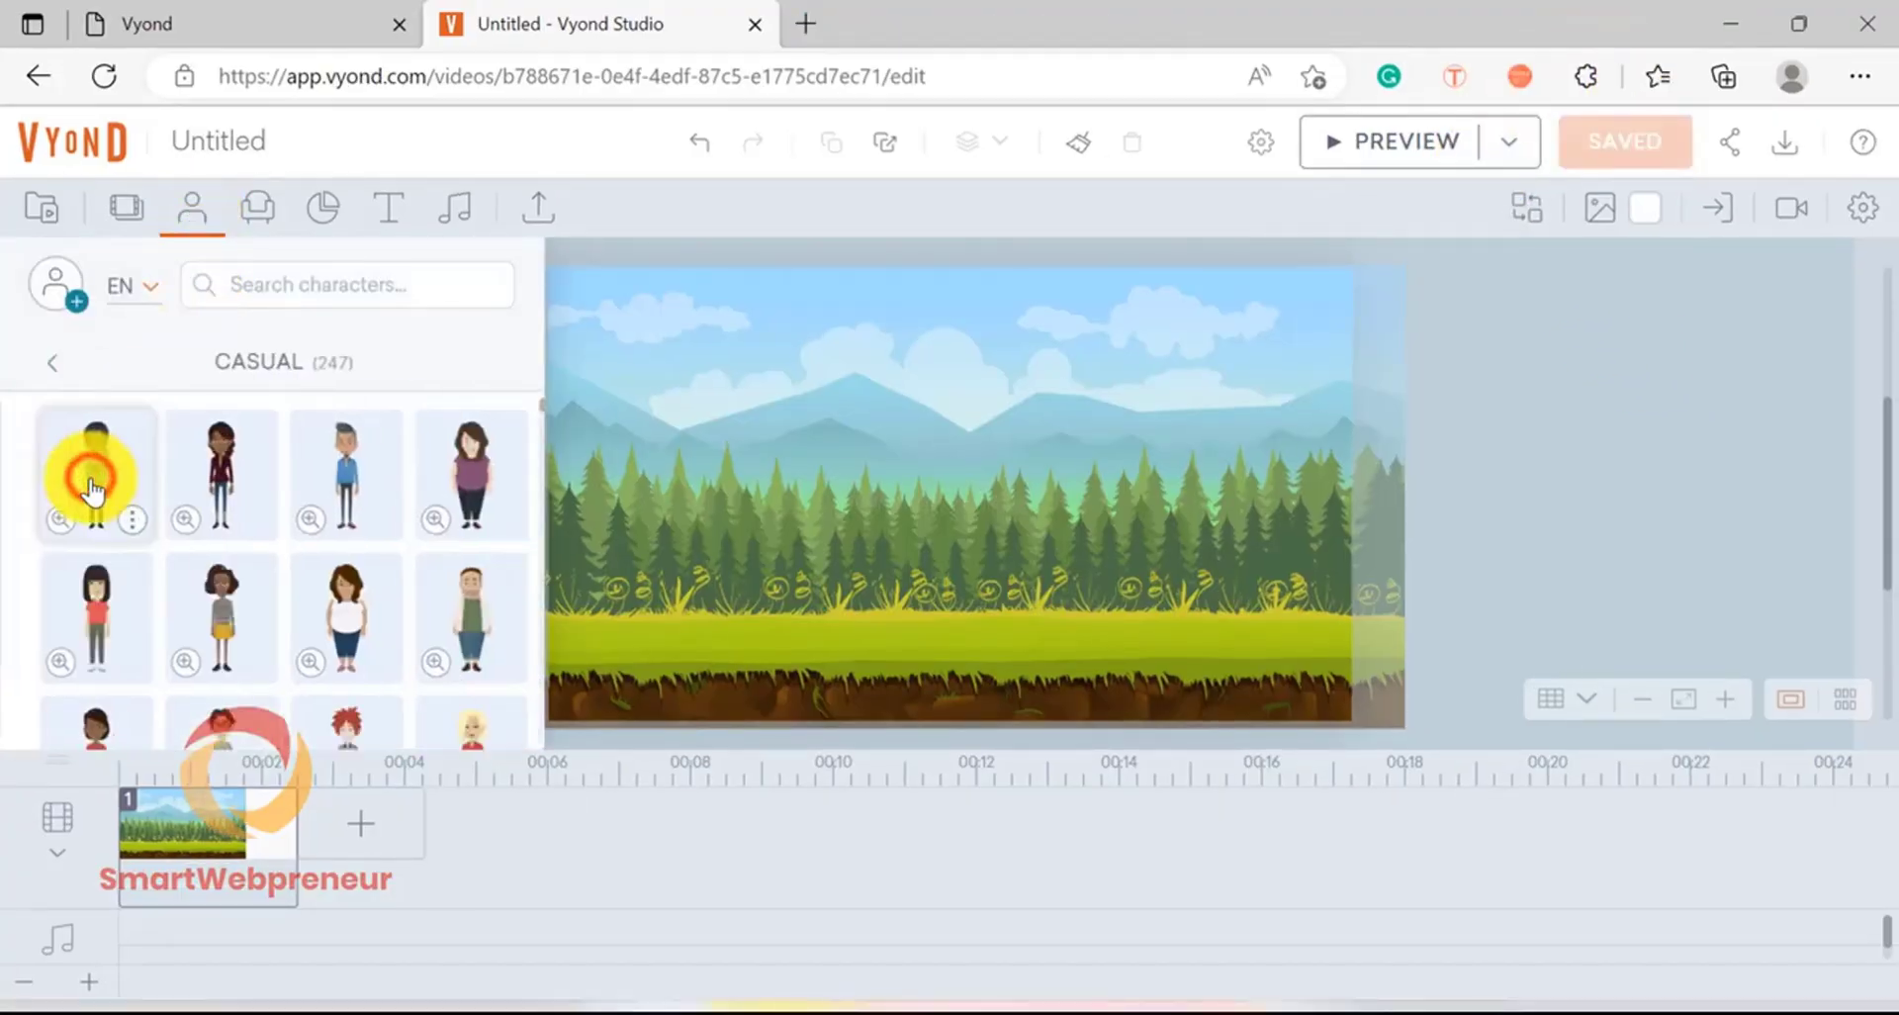
{"action": "left_click", "coordinate": [39, 368]}
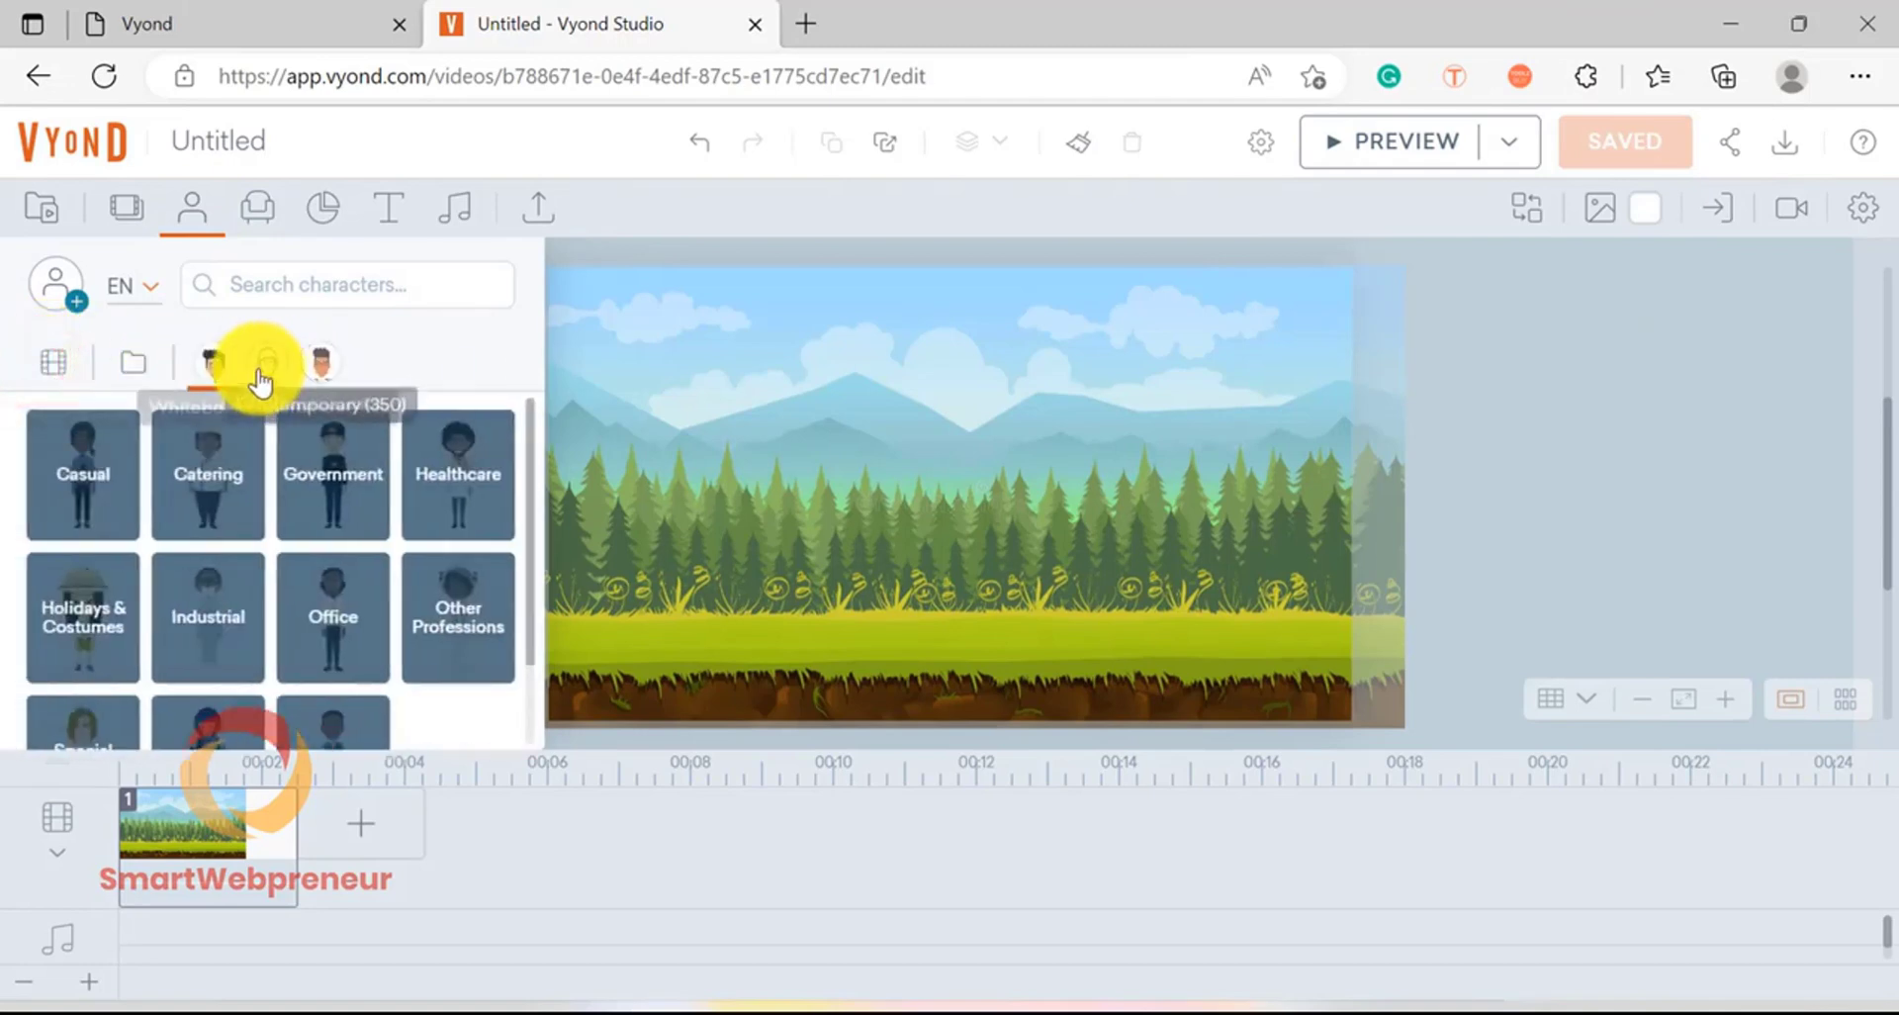
{"action": "left_click", "coordinate": [323, 374]}
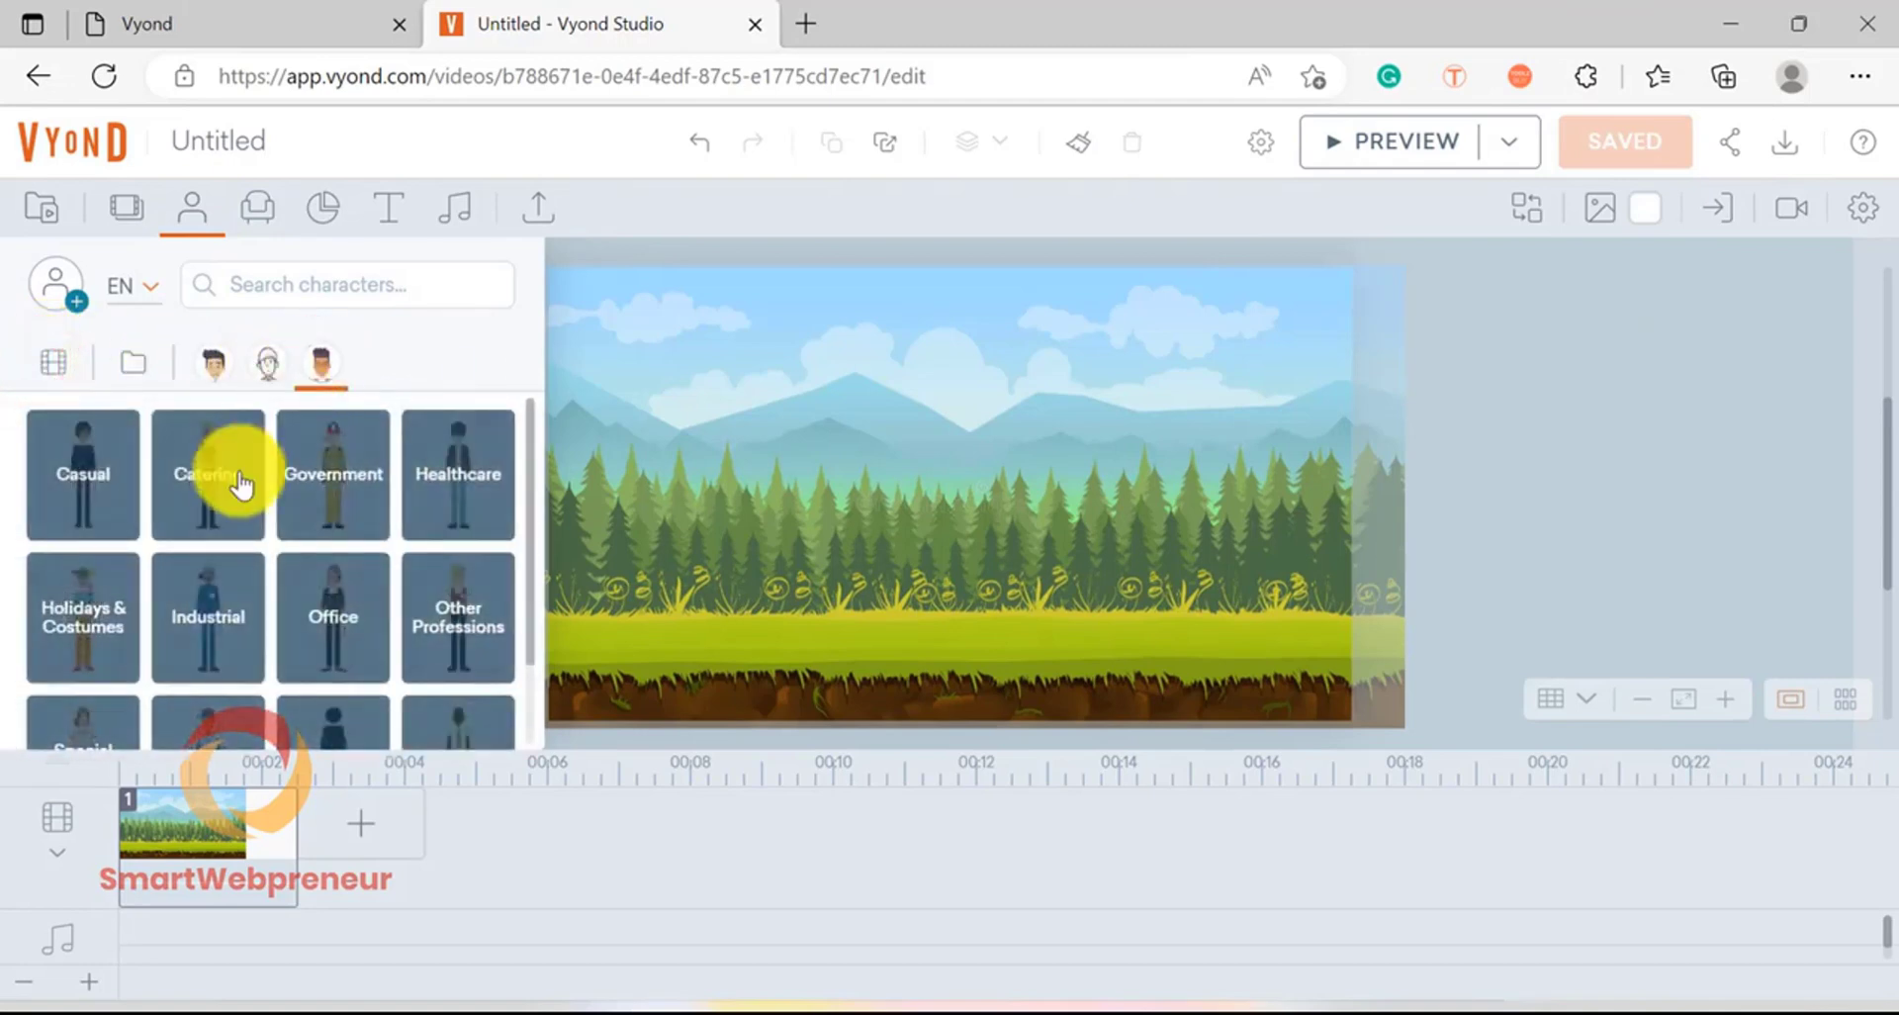
{"action": "left_click", "coordinate": [120, 368]}
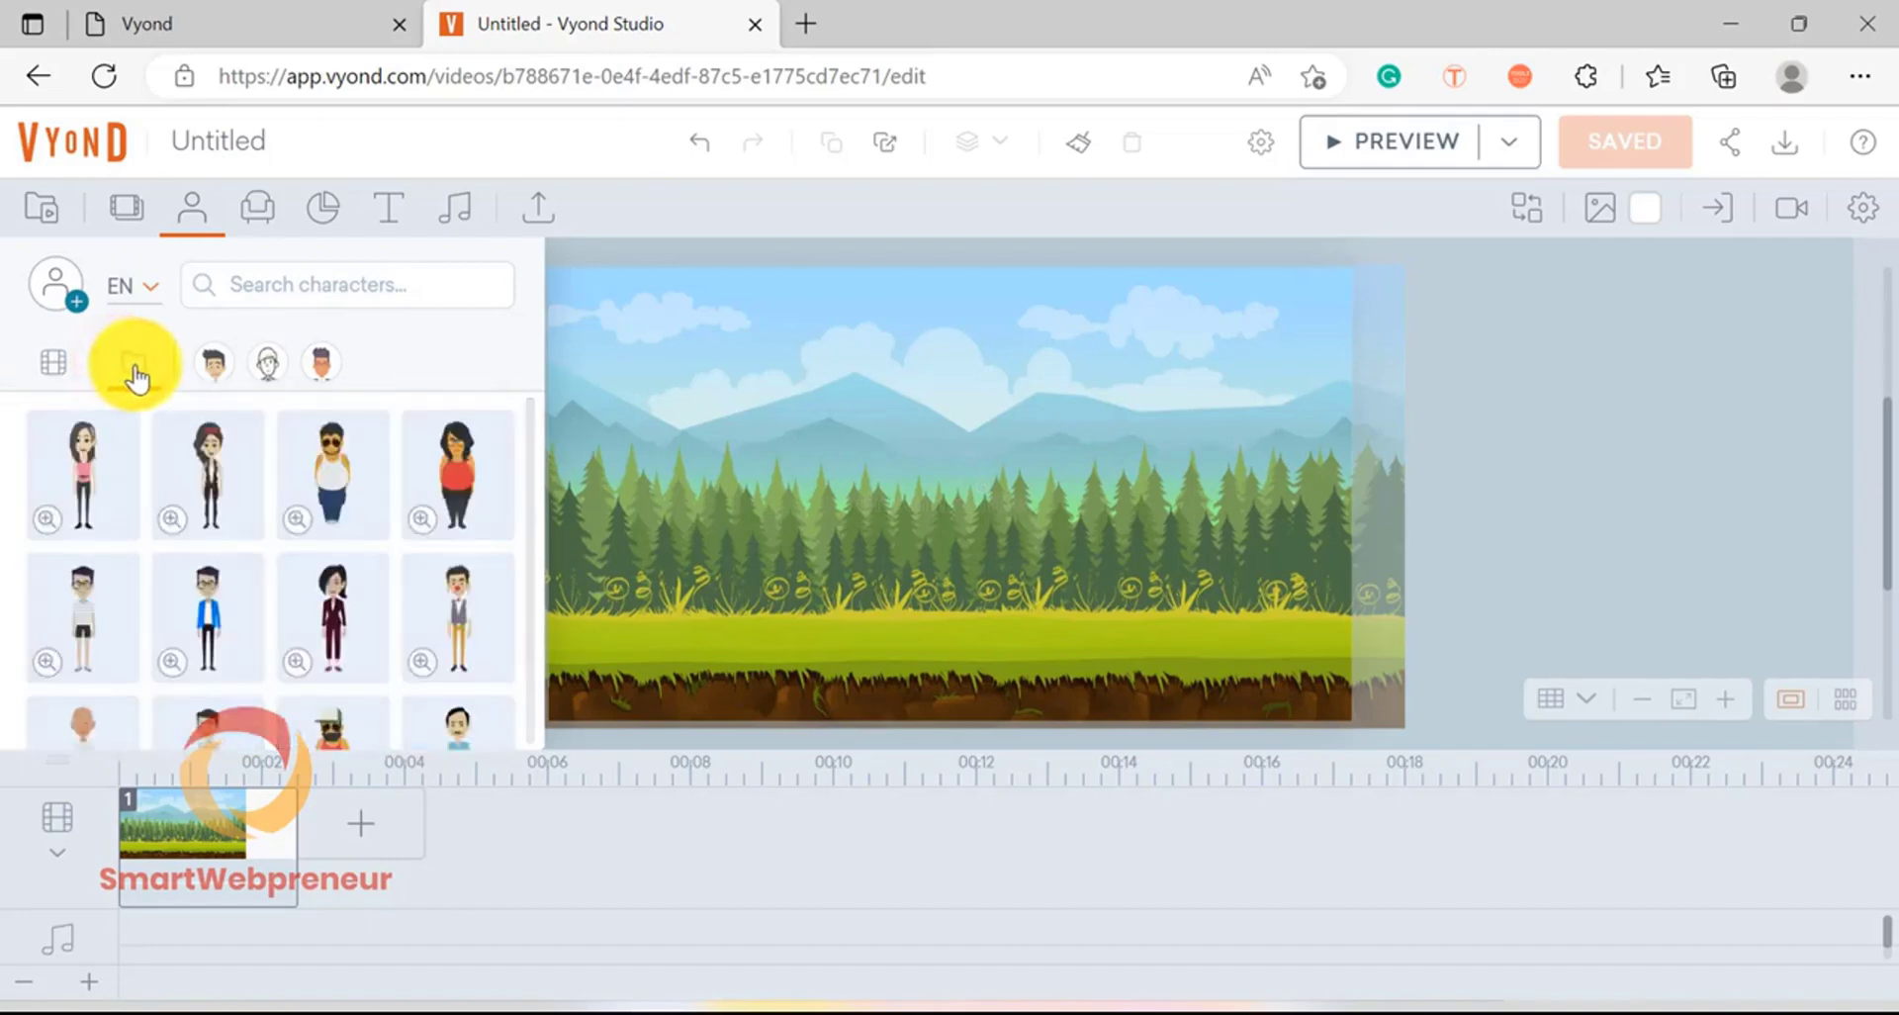
{"action": "scroll", "coordinate": [419, 552], "scroll_direction": "down", "scroll_amount": 2}
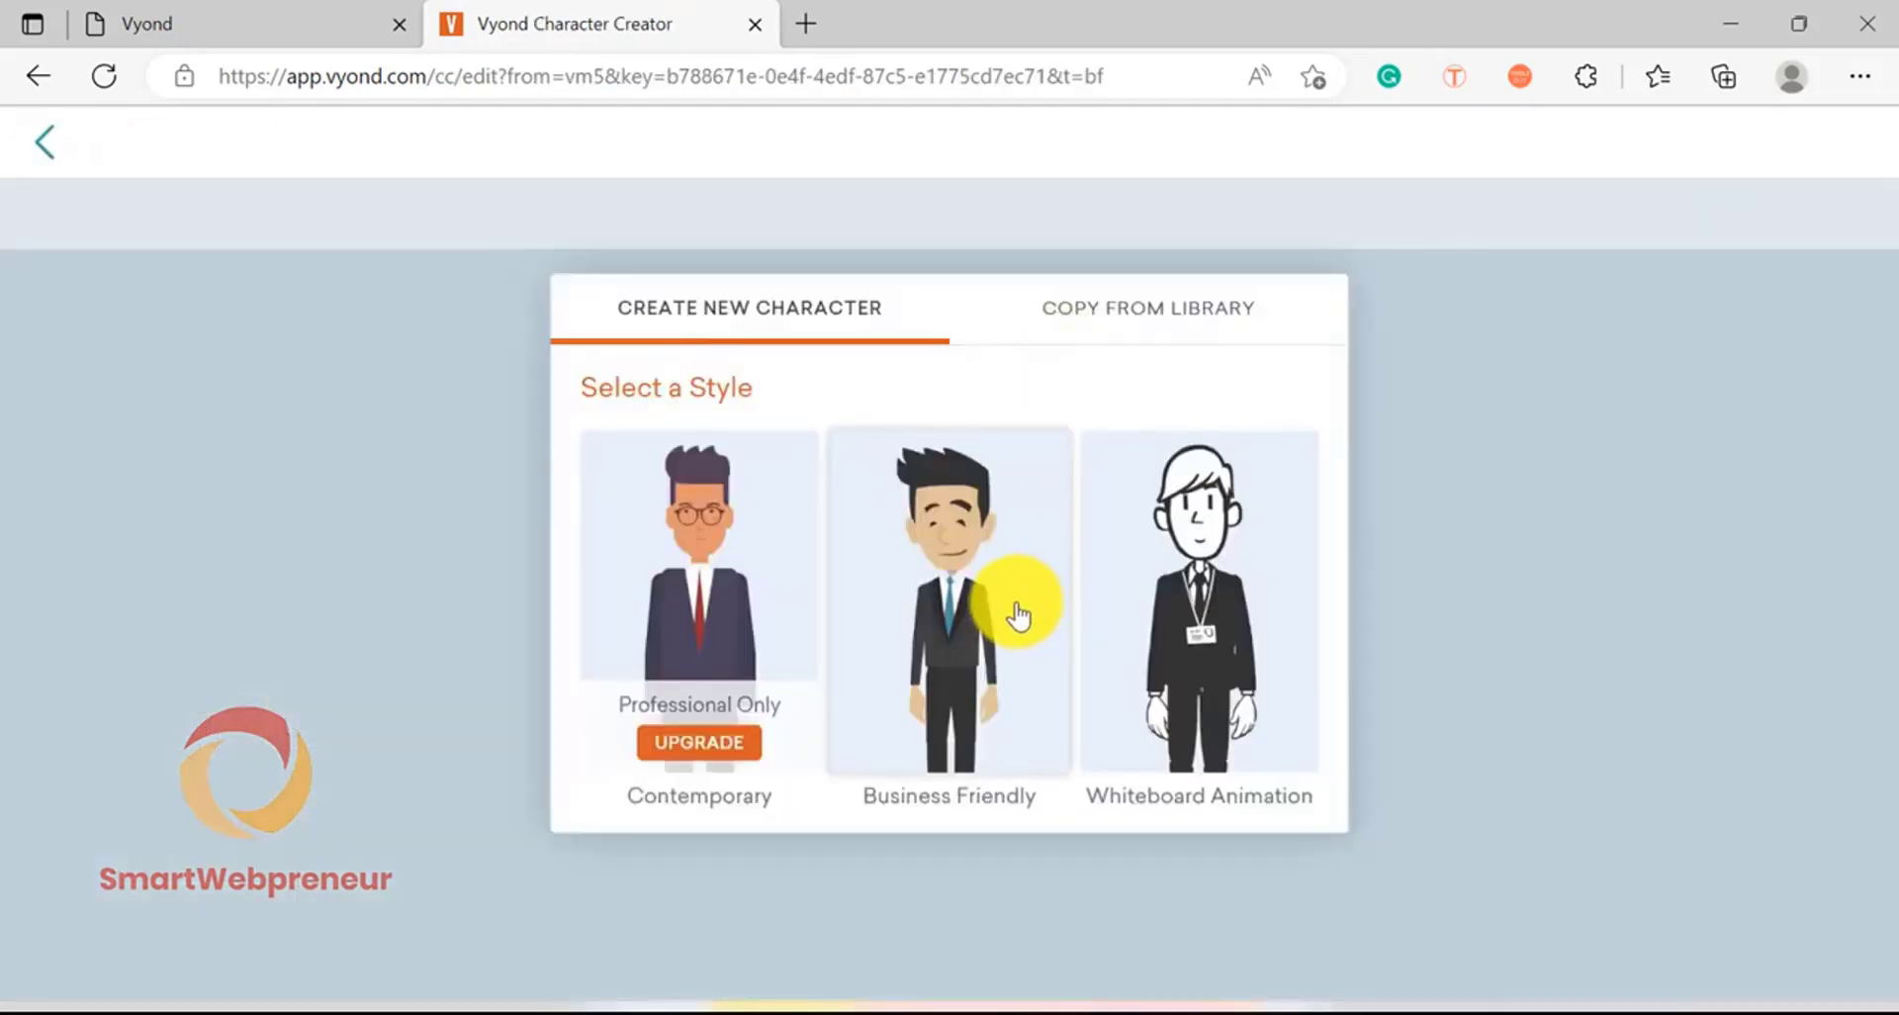
Step: Create a Business Friendly male character with the third body build and a new hairstyle
{"action": "left_click", "coordinate": [1016, 613]}
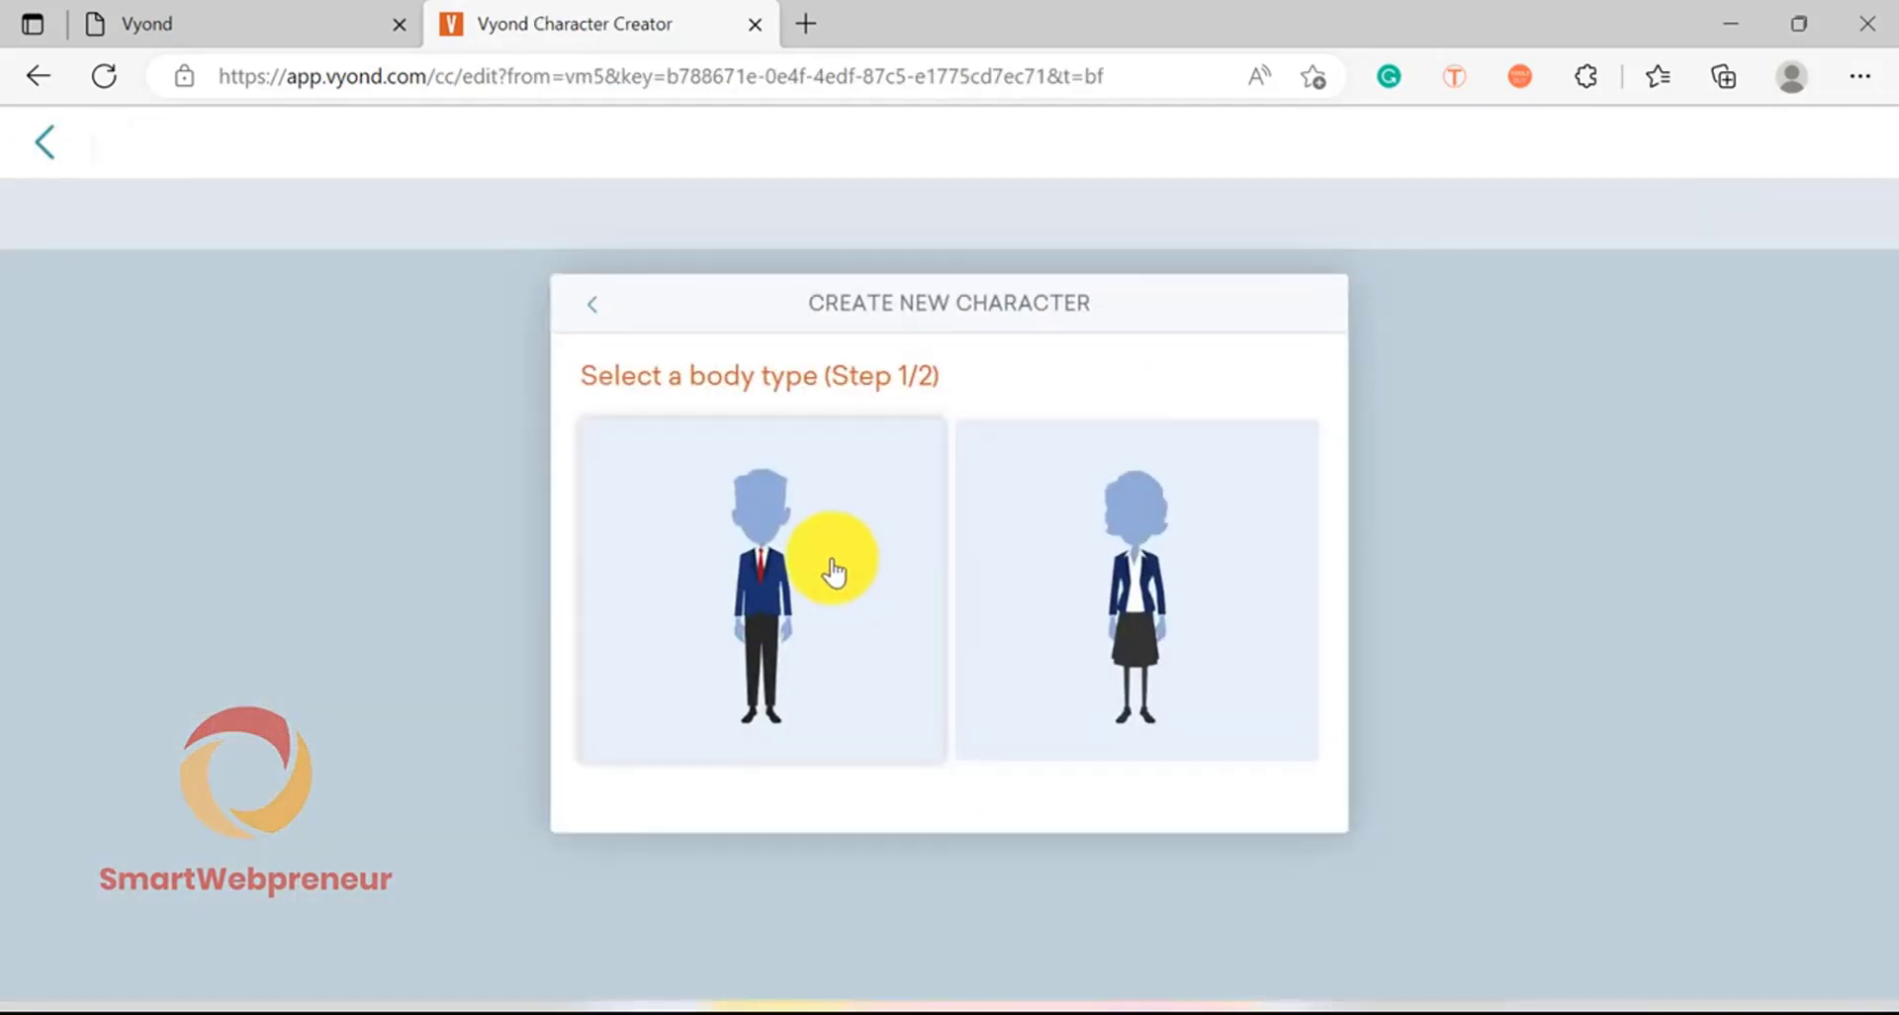
{"action": "left_click", "coordinate": [831, 564]}
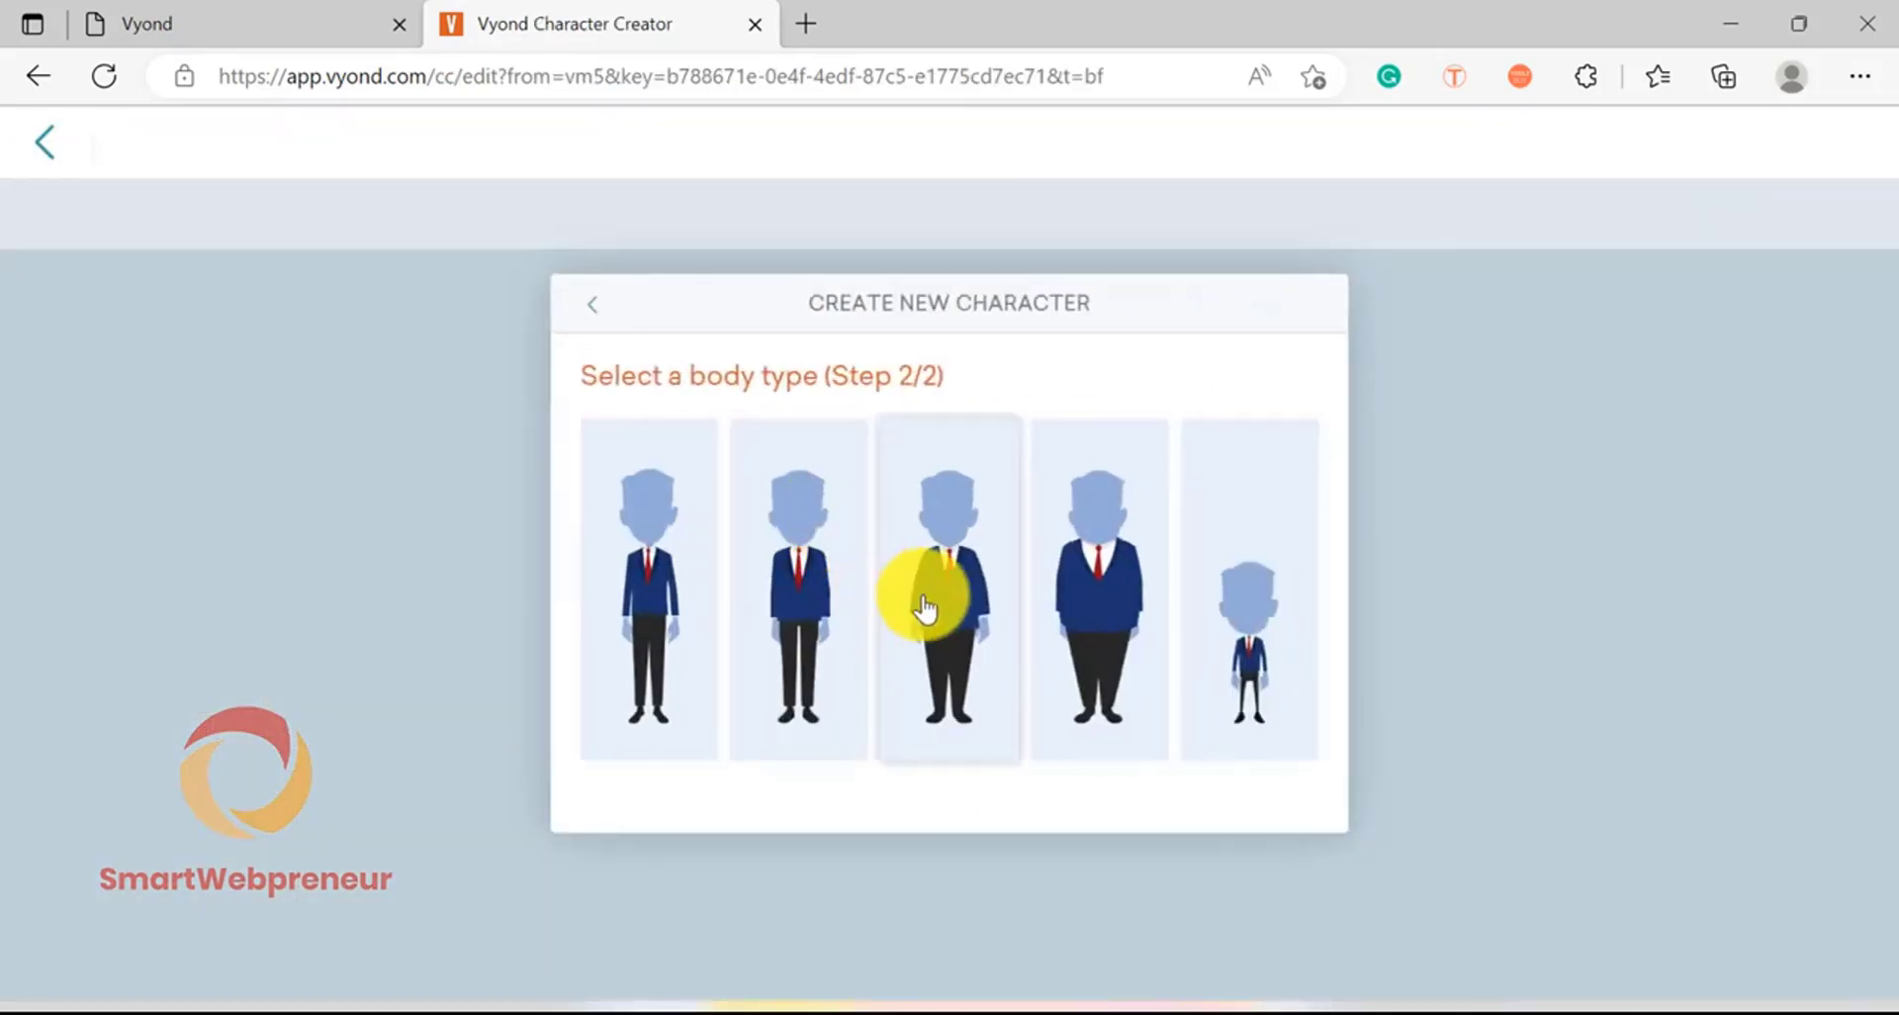
{"action": "left_click", "coordinate": [947, 594]}
{"action": "left_click", "coordinate": [1444, 489]}
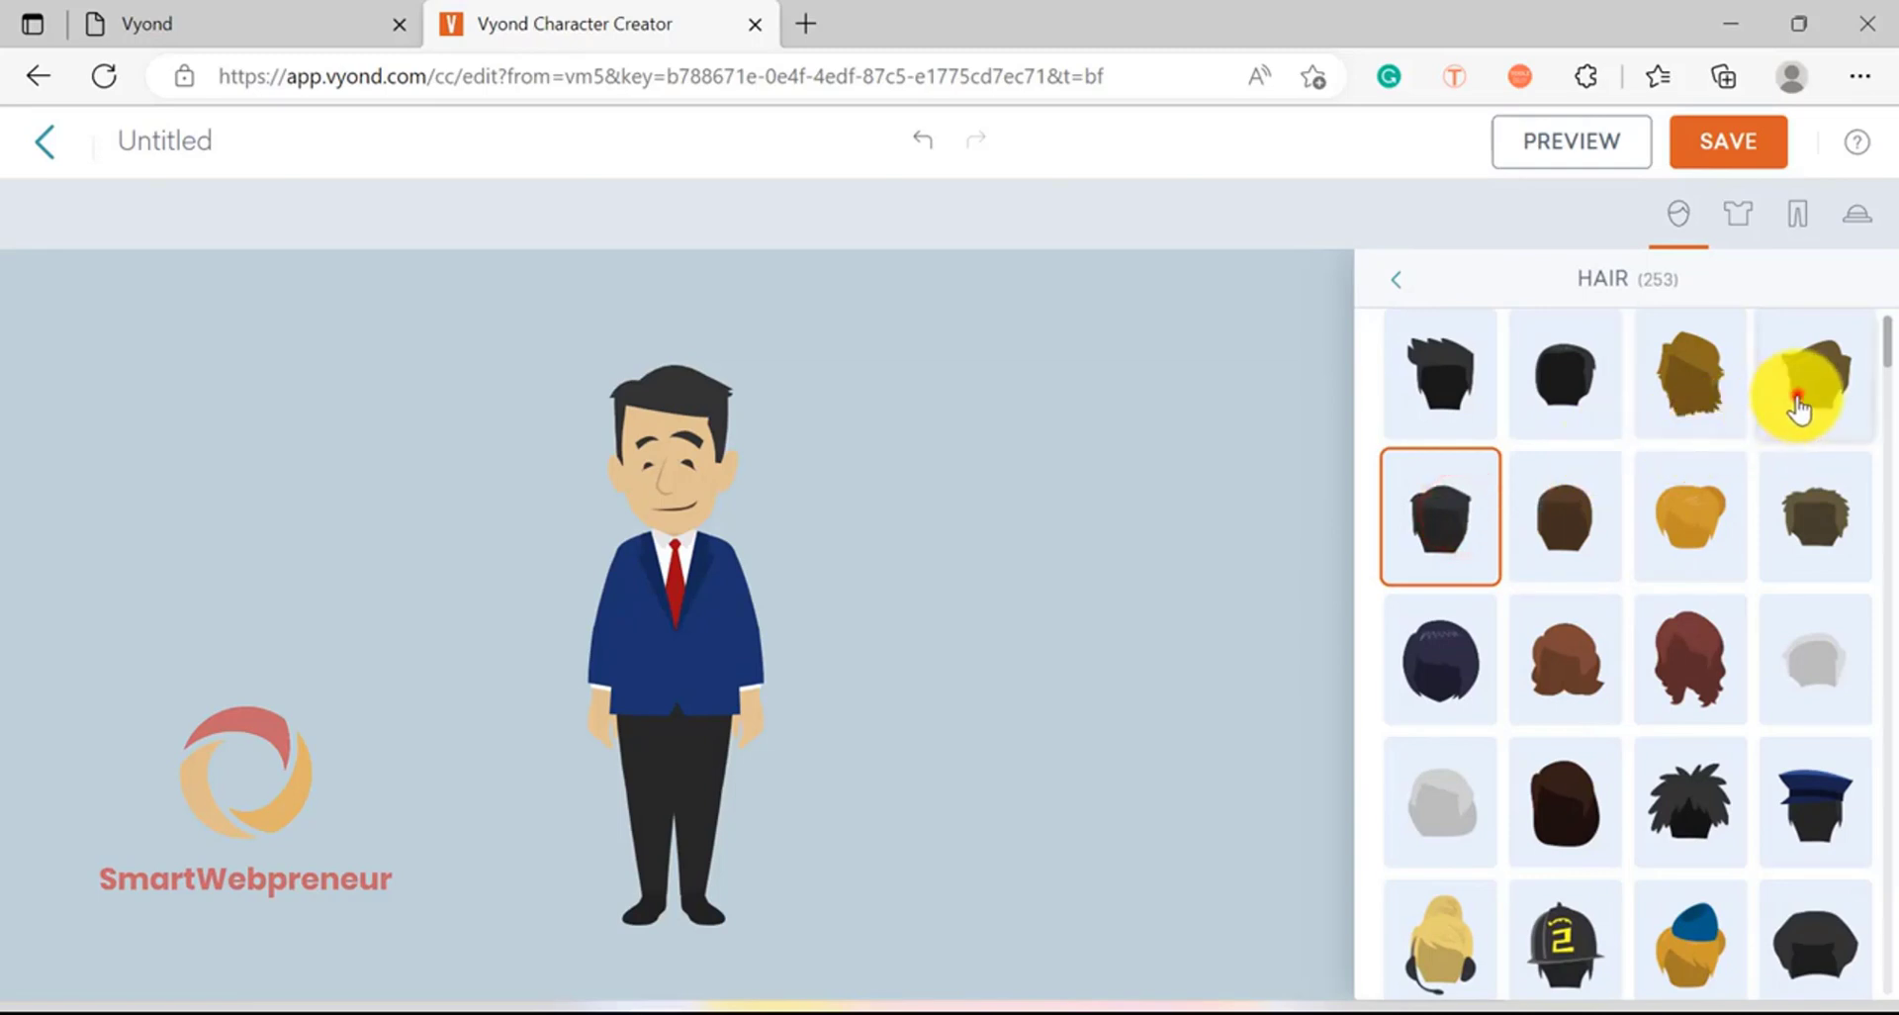
{"action": "left_click", "coordinate": [1721, 524]}
{"action": "left_click", "coordinate": [1676, 376]}
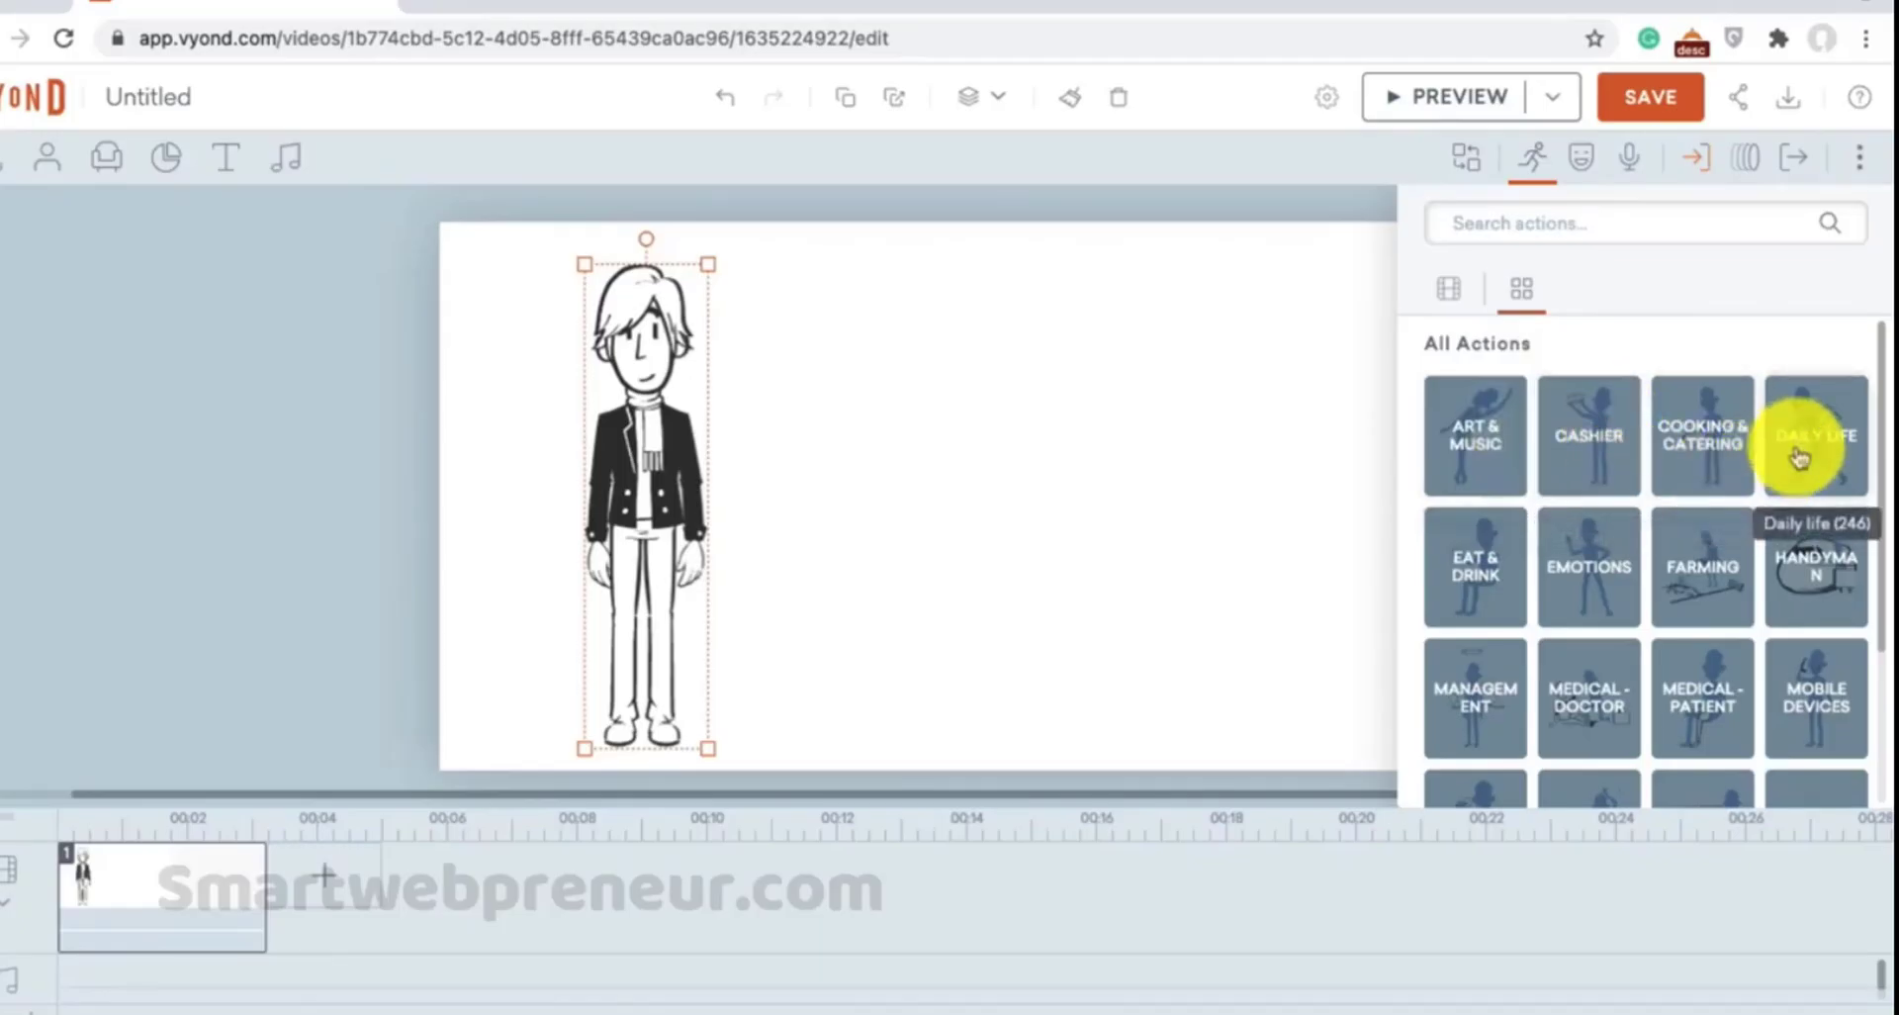
{"action": "left_click", "coordinate": [1798, 447]}
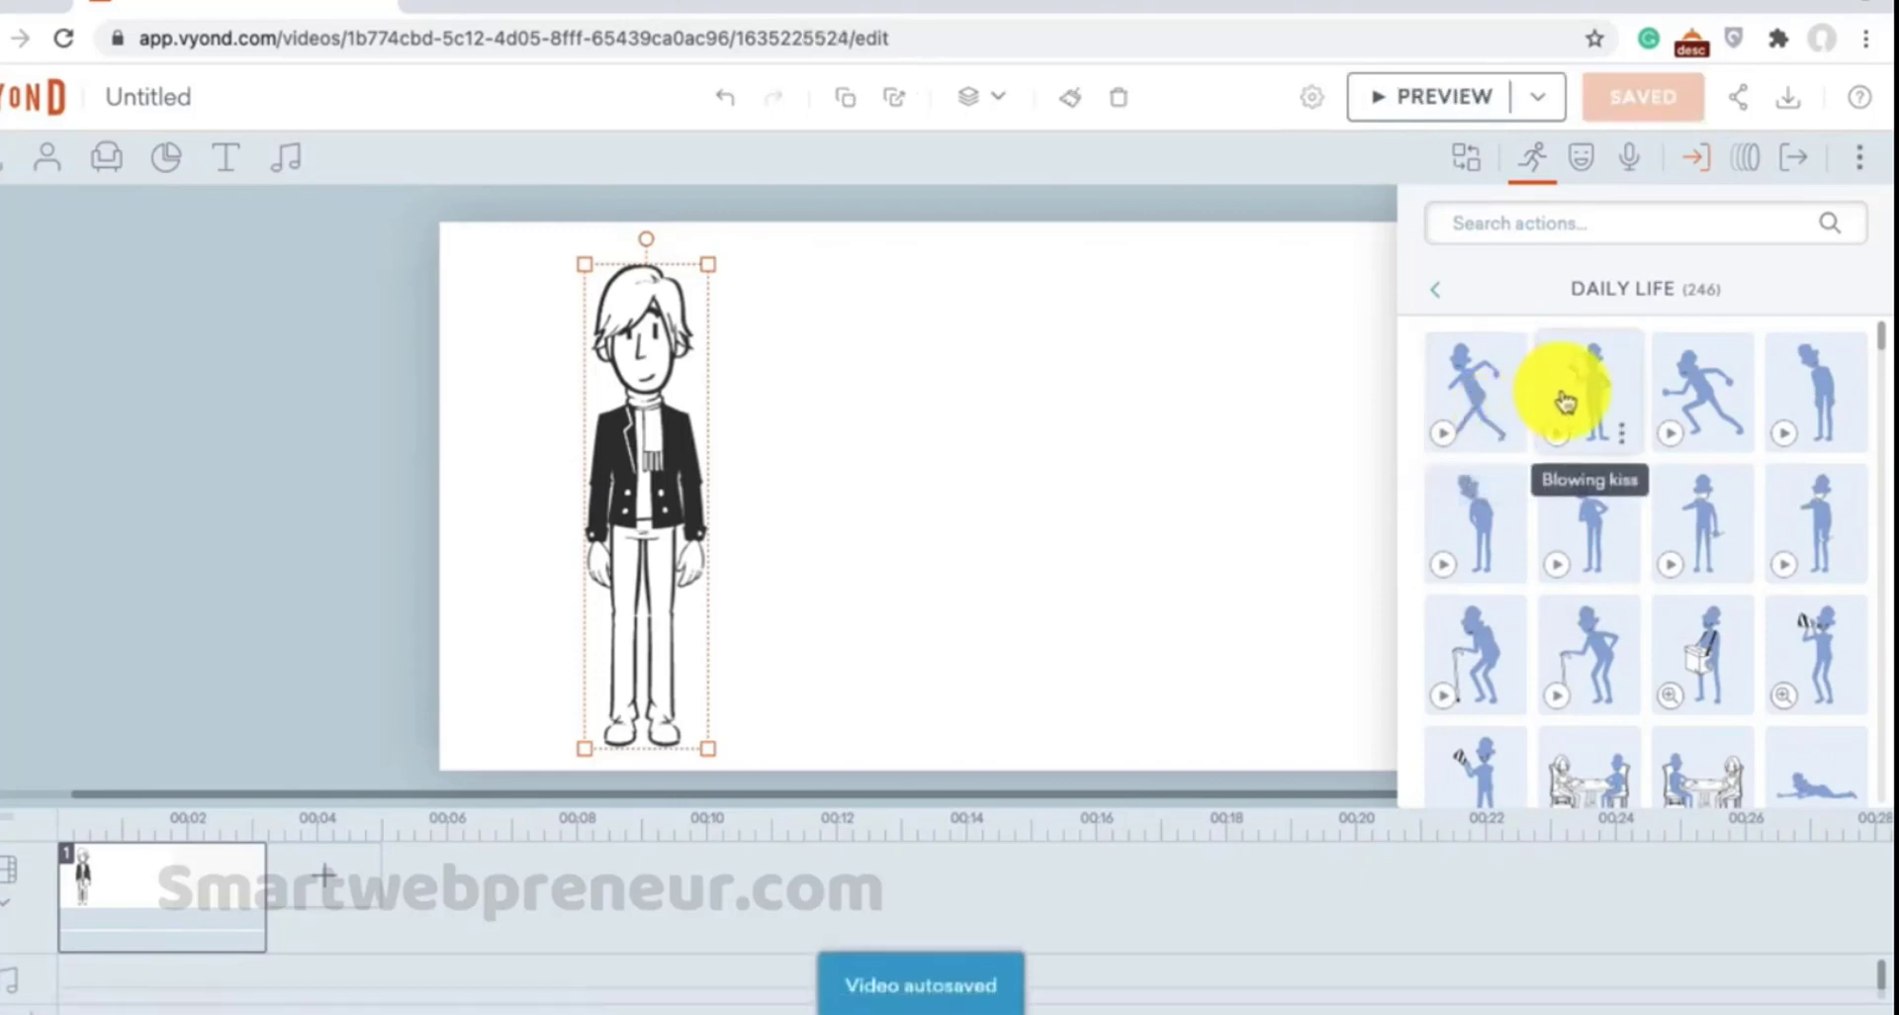
Step: Give the whiteboard character a Daily Life action and preview the animated scene
{"action": "left_click", "coordinate": [1719, 513]}
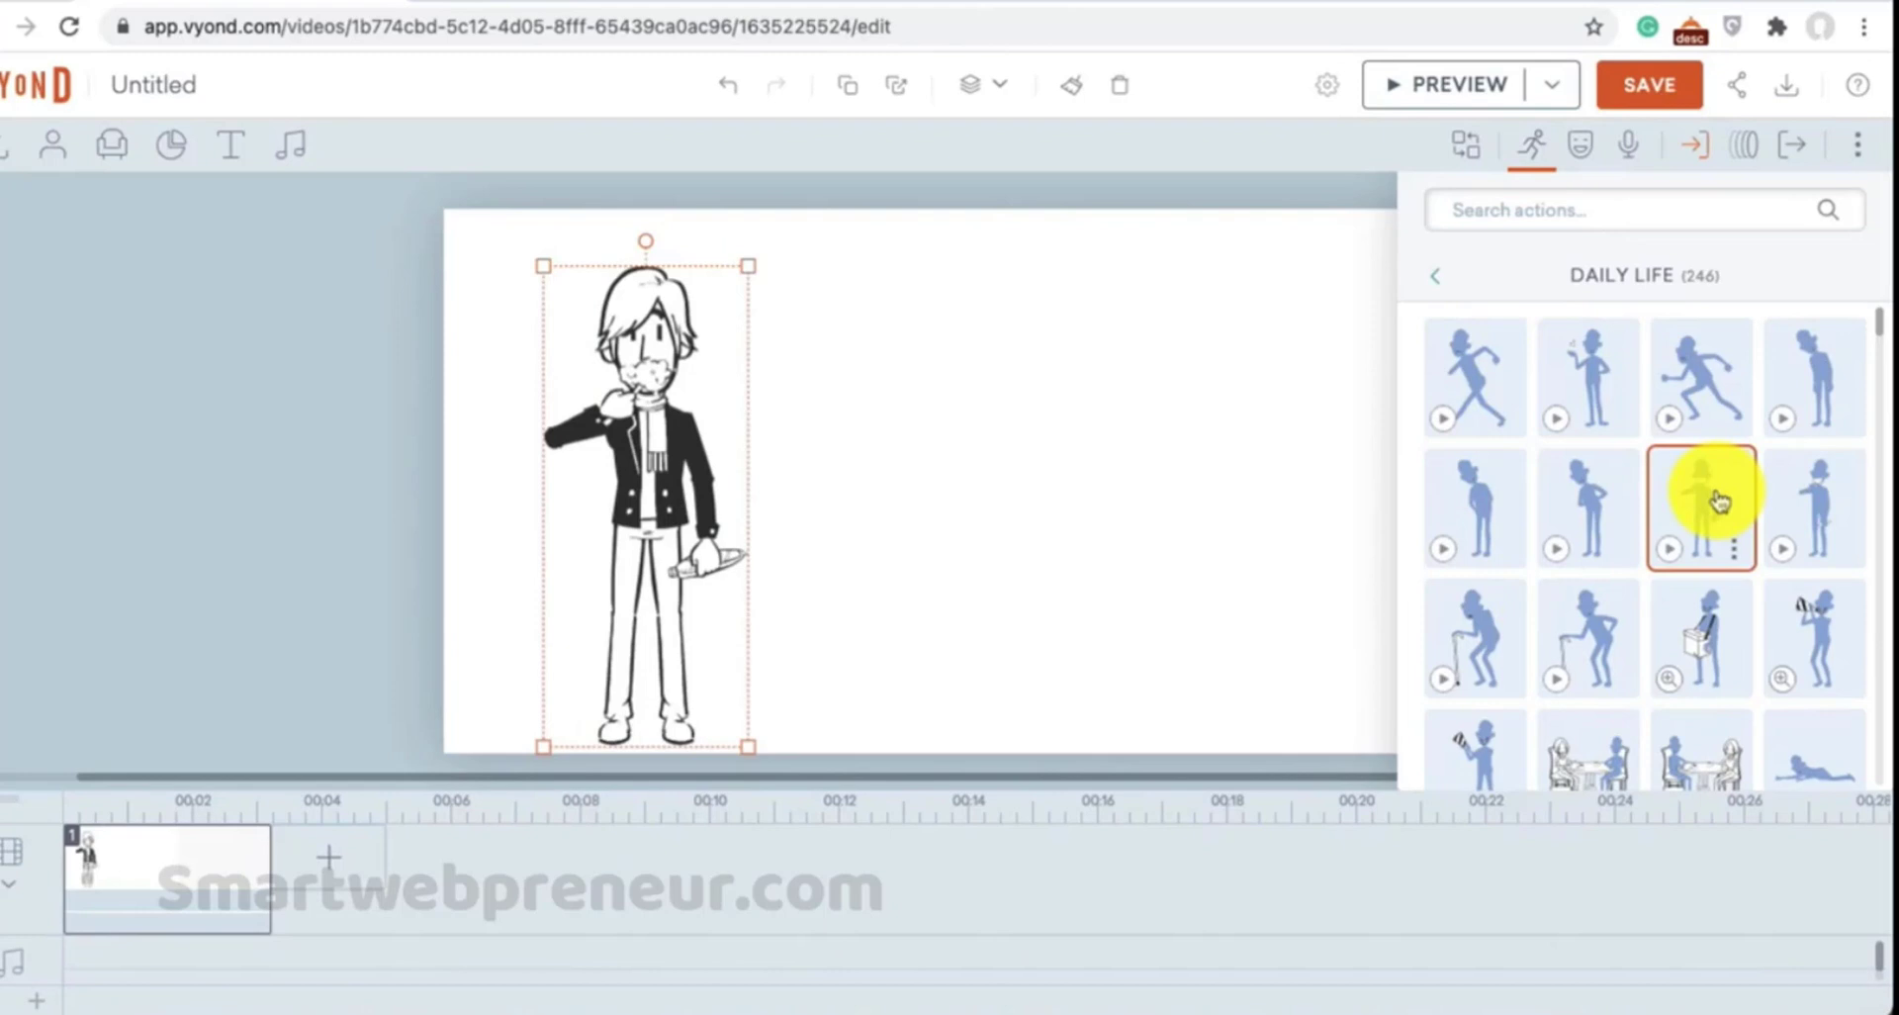
{"action": "left_click", "coordinate": [1590, 364]}
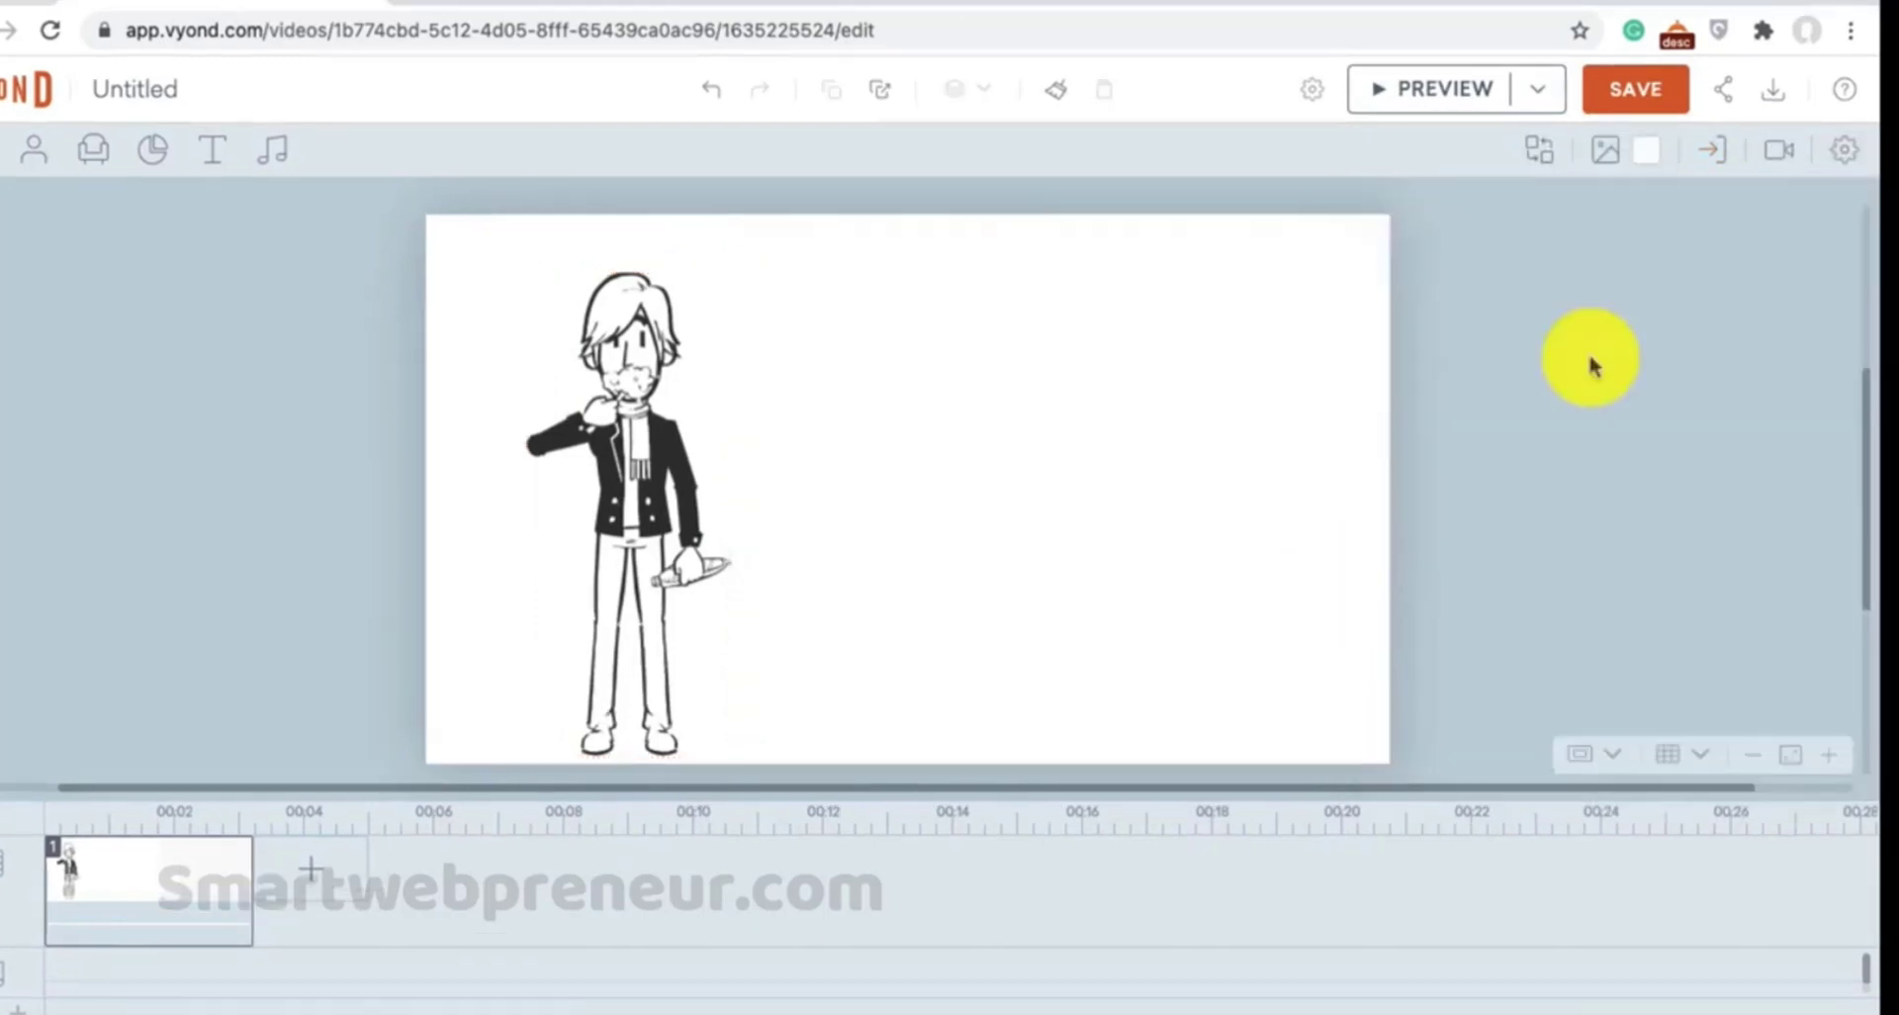
{"action": "left_click", "coordinate": [1429, 109]}
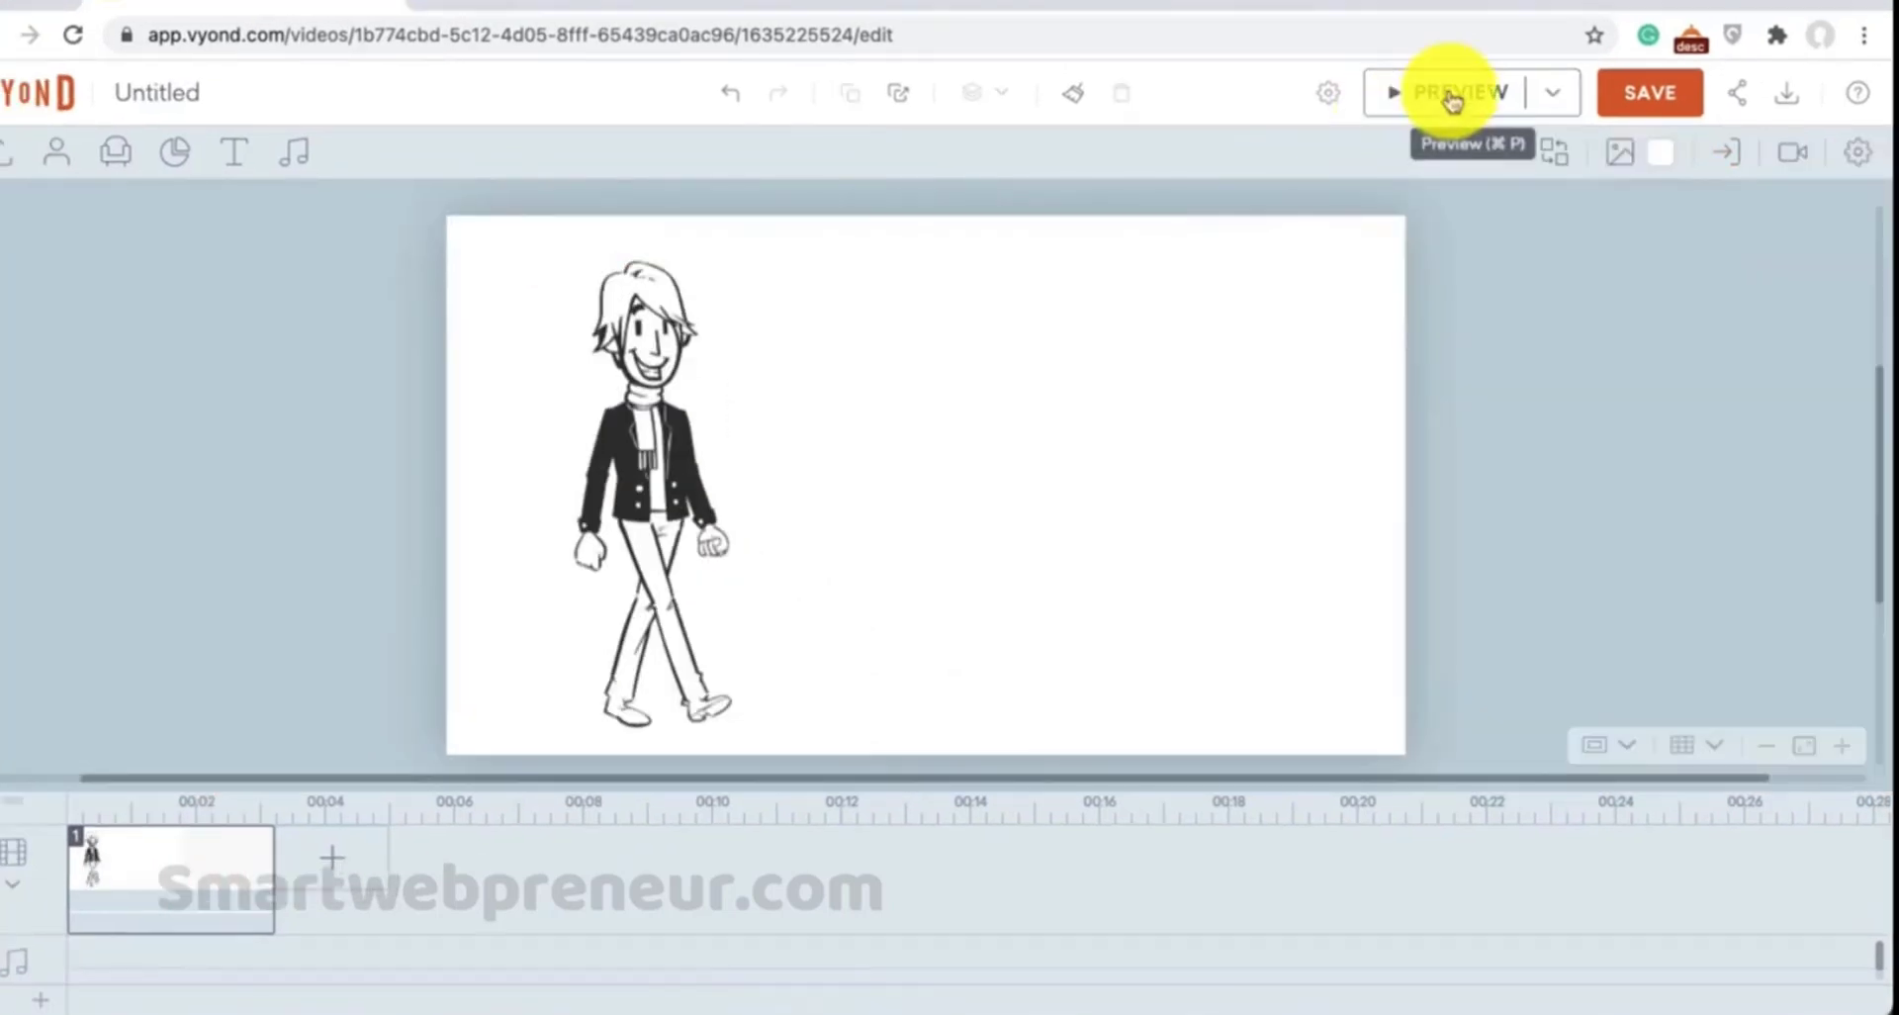
{"action": "left_click", "coordinate": [1450, 94]}
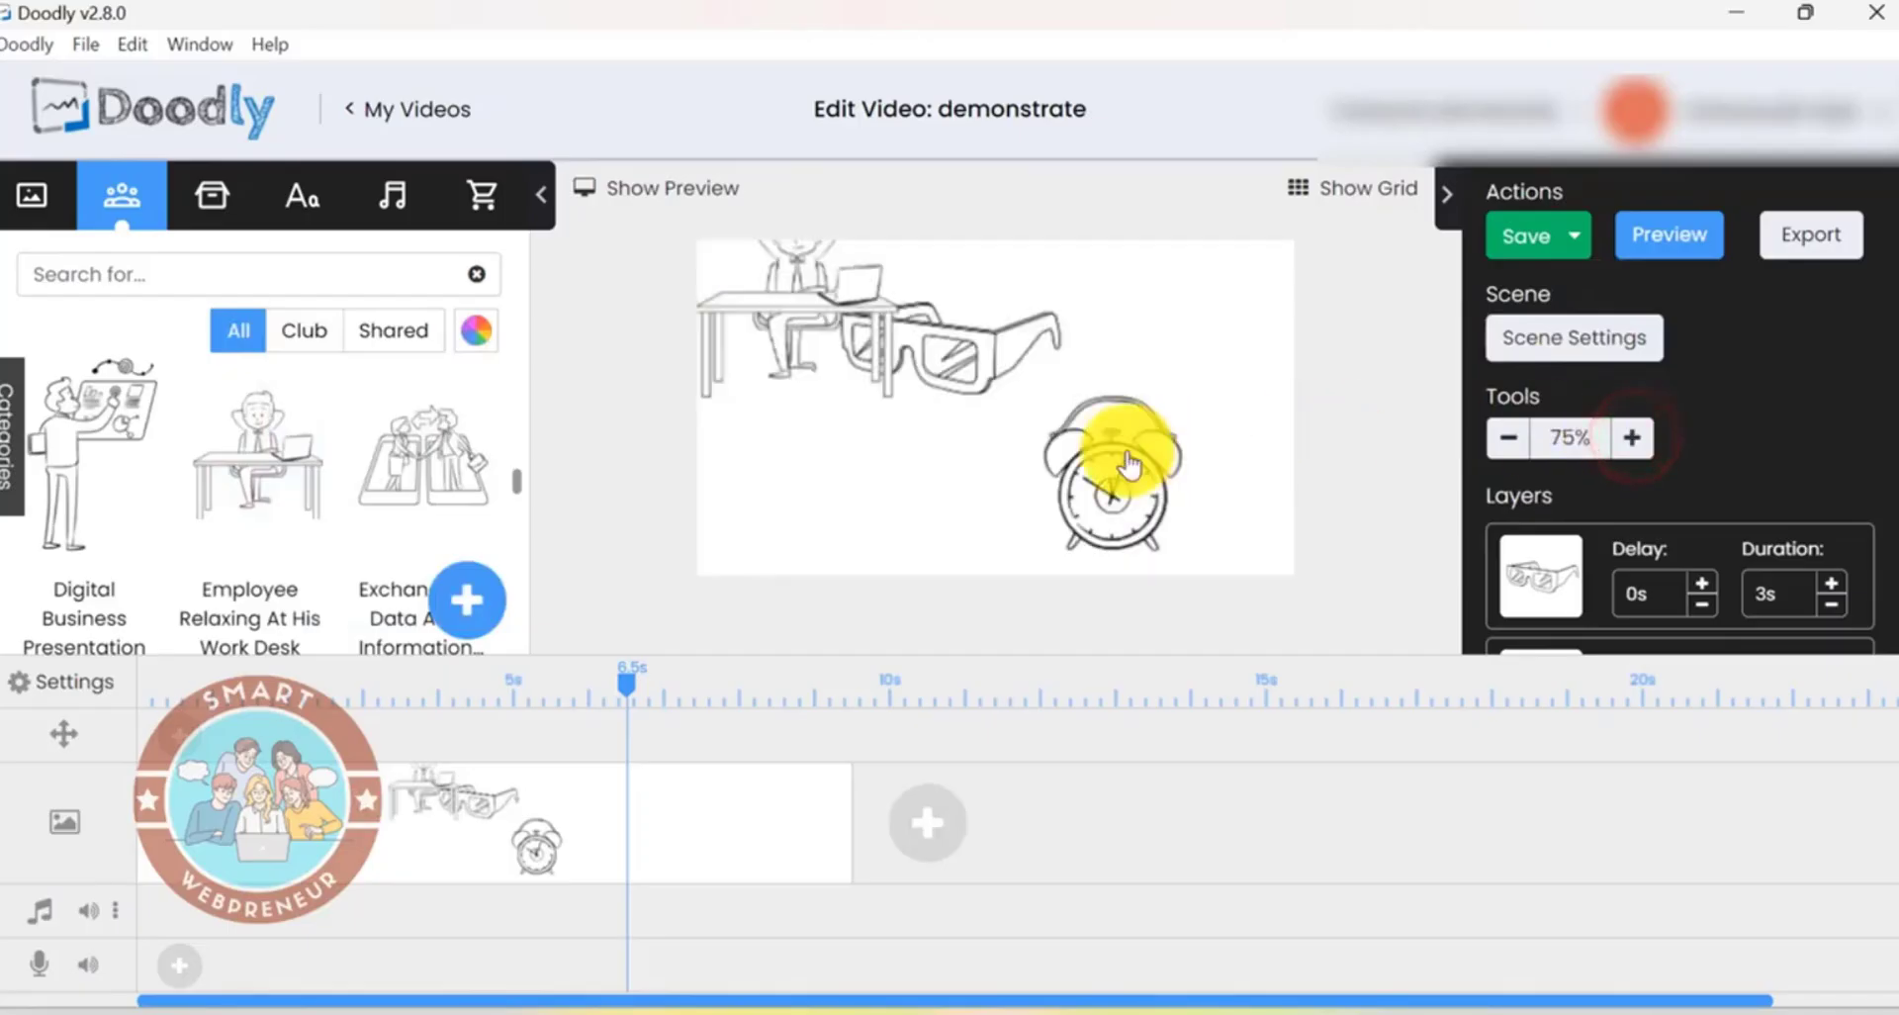
Step: Move the alarm clock up and right, and delete the 3D glasses from the scene
{"action": "left_click_drag", "start_coordinate": [1098, 464], "coordinate": [1179, 366]}
{"action": "left_click", "coordinate": [971, 365]}
{"action": "left_click", "coordinate": [1056, 261]}
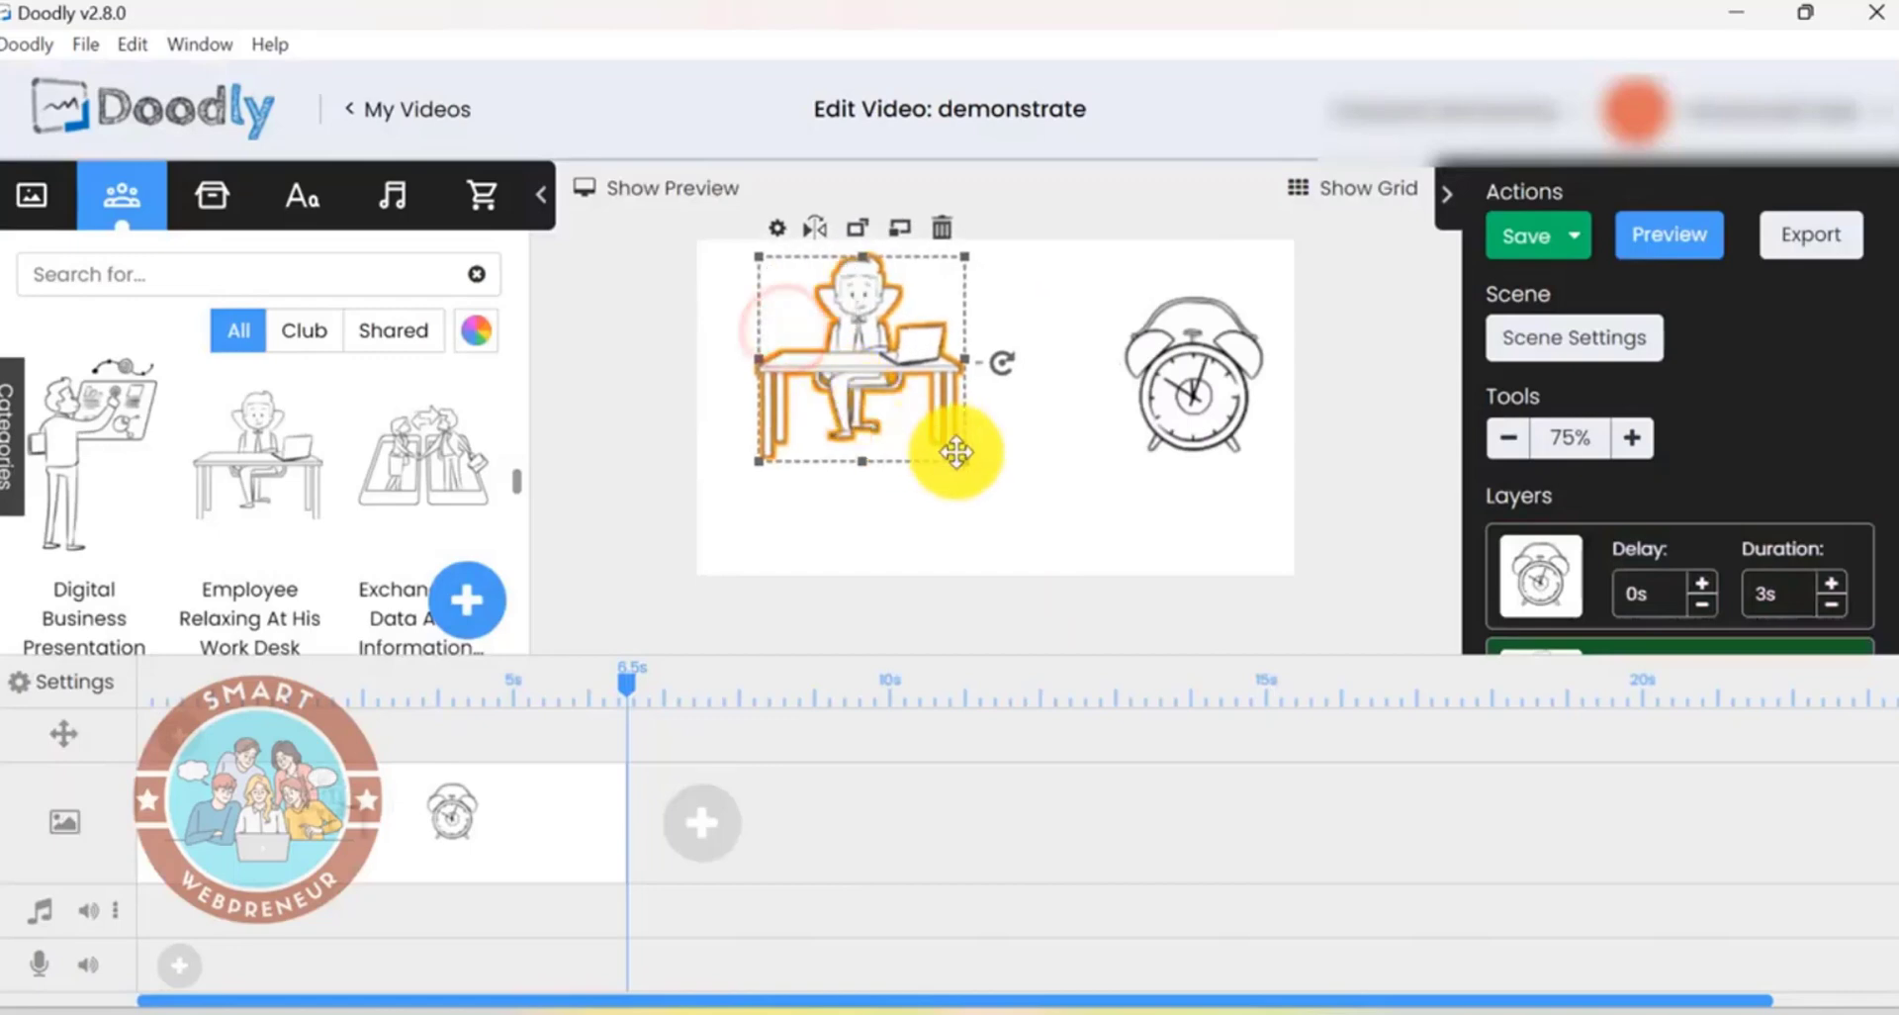
Step: Set the video's drawing hand to the bare-arm real hand and preview the scenes
{"action": "left_click", "coordinate": [80, 680]}
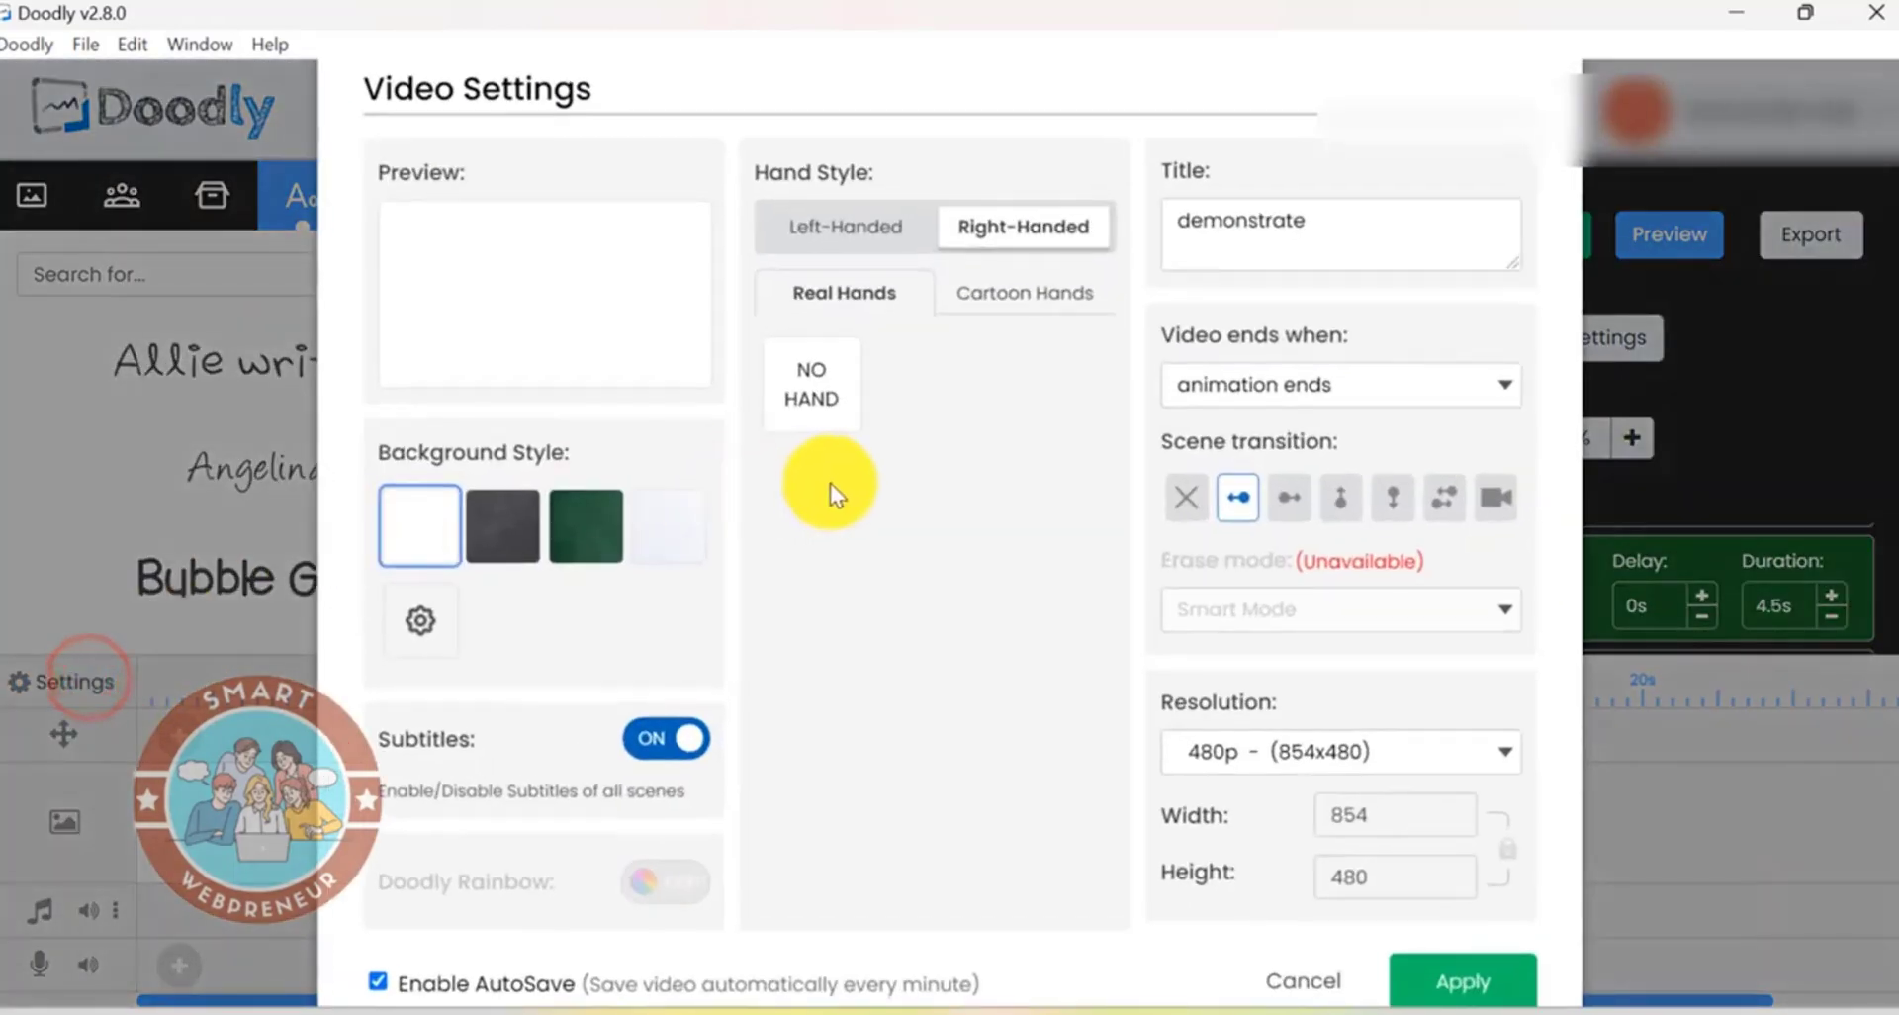
{"action": "left_click", "coordinate": [907, 401]}
{"action": "left_click", "coordinate": [1034, 294]}
{"action": "scroll", "coordinate": [1004, 543], "scroll_direction": "down", "scroll_amount": 3}
{"action": "left_click", "coordinate": [630, 188]}
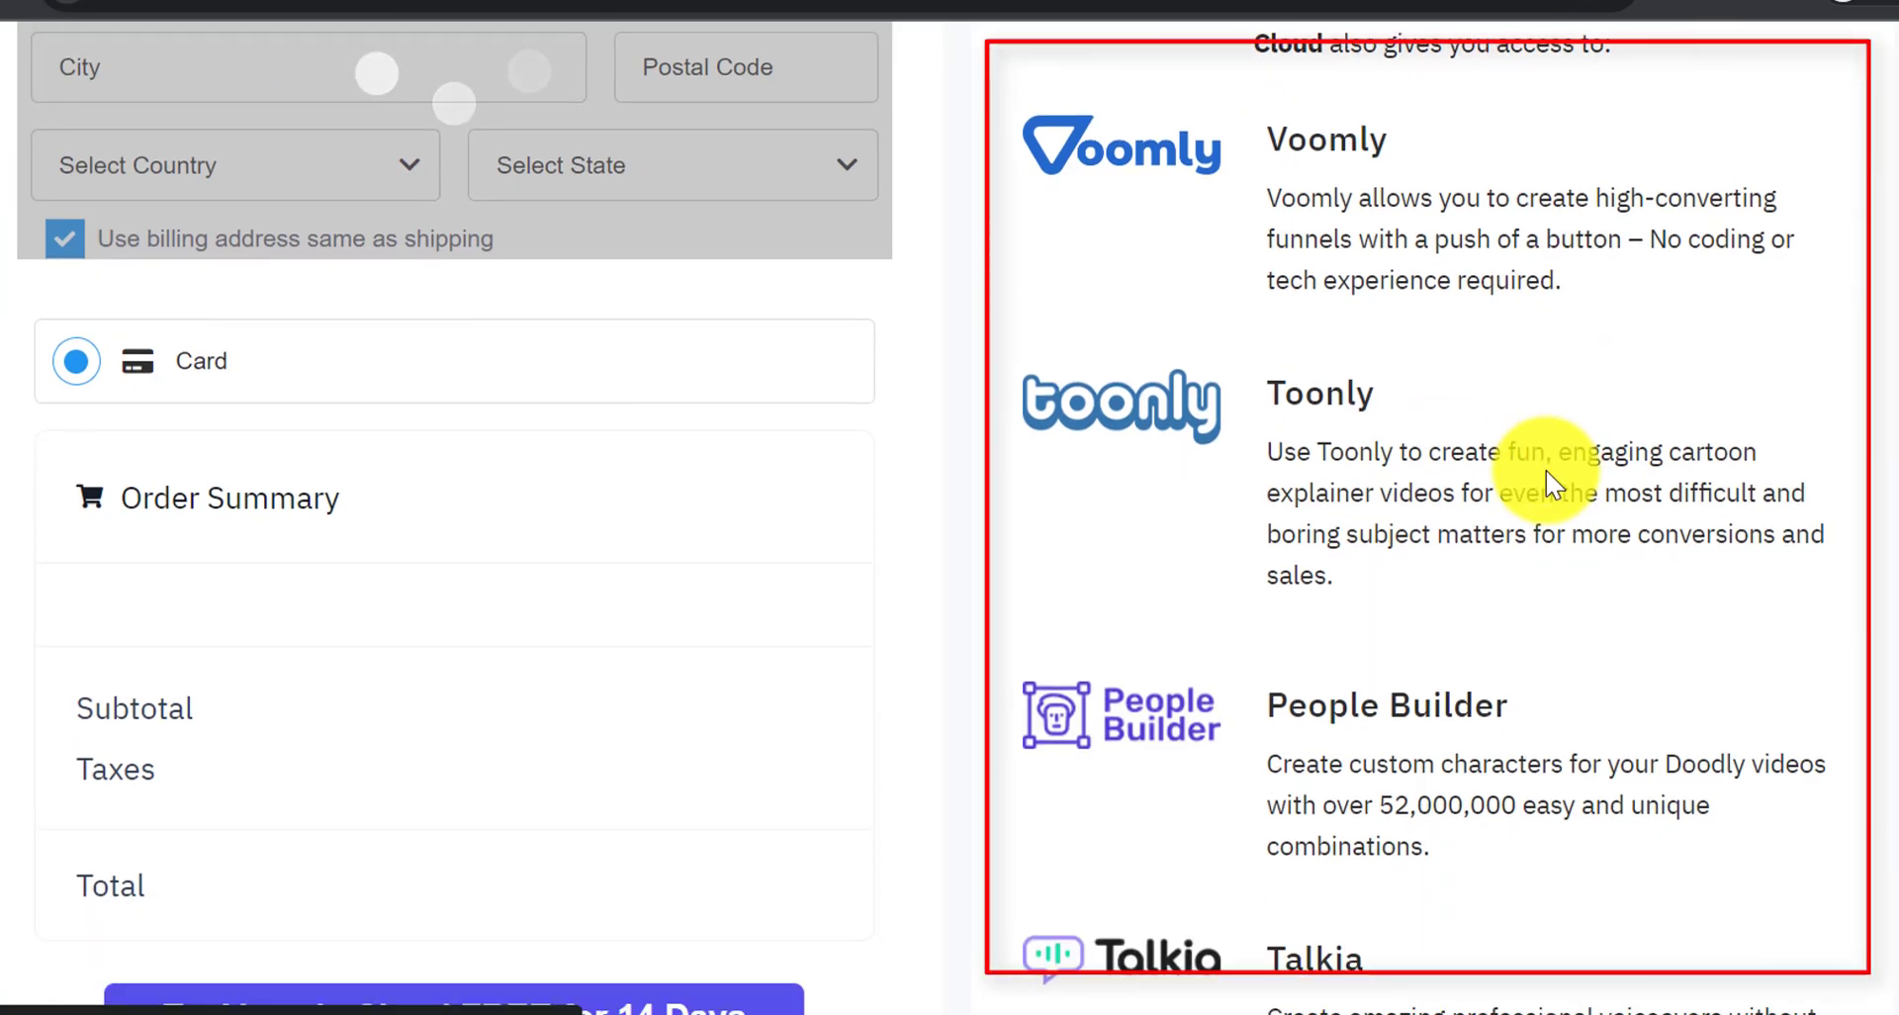
Step: Review the Doodly $49 checkout page, then switch to the VideoScribe website
{"action": "scroll", "coordinate": [1548, 484], "scroll_direction": "down", "scroll_amount": 2}
{"action": "scroll", "coordinate": [1548, 485], "scroll_direction": "down", "scroll_amount": 2}
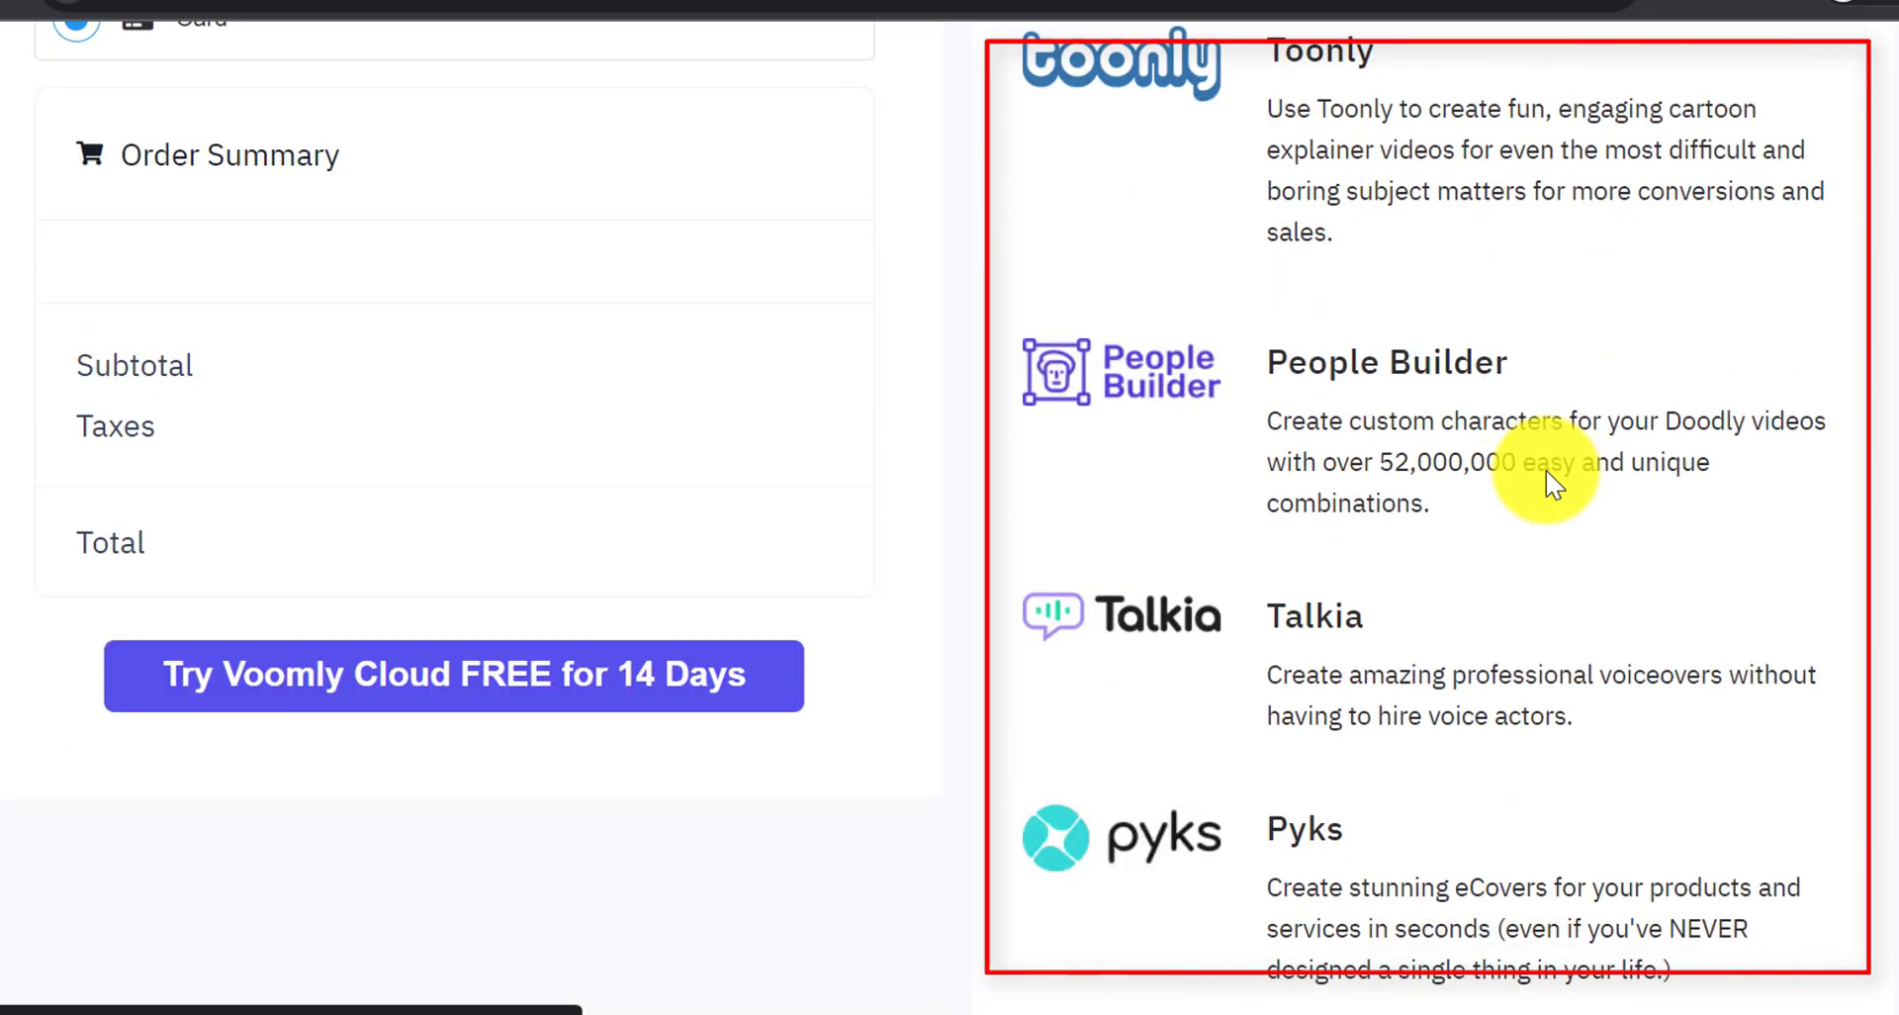
{"action": "scroll", "coordinate": [1548, 471], "scroll_direction": "down", "scroll_amount": 2}
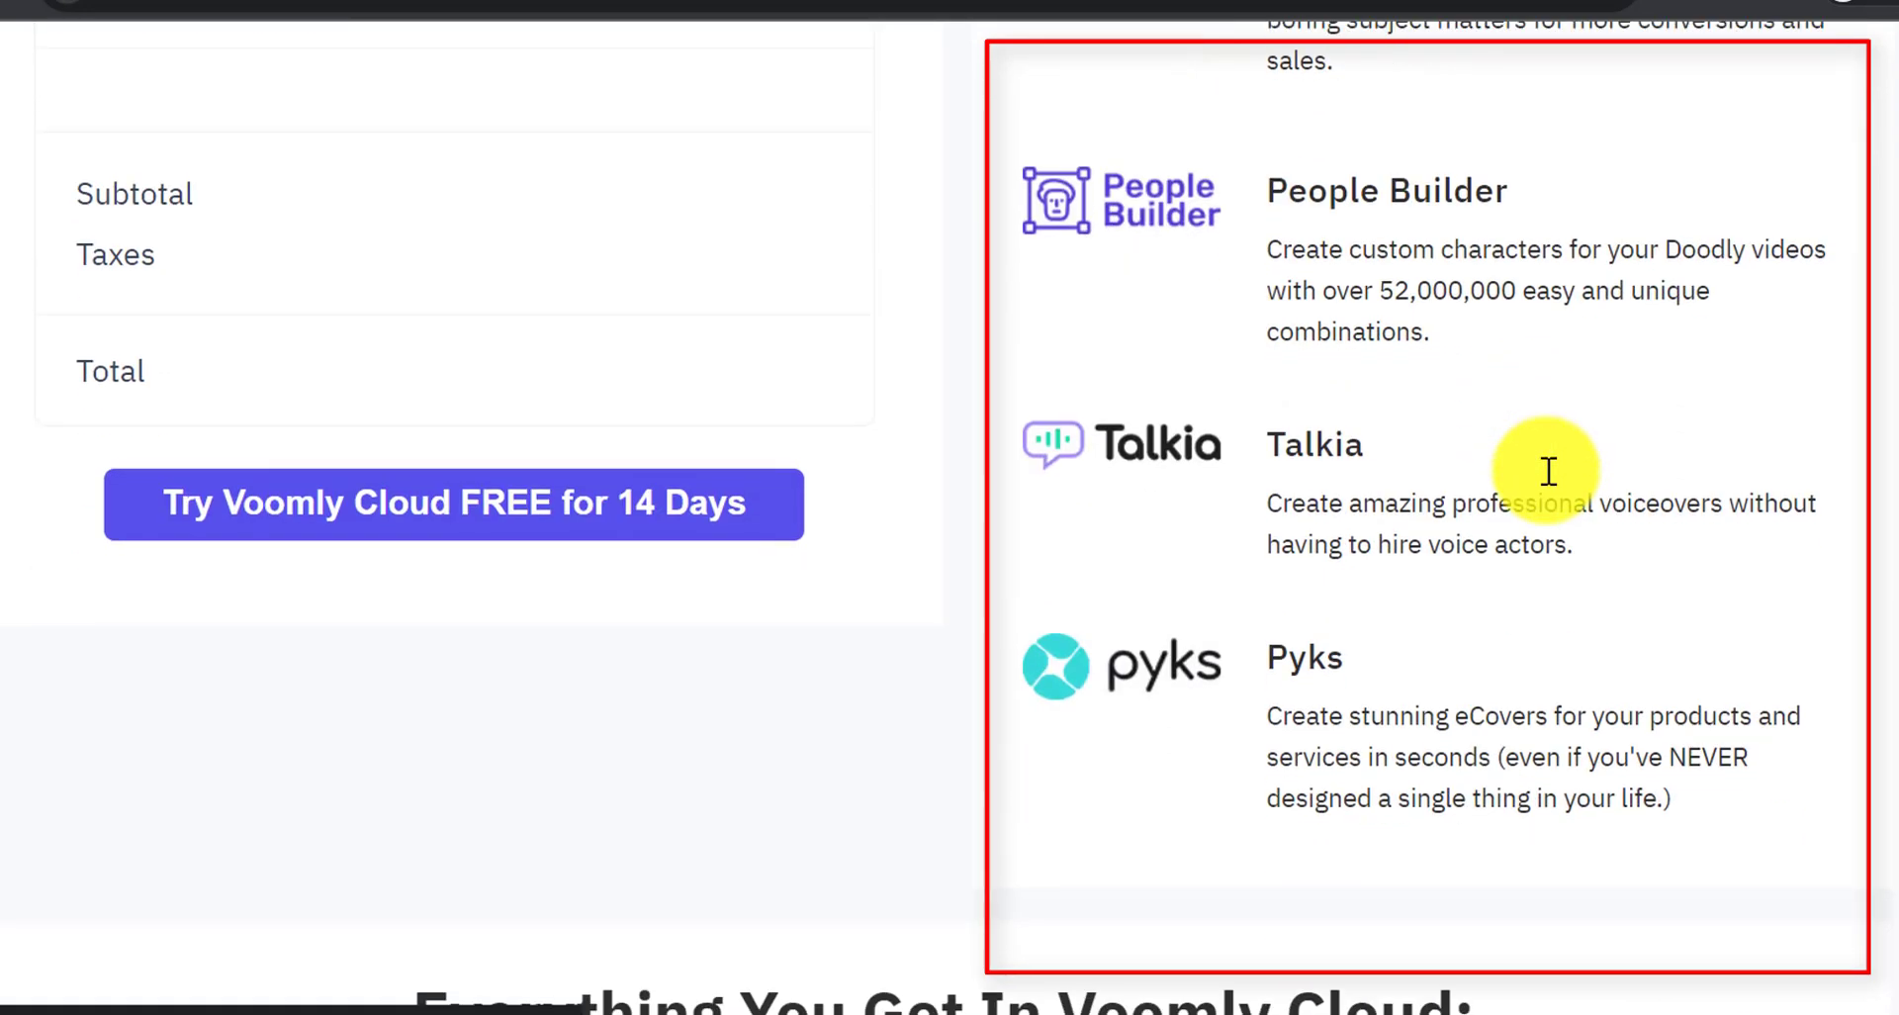
{"action": "scroll", "coordinate": [1553, 473], "scroll_direction": "up", "scroll_amount": 8}
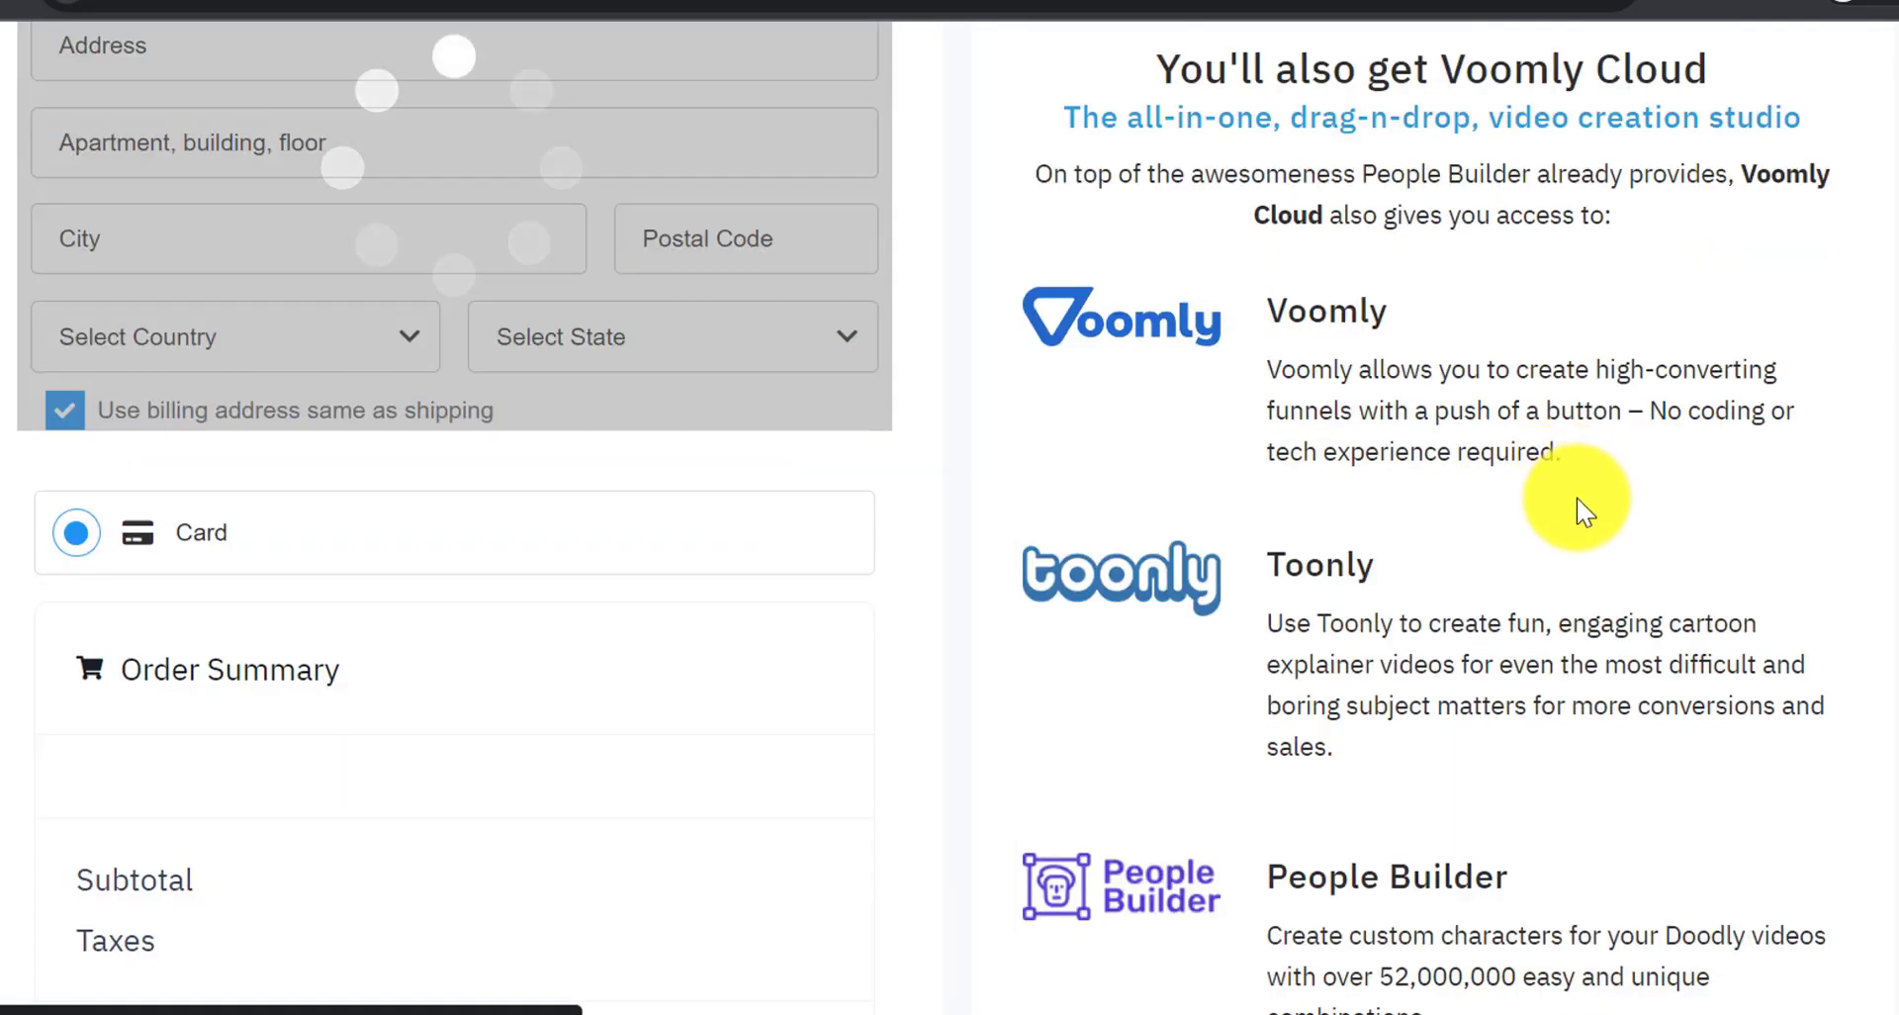
{"action": "scroll", "coordinate": [1577, 511], "scroll_direction": "up", "scroll_amount": 6}
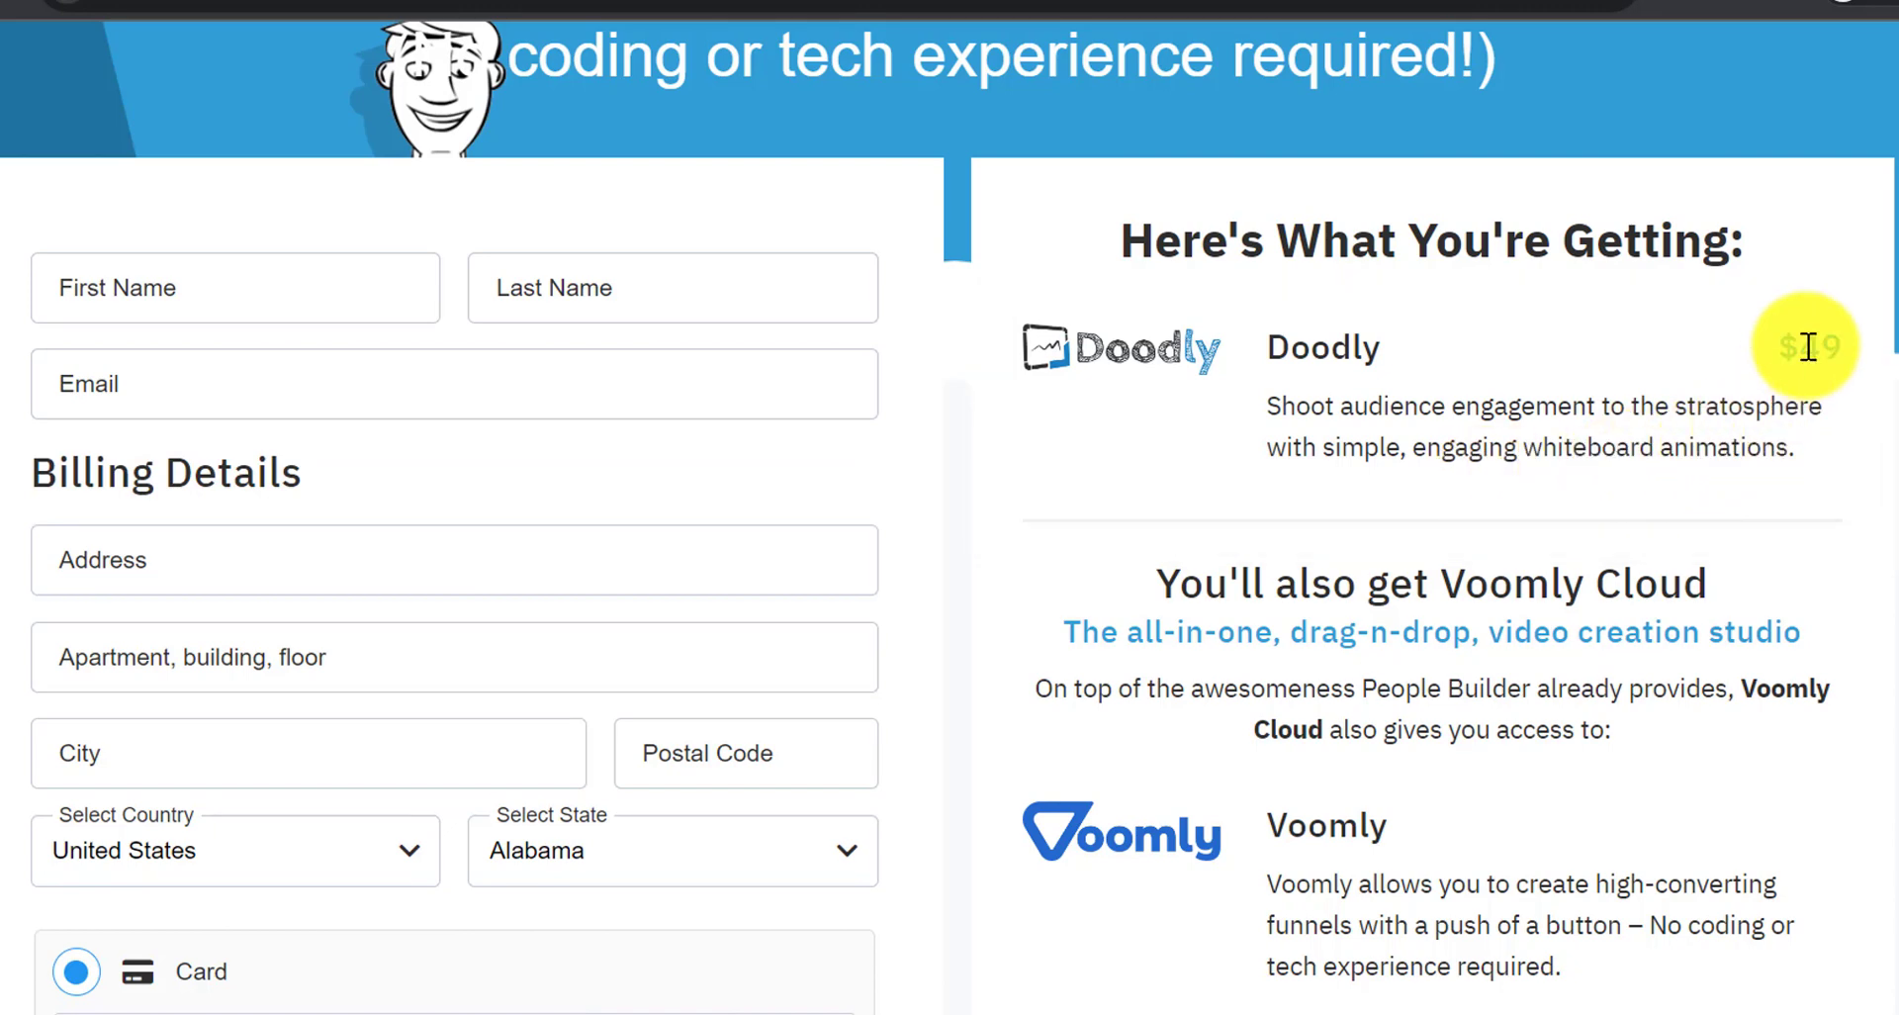
{"action": "left_click", "coordinate": [900, 12]}
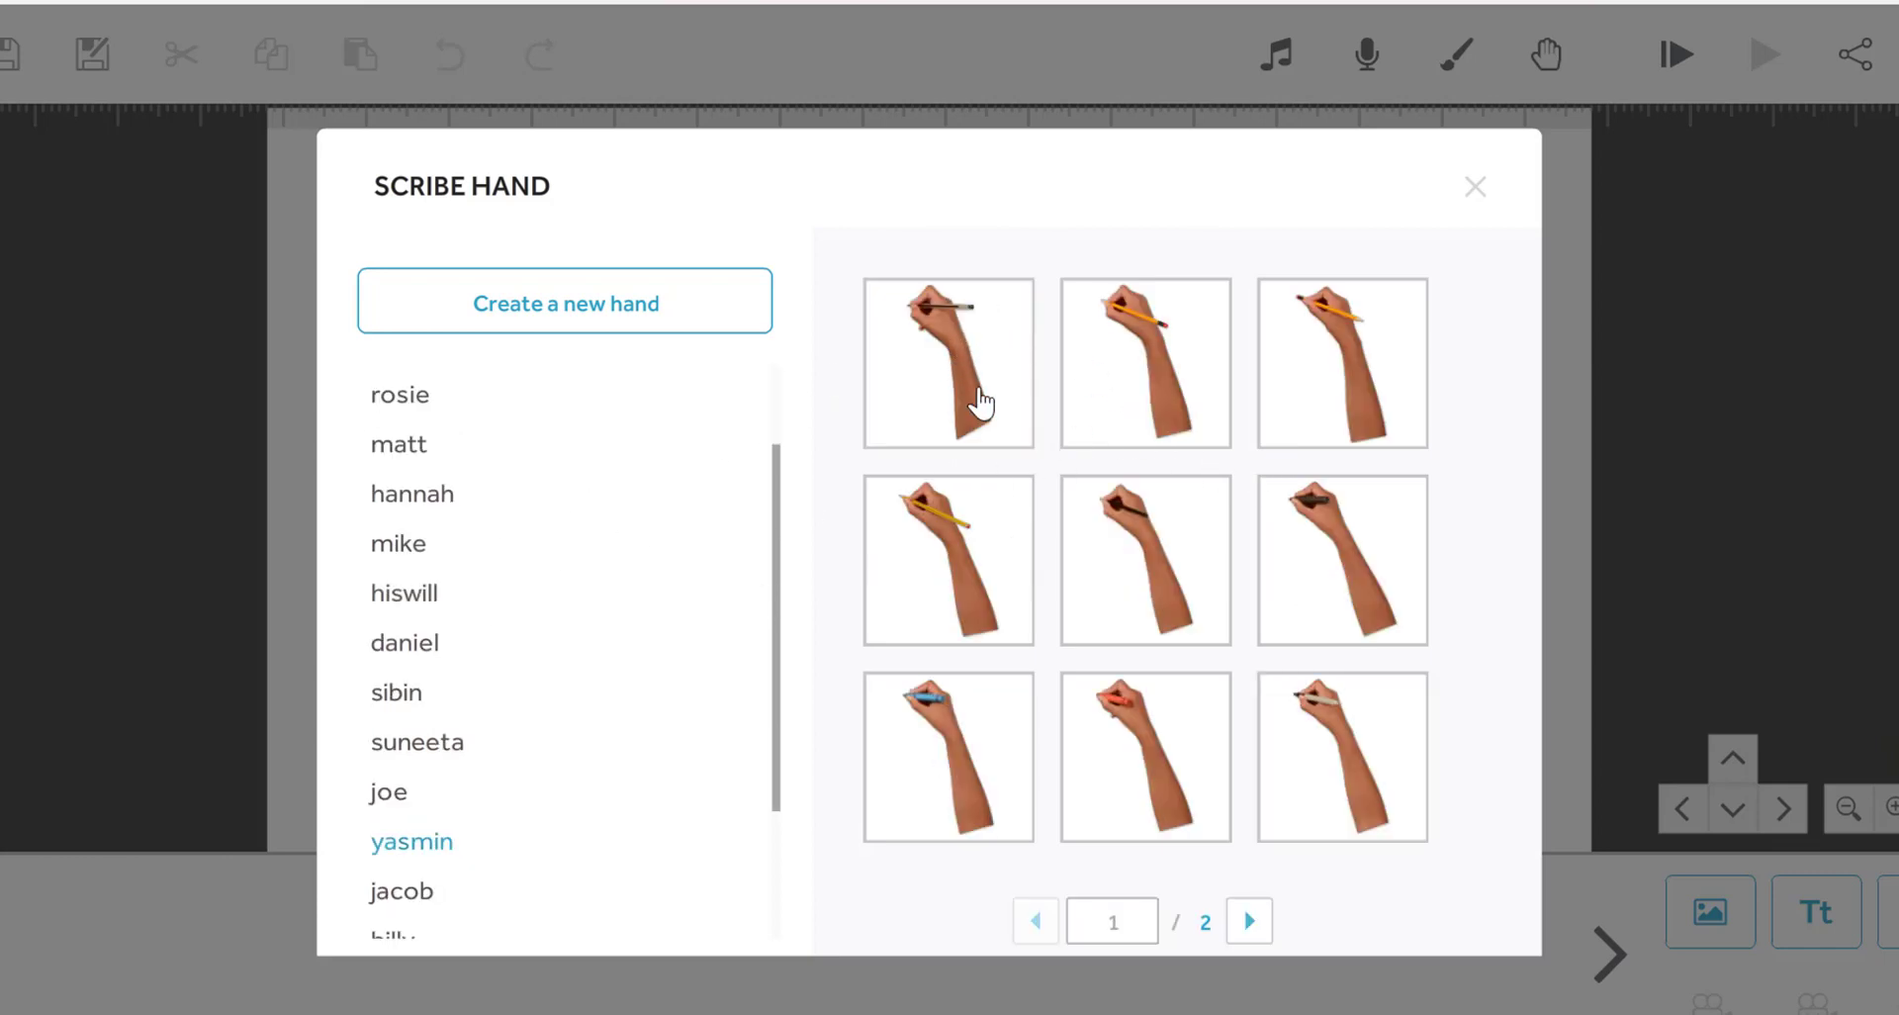
Step: Show the second page of scribe hands to choose a marker hand
{"action": "left_click", "coordinate": [1249, 922]}
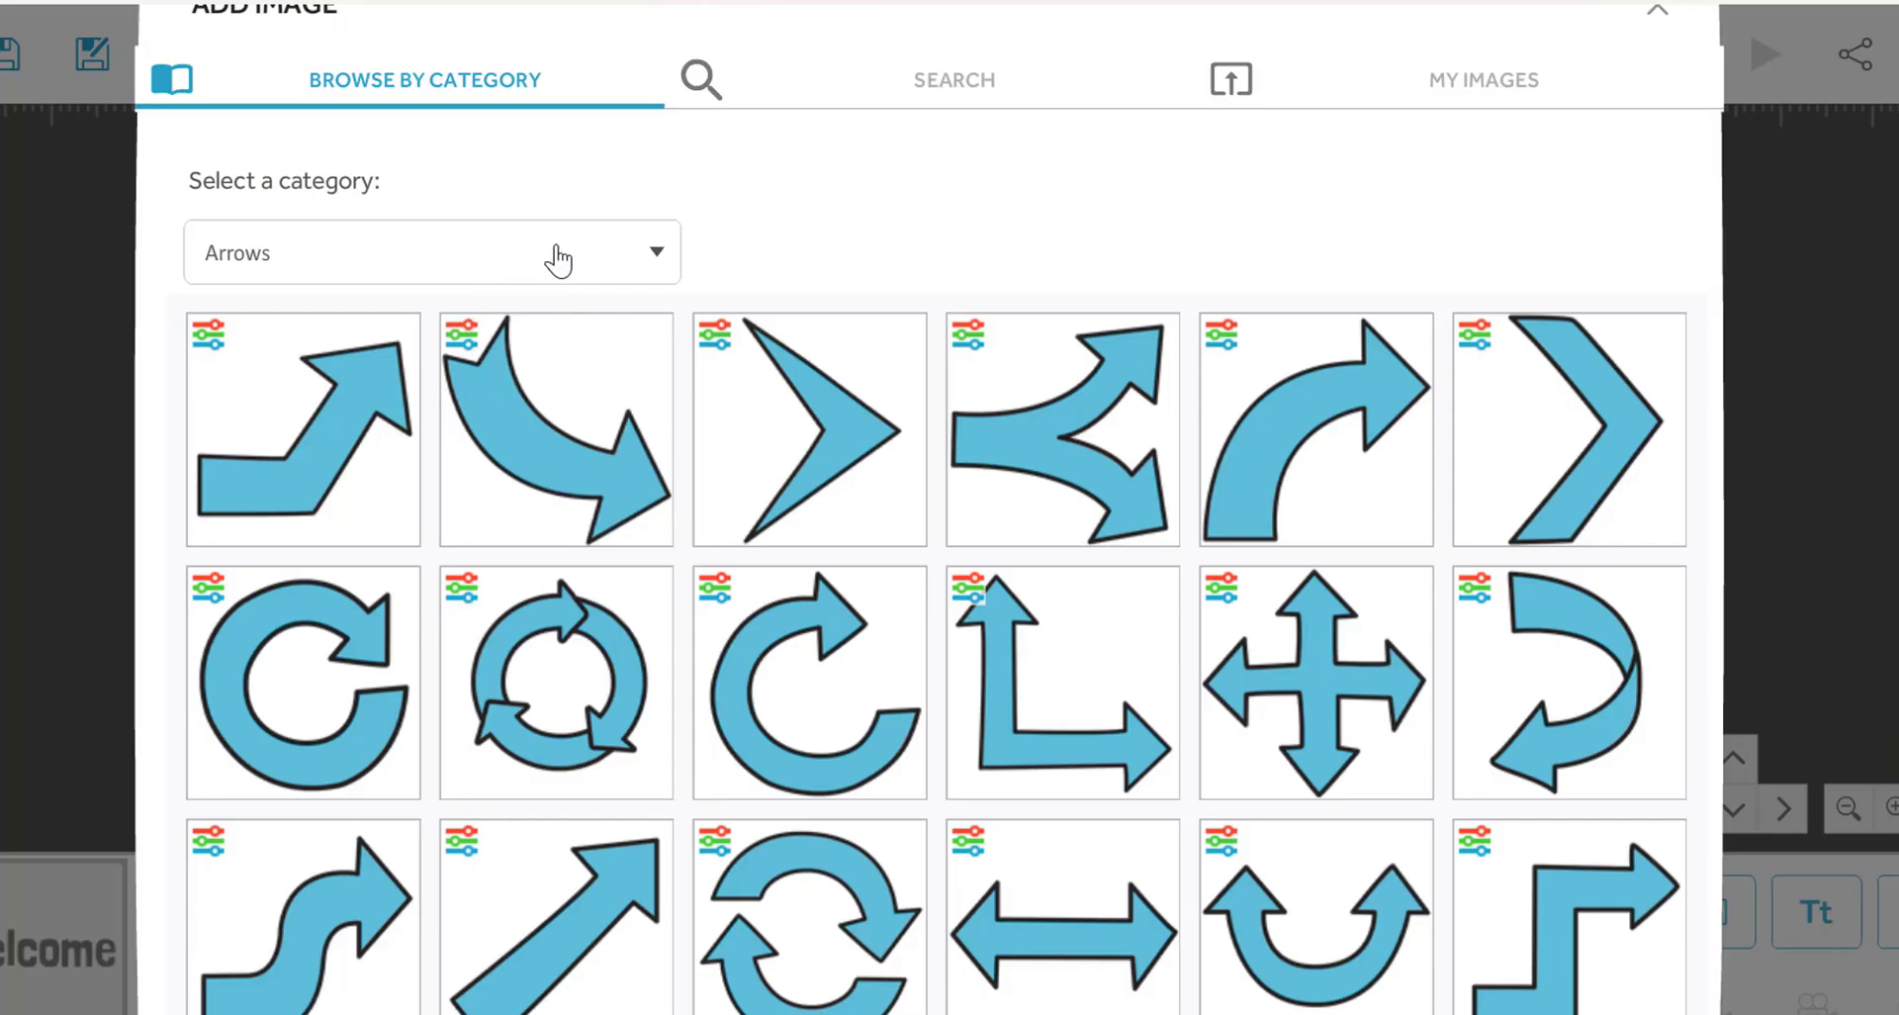
Step: Add a People Female standing woman right of Welcome, preview it, then scroll to pricing
{"action": "left_click", "coordinate": [559, 260]}
{"action": "left_click", "coordinate": [319, 710]}
{"action": "scroll", "coordinate": [993, 524], "scroll_direction": "down", "scroll_amount": 5}
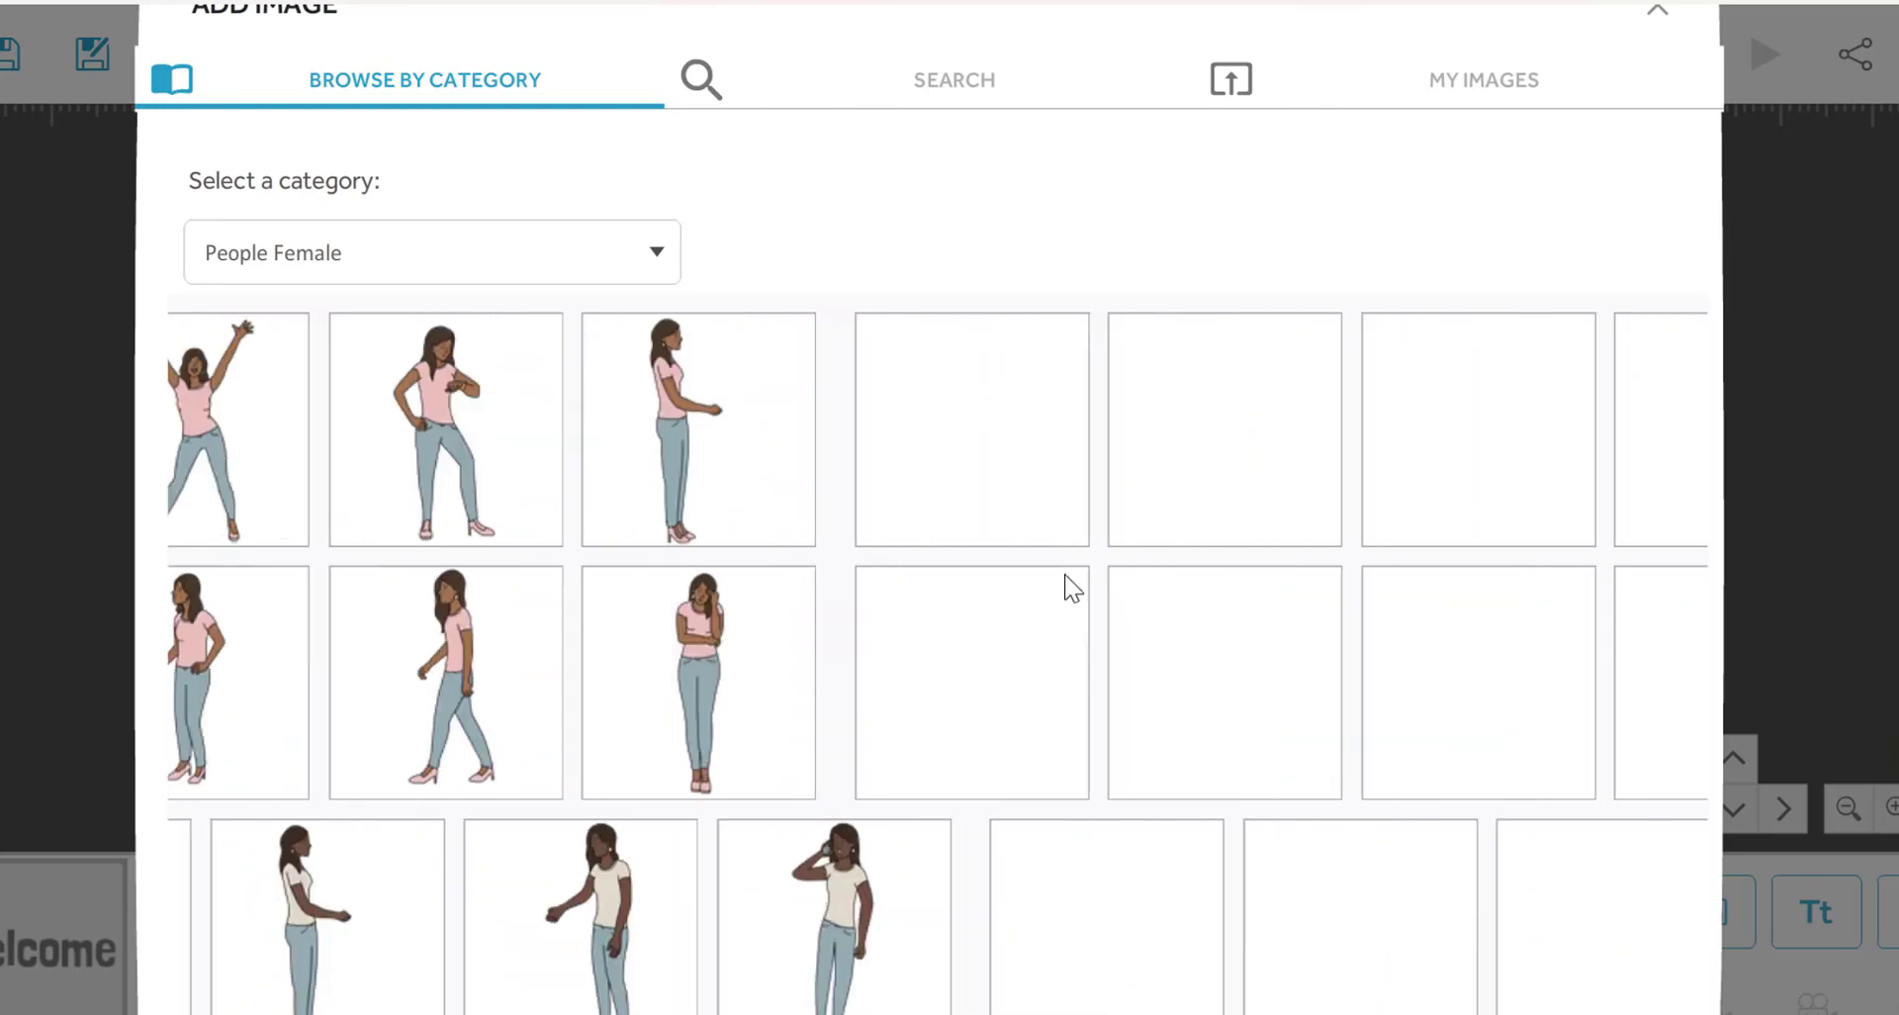
{"action": "left_click", "coordinate": [823, 694]}
{"action": "left_click_drag", "start_coordinate": [970, 451], "coordinate": [1240, 483]}
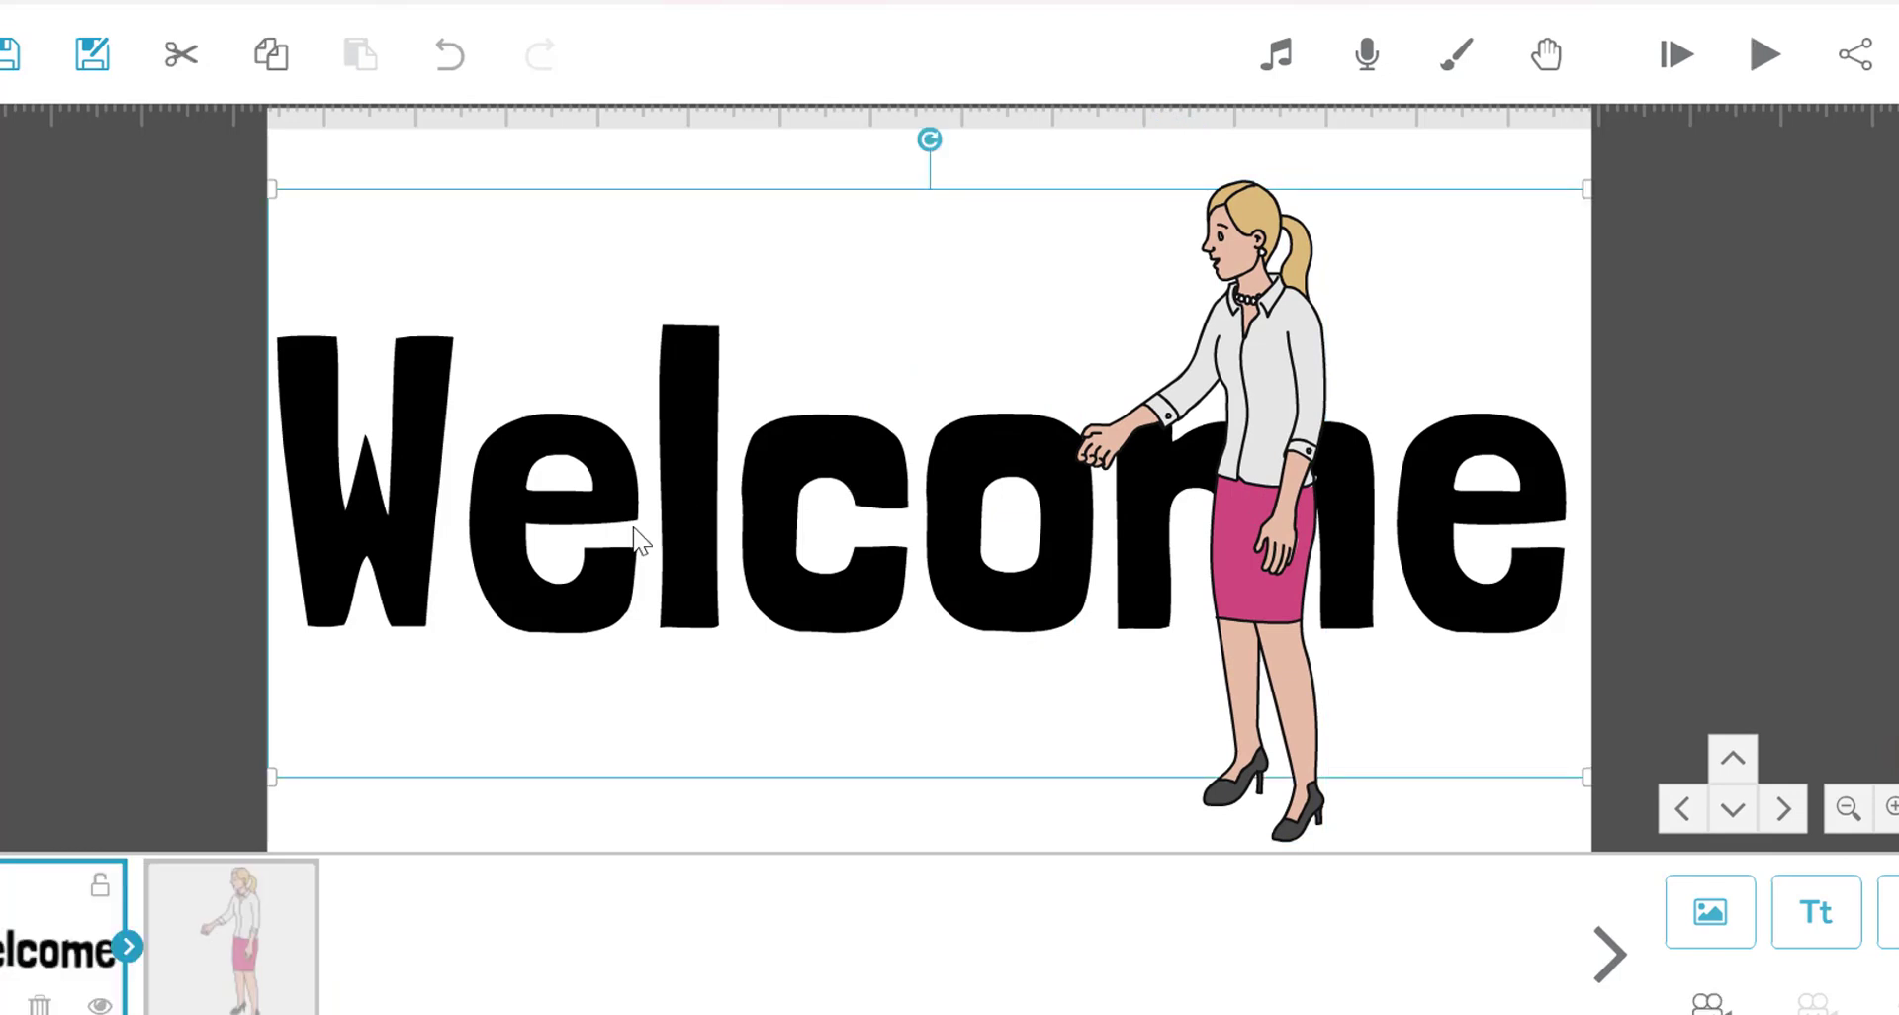
{"action": "left_click", "coordinate": [1667, 75]}
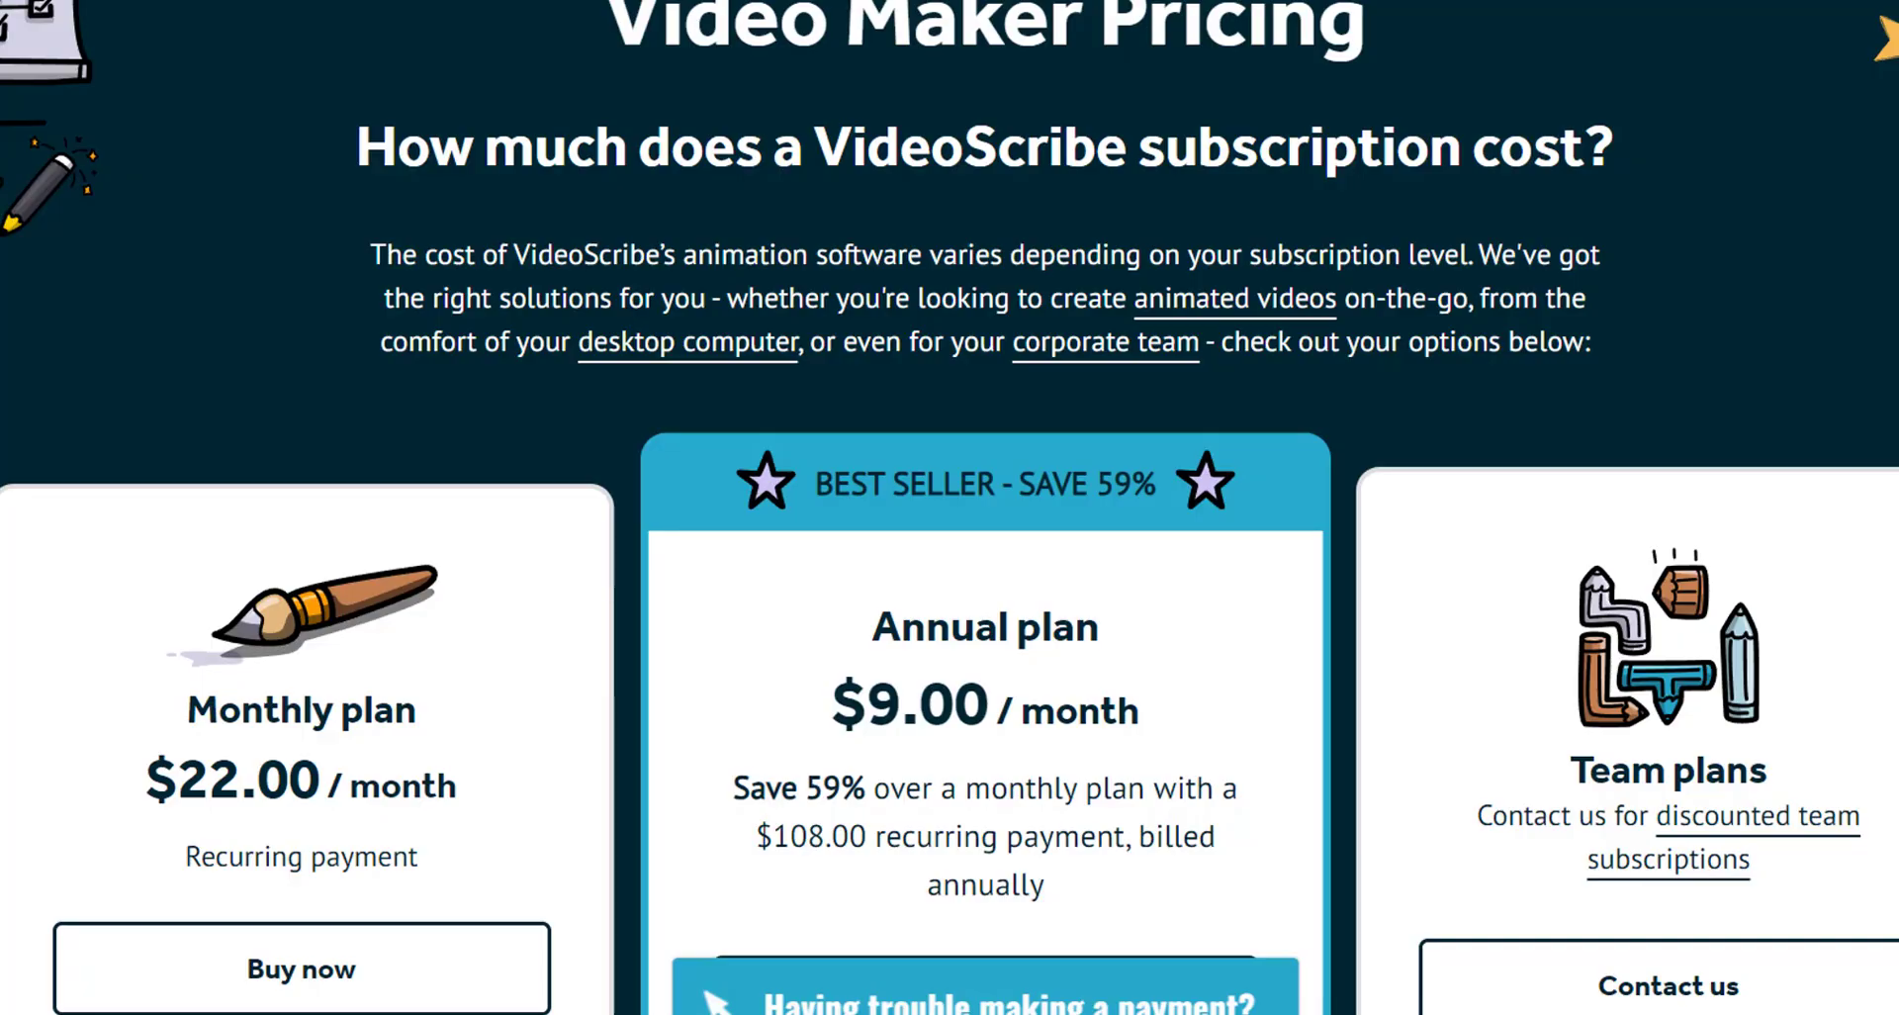
{"action": "scroll", "coordinate": [950, 507], "scroll_direction": "down", "scroll_amount": 2}
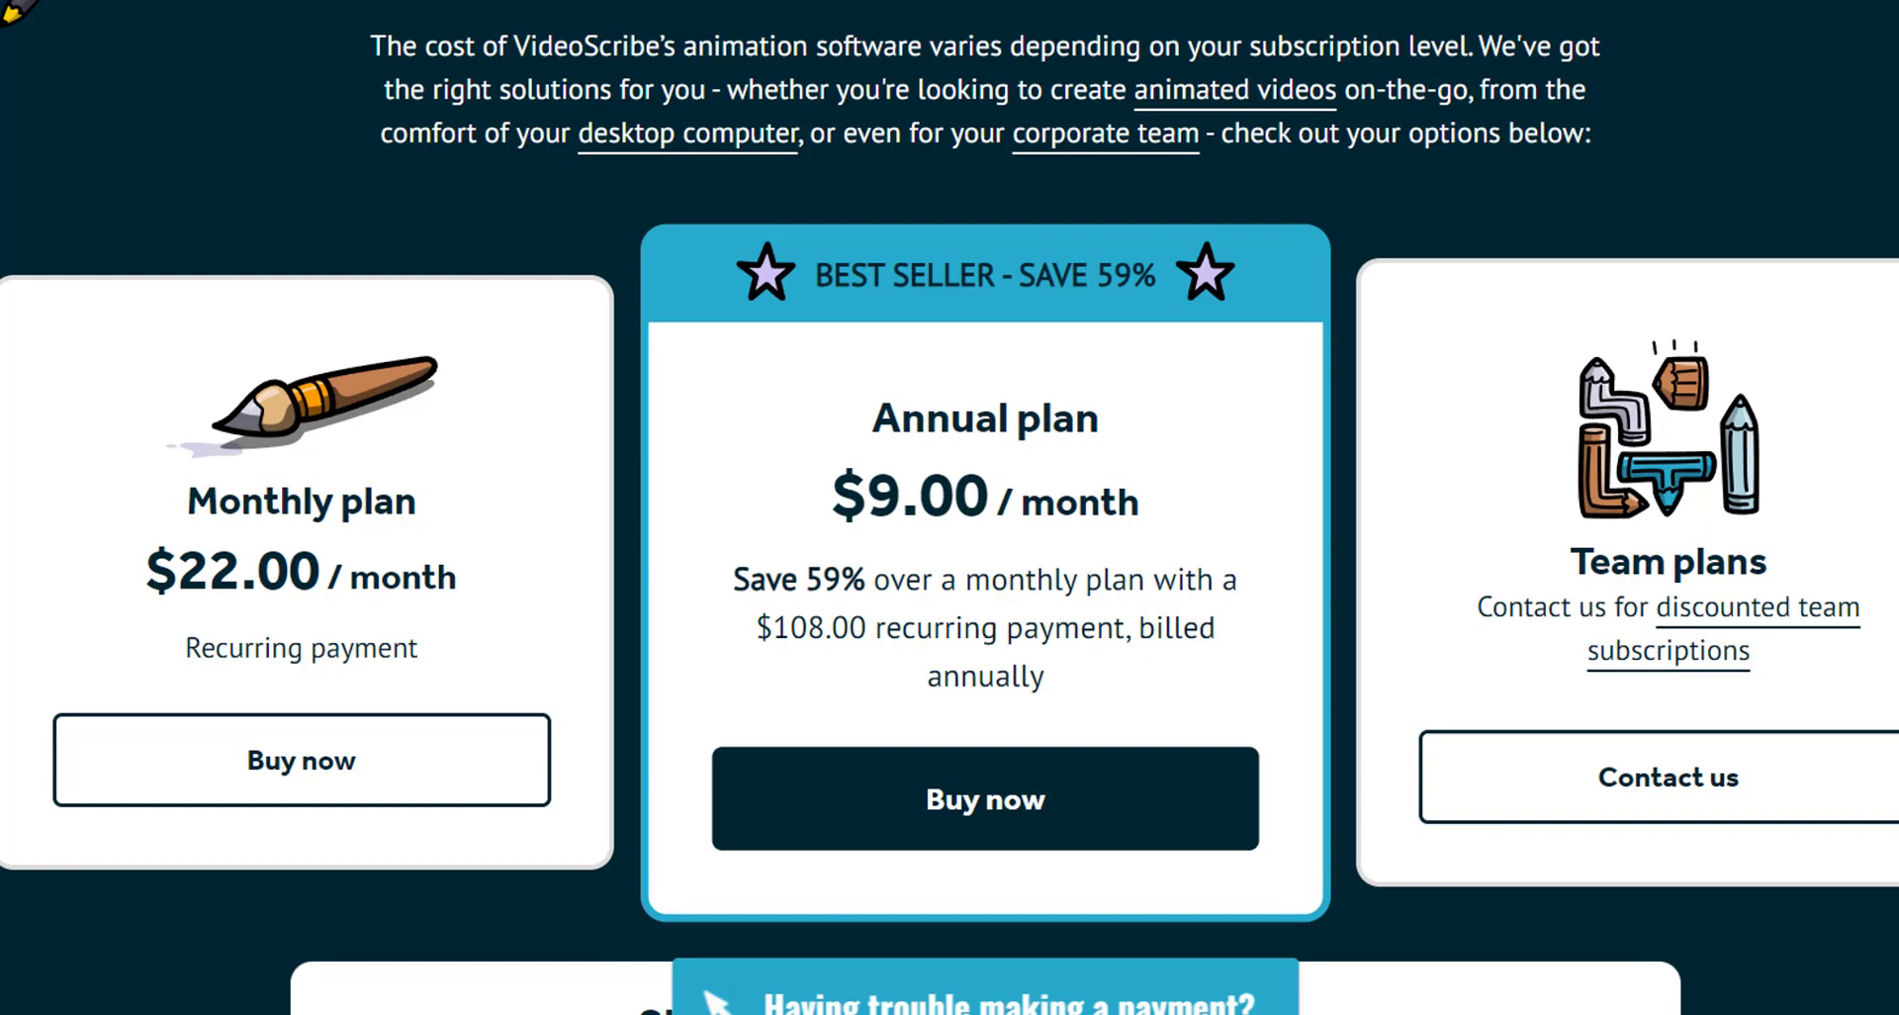
Step: Play the four-scene project from the start to watch each scene hand-drawn
{"action": "scroll", "coordinate": [950, 507], "scroll_direction": "down", "scroll_amount": 1}
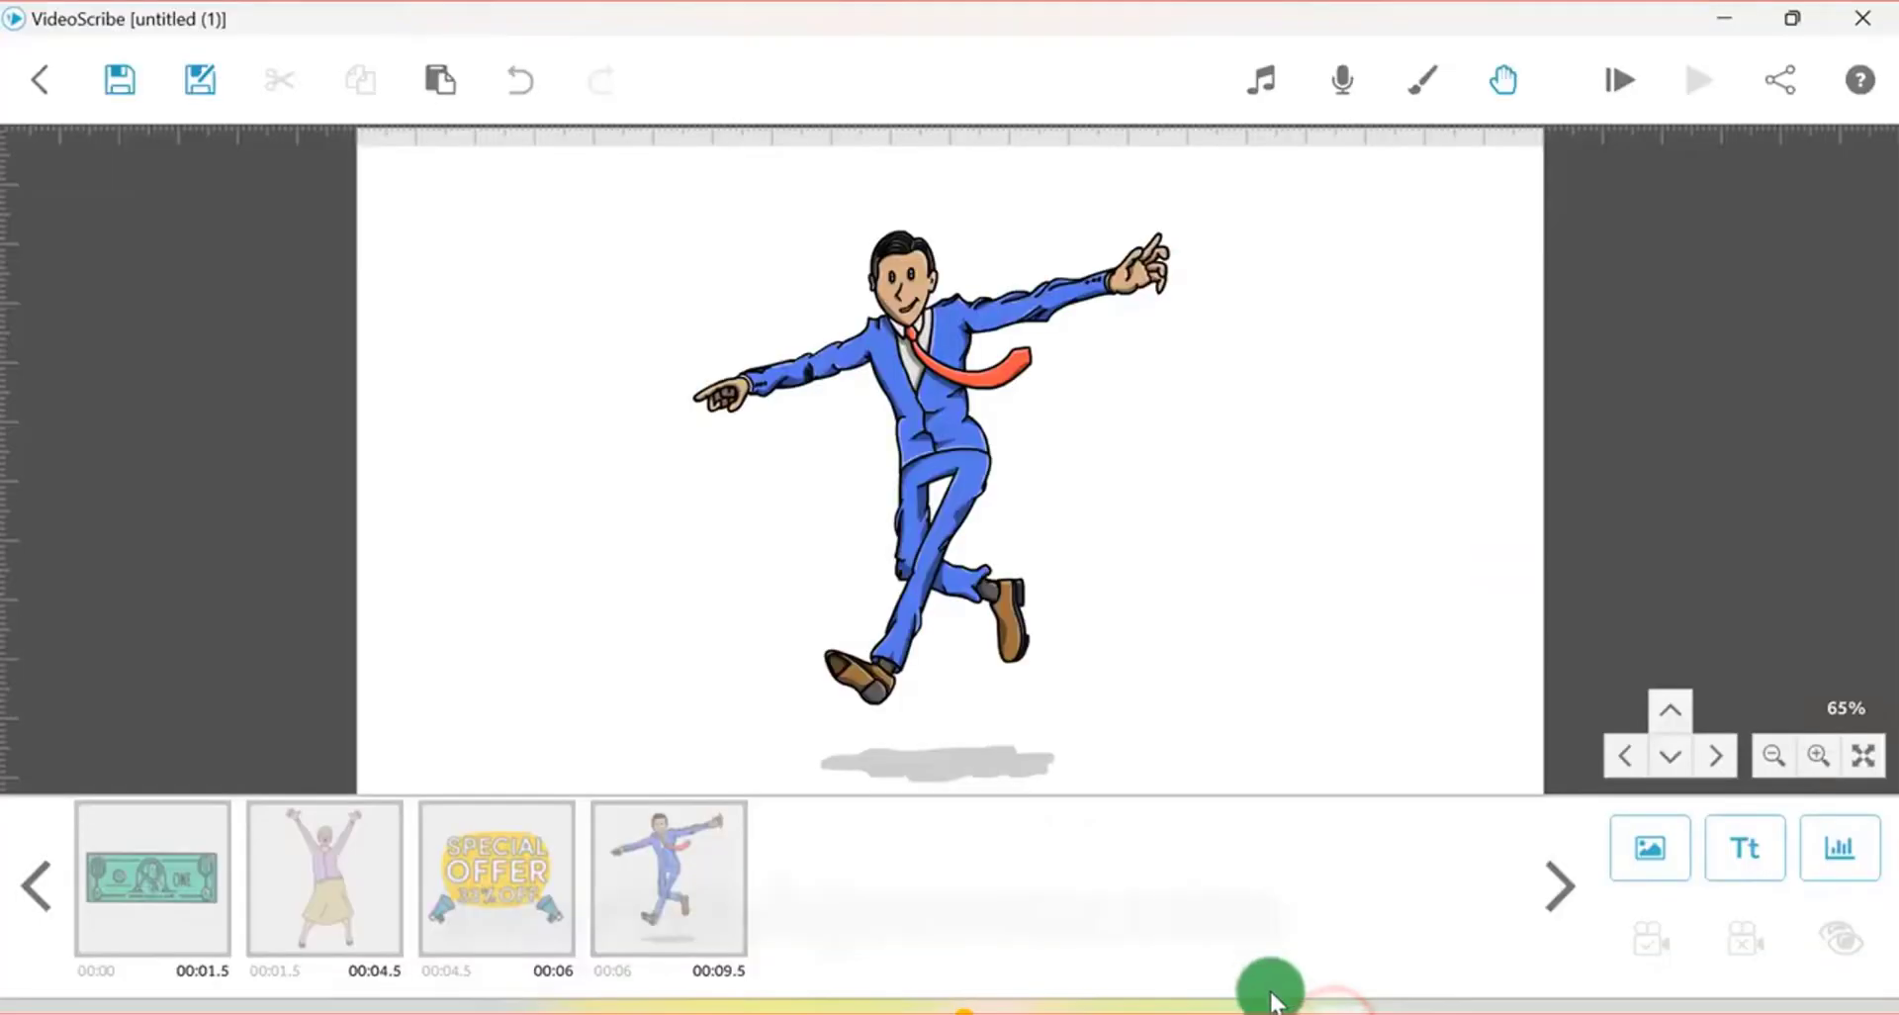
{"action": "left_click", "coordinate": [1624, 101]}
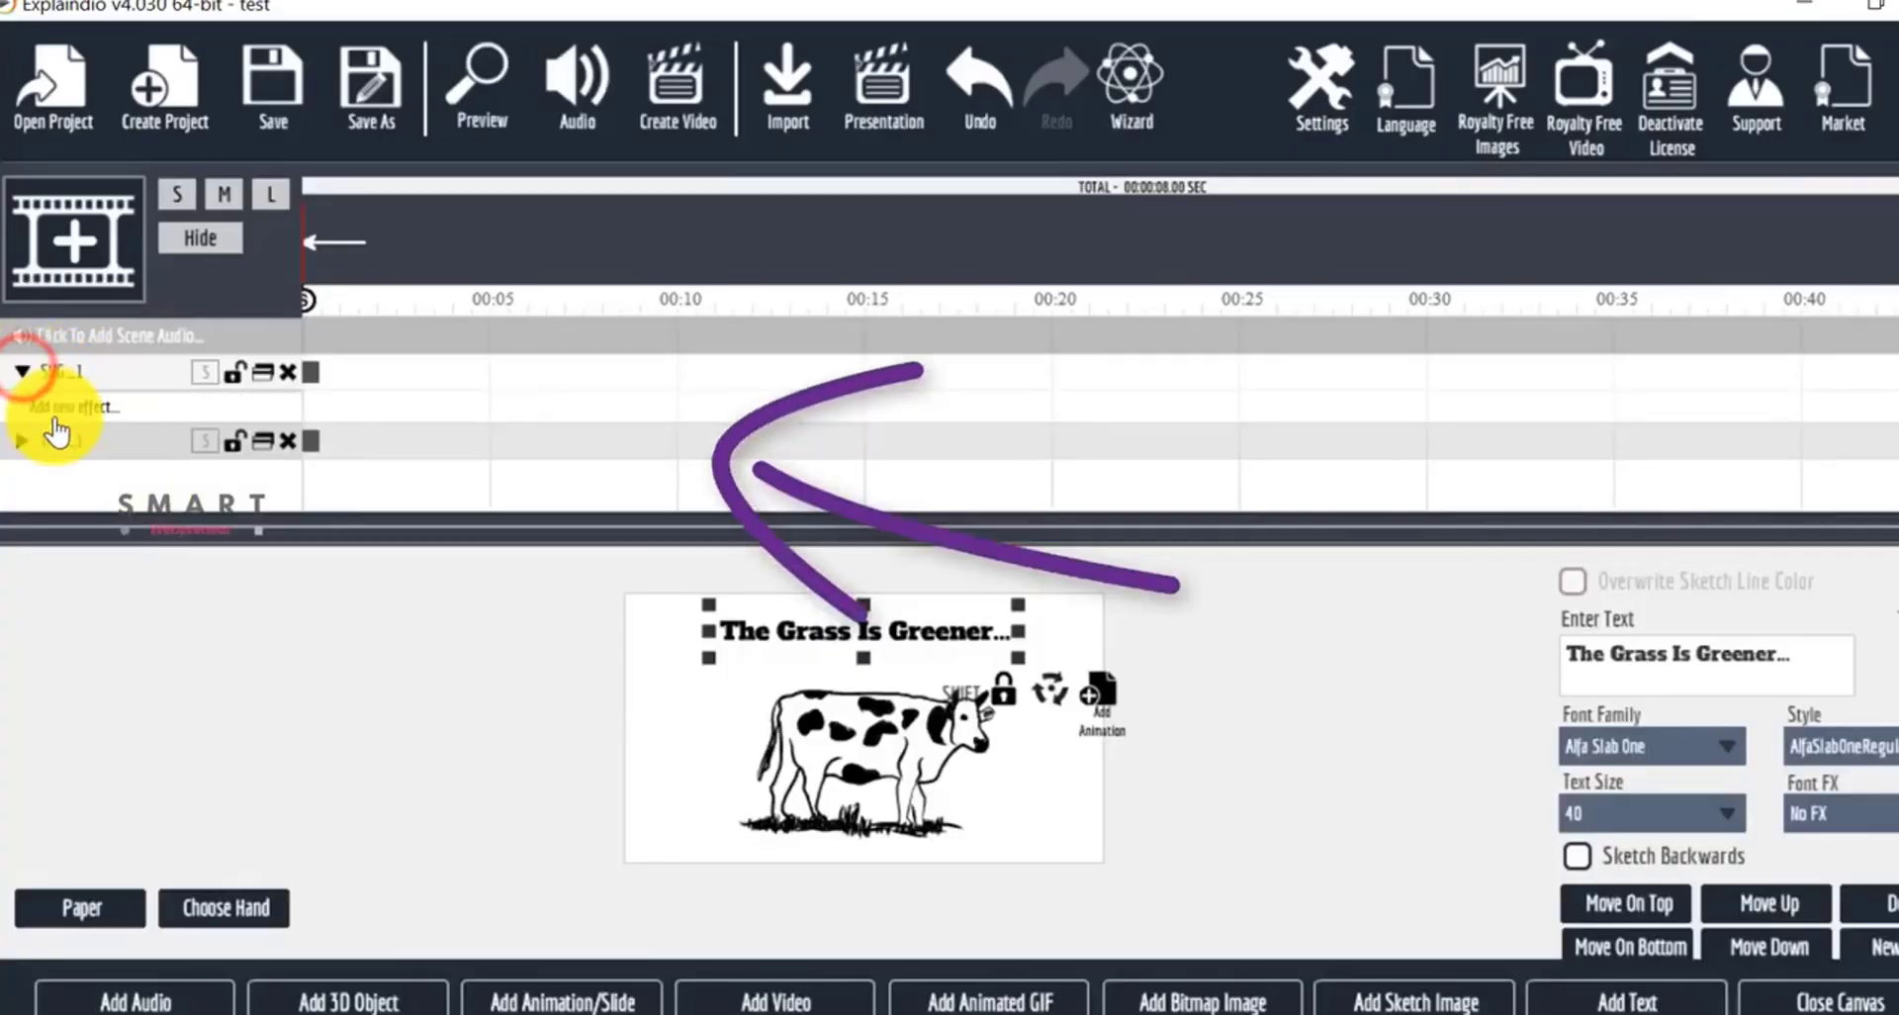
Step: Give the cow layer a Sketch By Hand effect and expand the Text_1 layer's effects
{"action": "left_click", "coordinate": [63, 407]}
{"action": "mouse_move", "coordinate": [333, 437]}
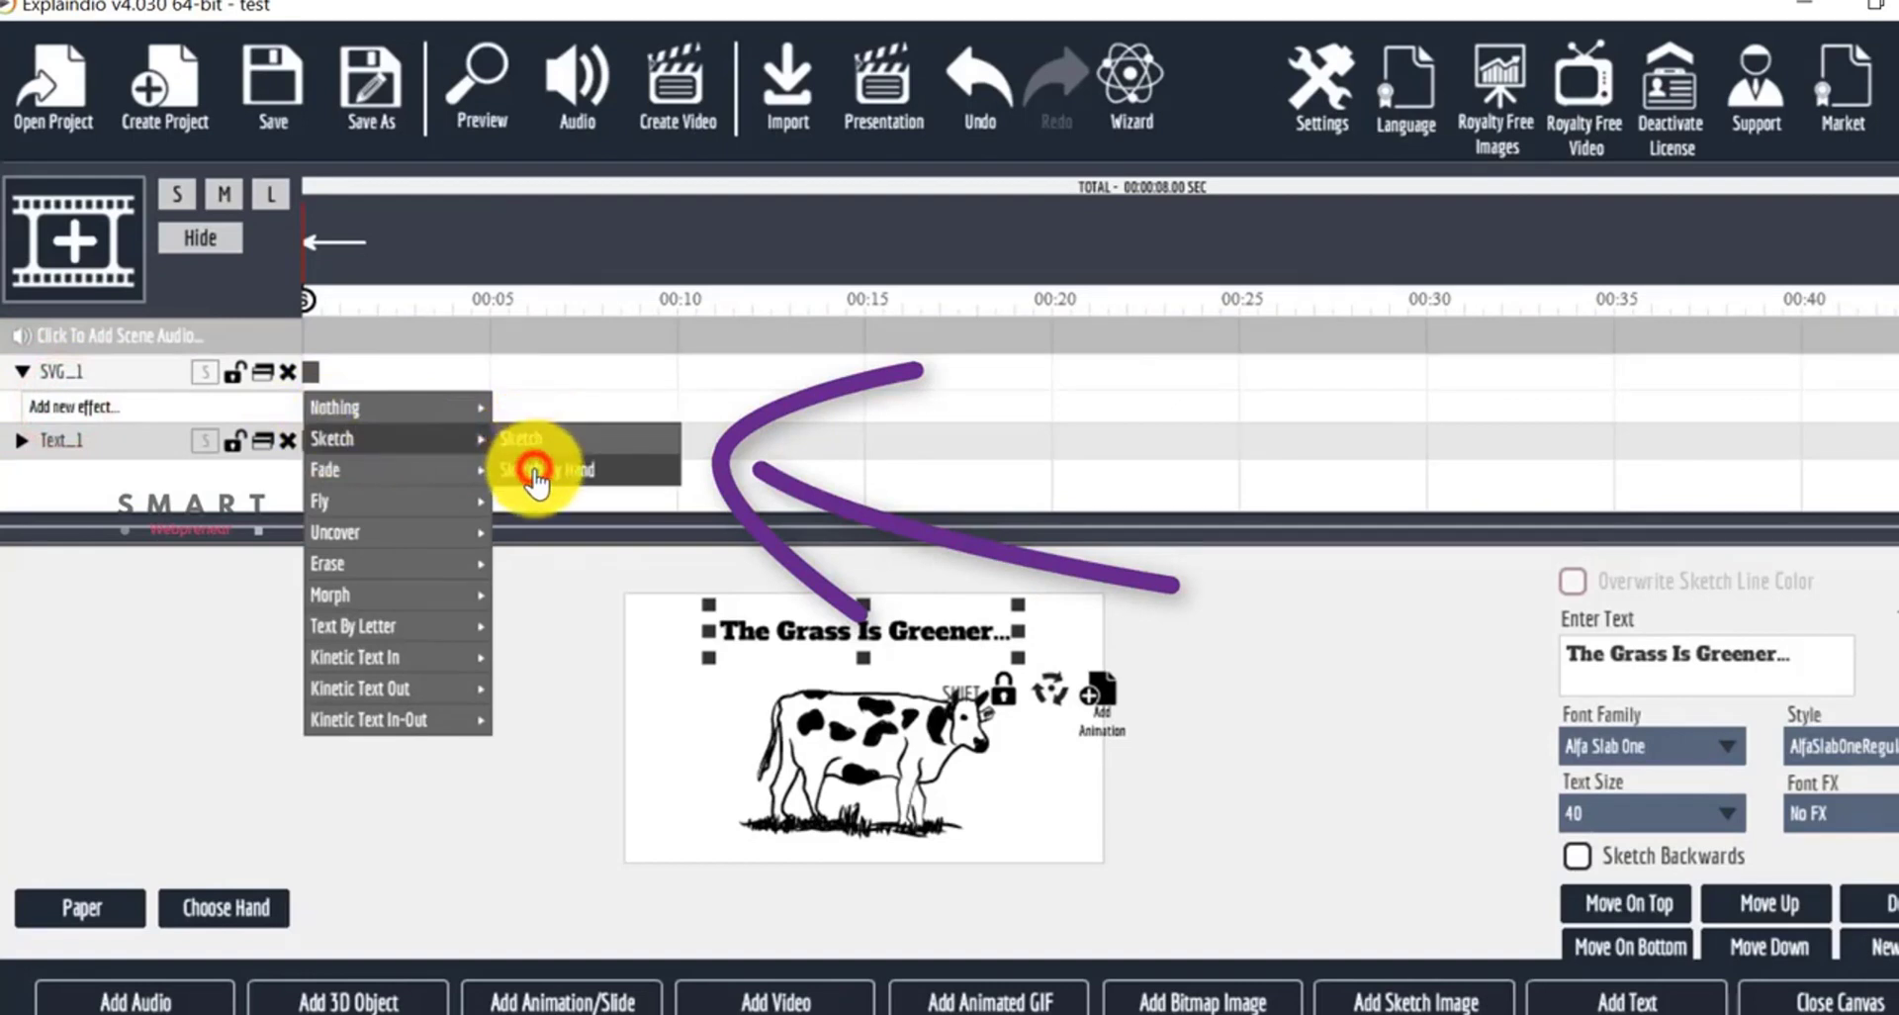
{"action": "left_click", "coordinate": [534, 470]}
{"action": "left_click", "coordinate": [150, 481]}
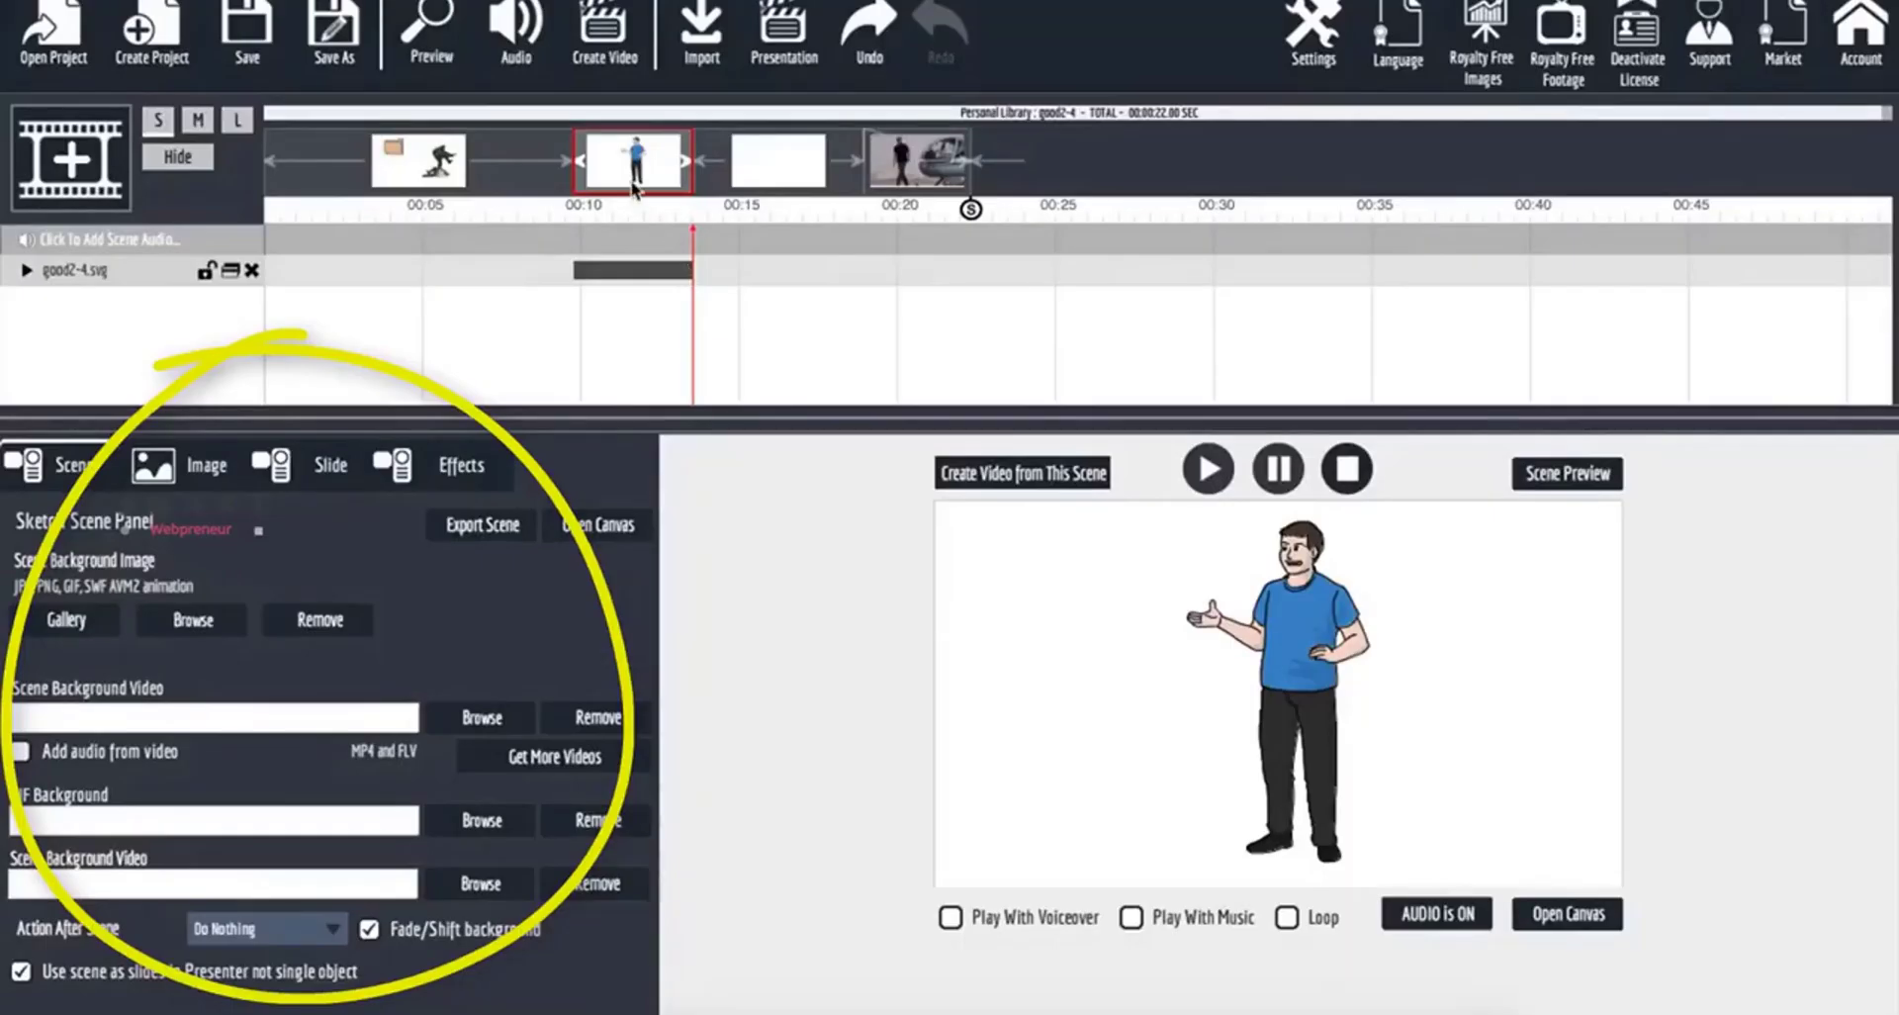
Step: Replay the standing-man scene preview from the start
{"action": "left_click", "coordinate": [634, 181]}
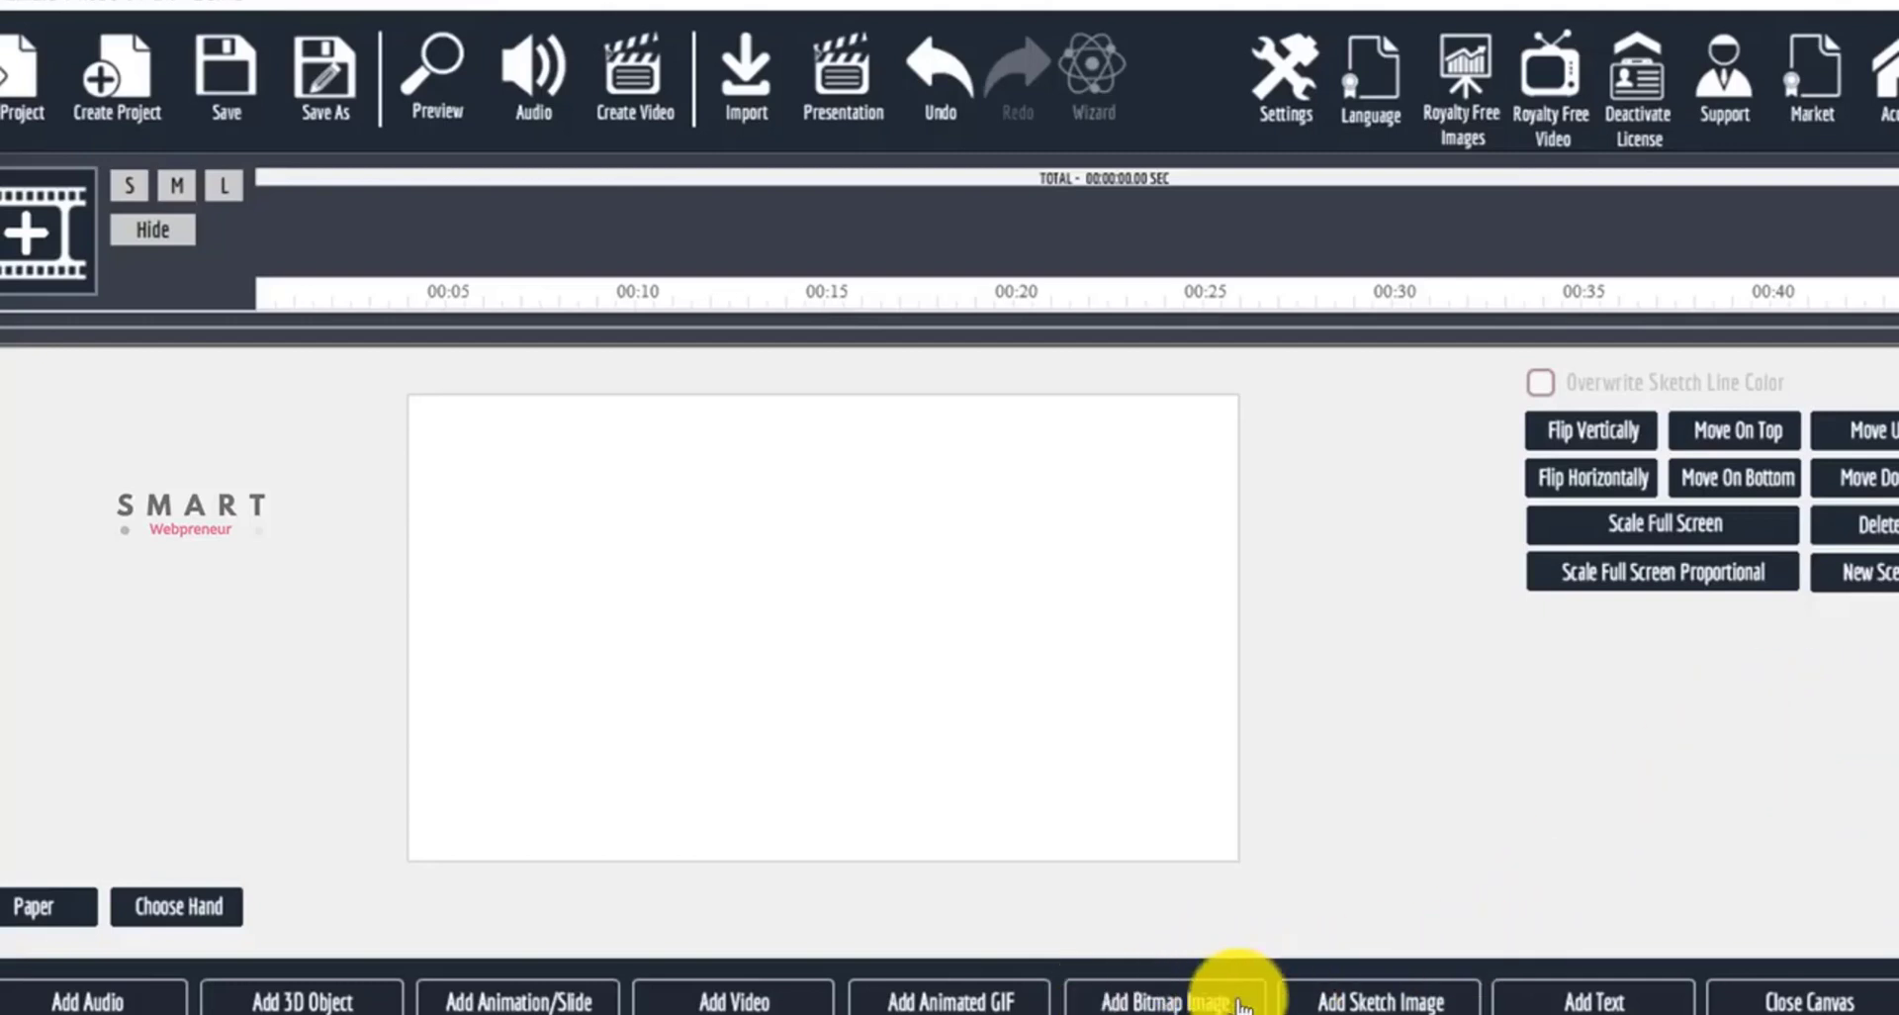
Step: Insert the Animal-FE lion sketch, move it toward the upper left, and enlarge it
{"action": "left_click", "coordinate": [1398, 1004]}
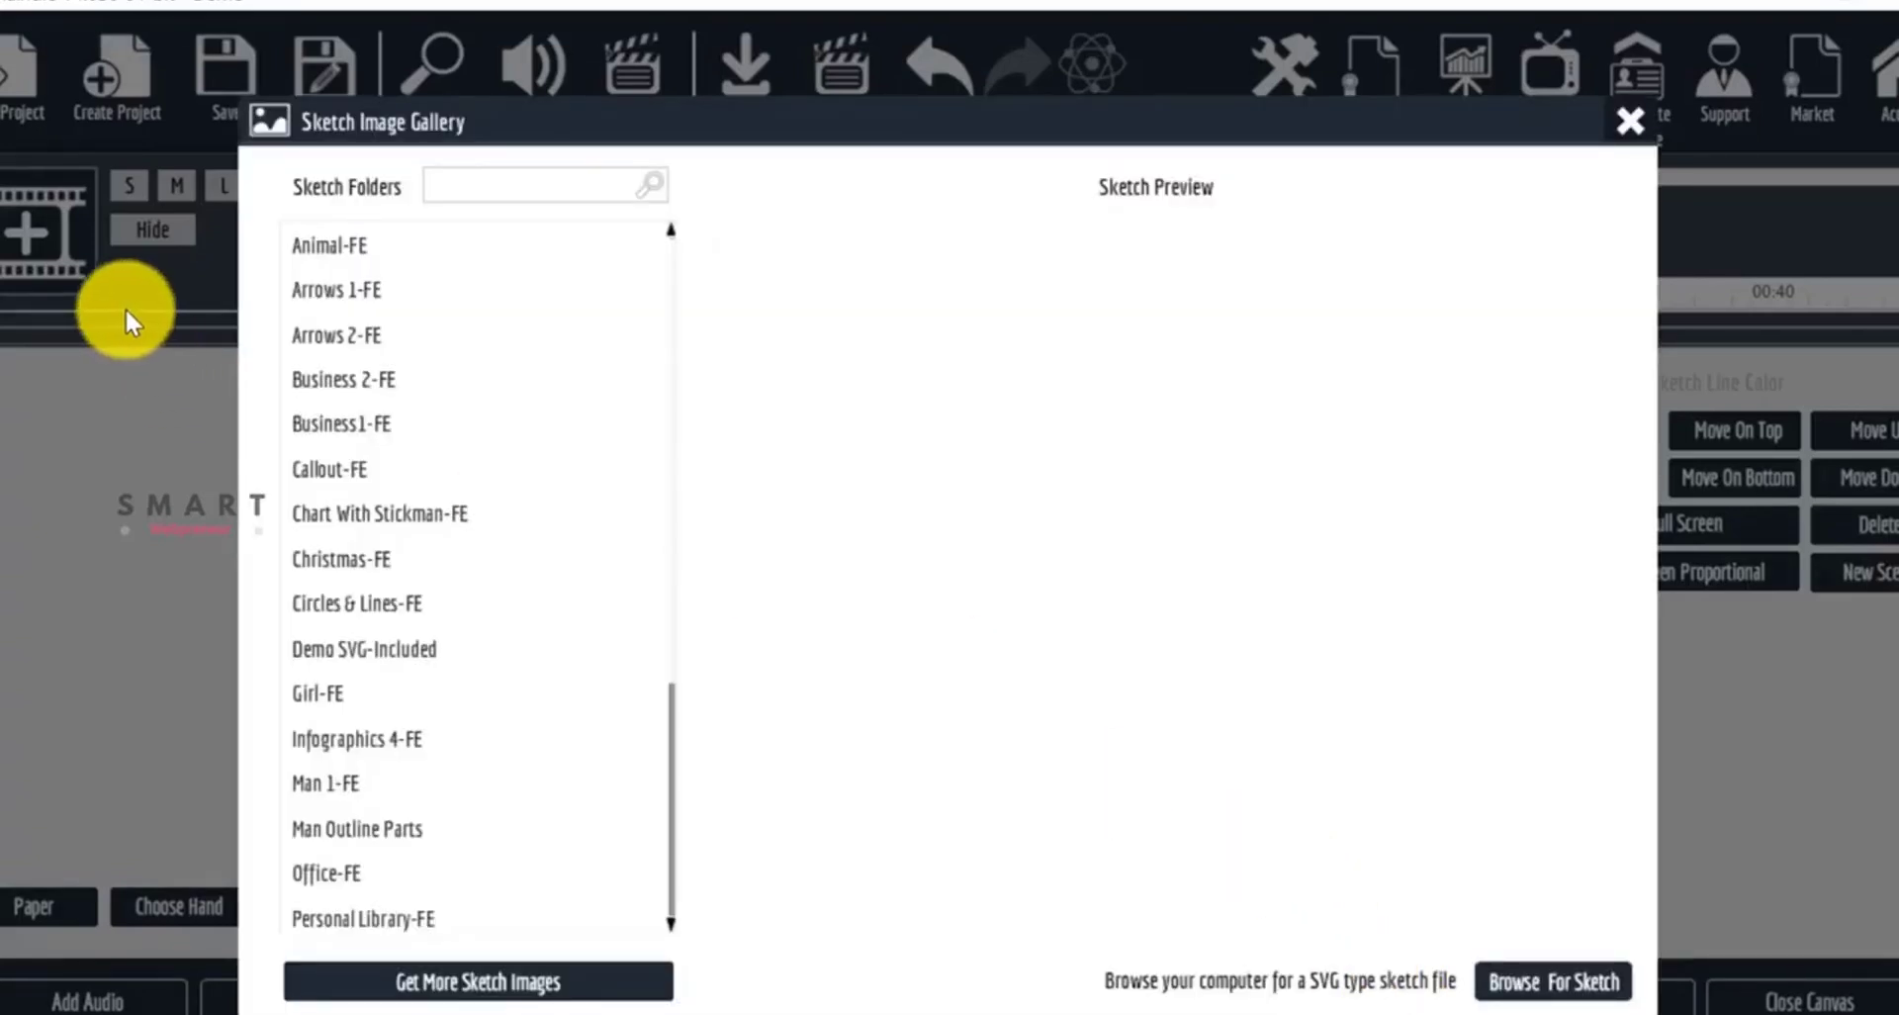
{"action": "left_click", "coordinate": [327, 247]}
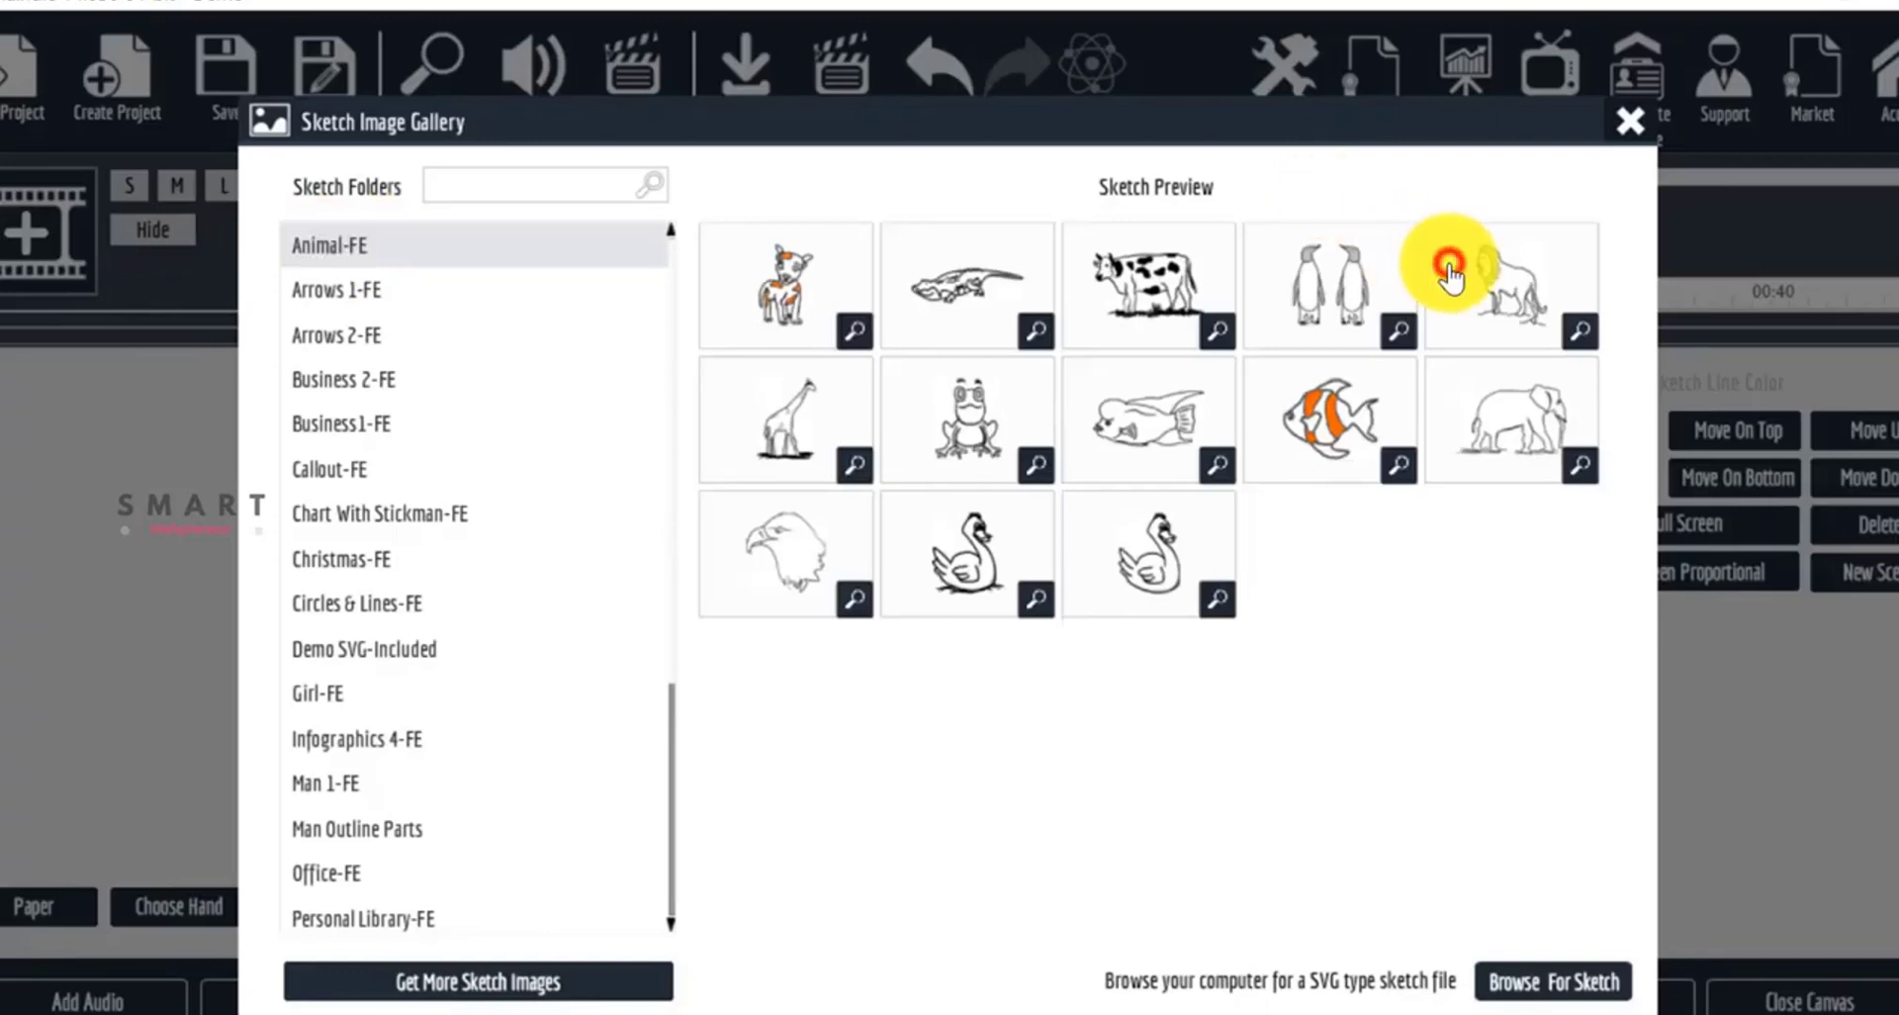
{"action": "left_click", "coordinate": [1449, 267]}
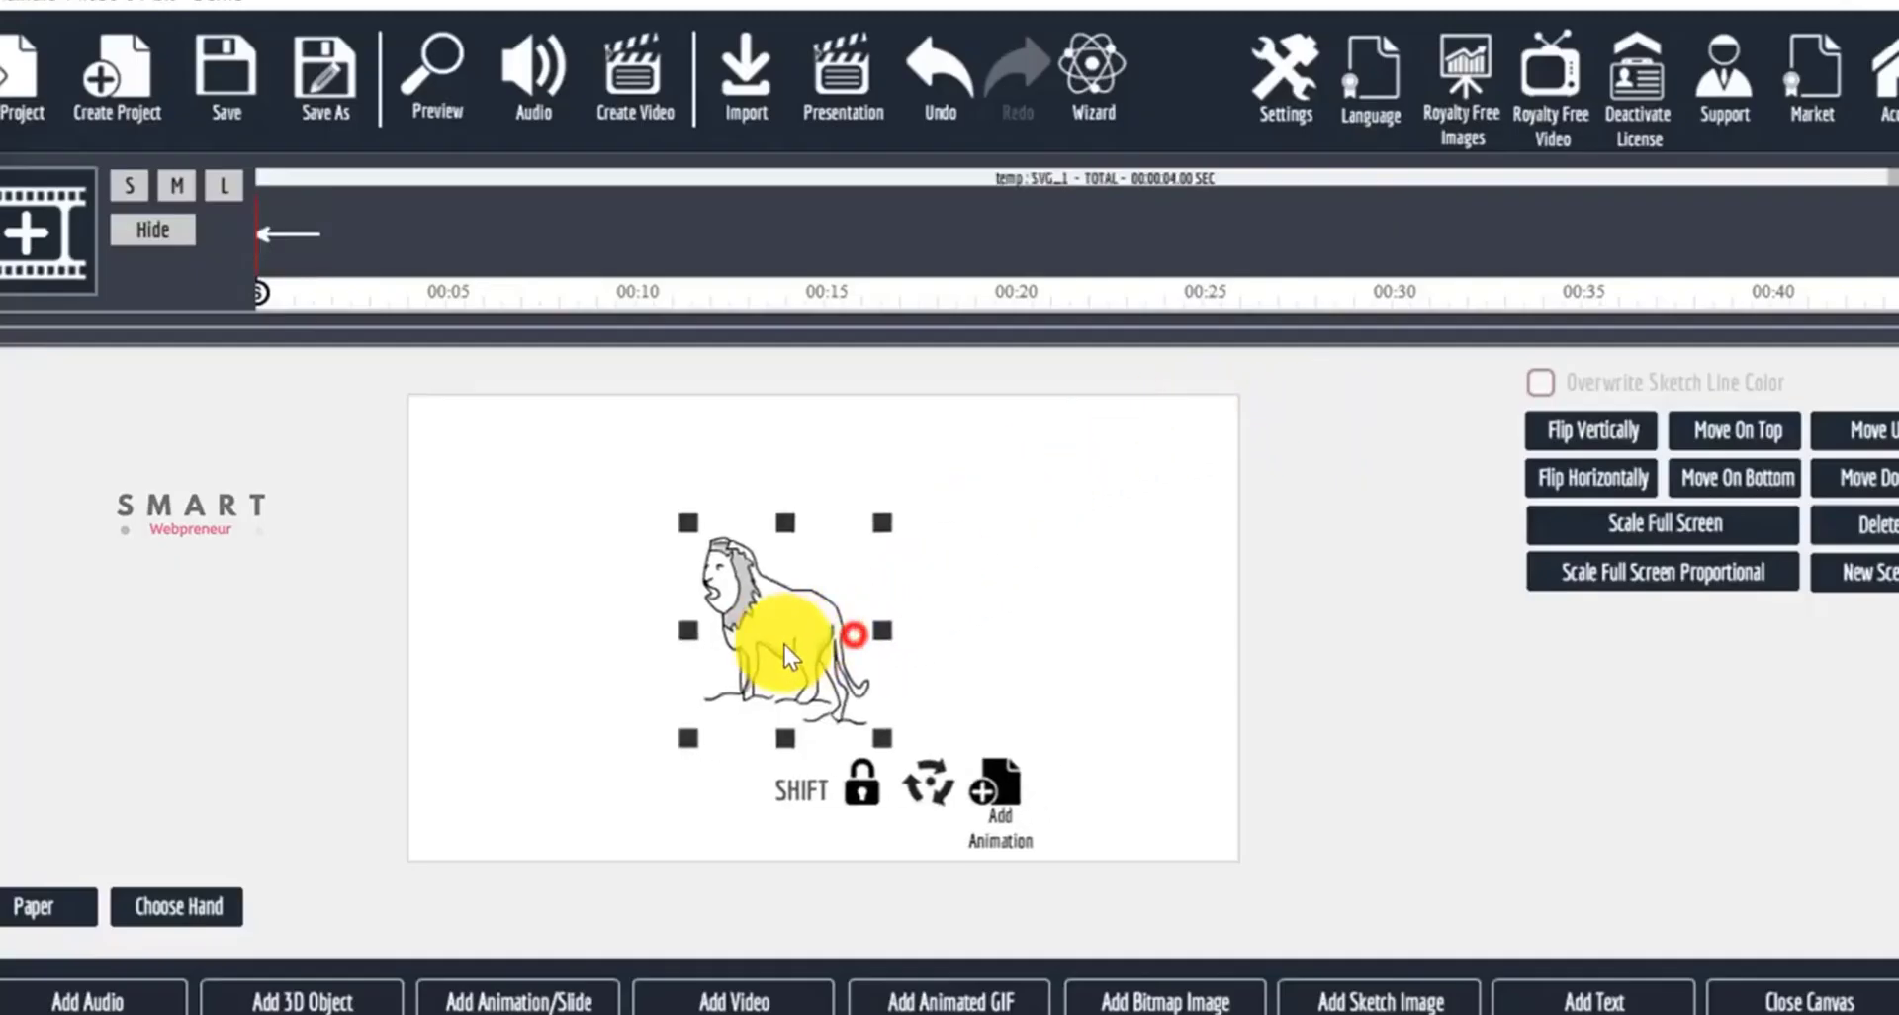
{"action": "left_click_drag", "start_coordinate": [774, 644], "coordinate": [633, 598]}
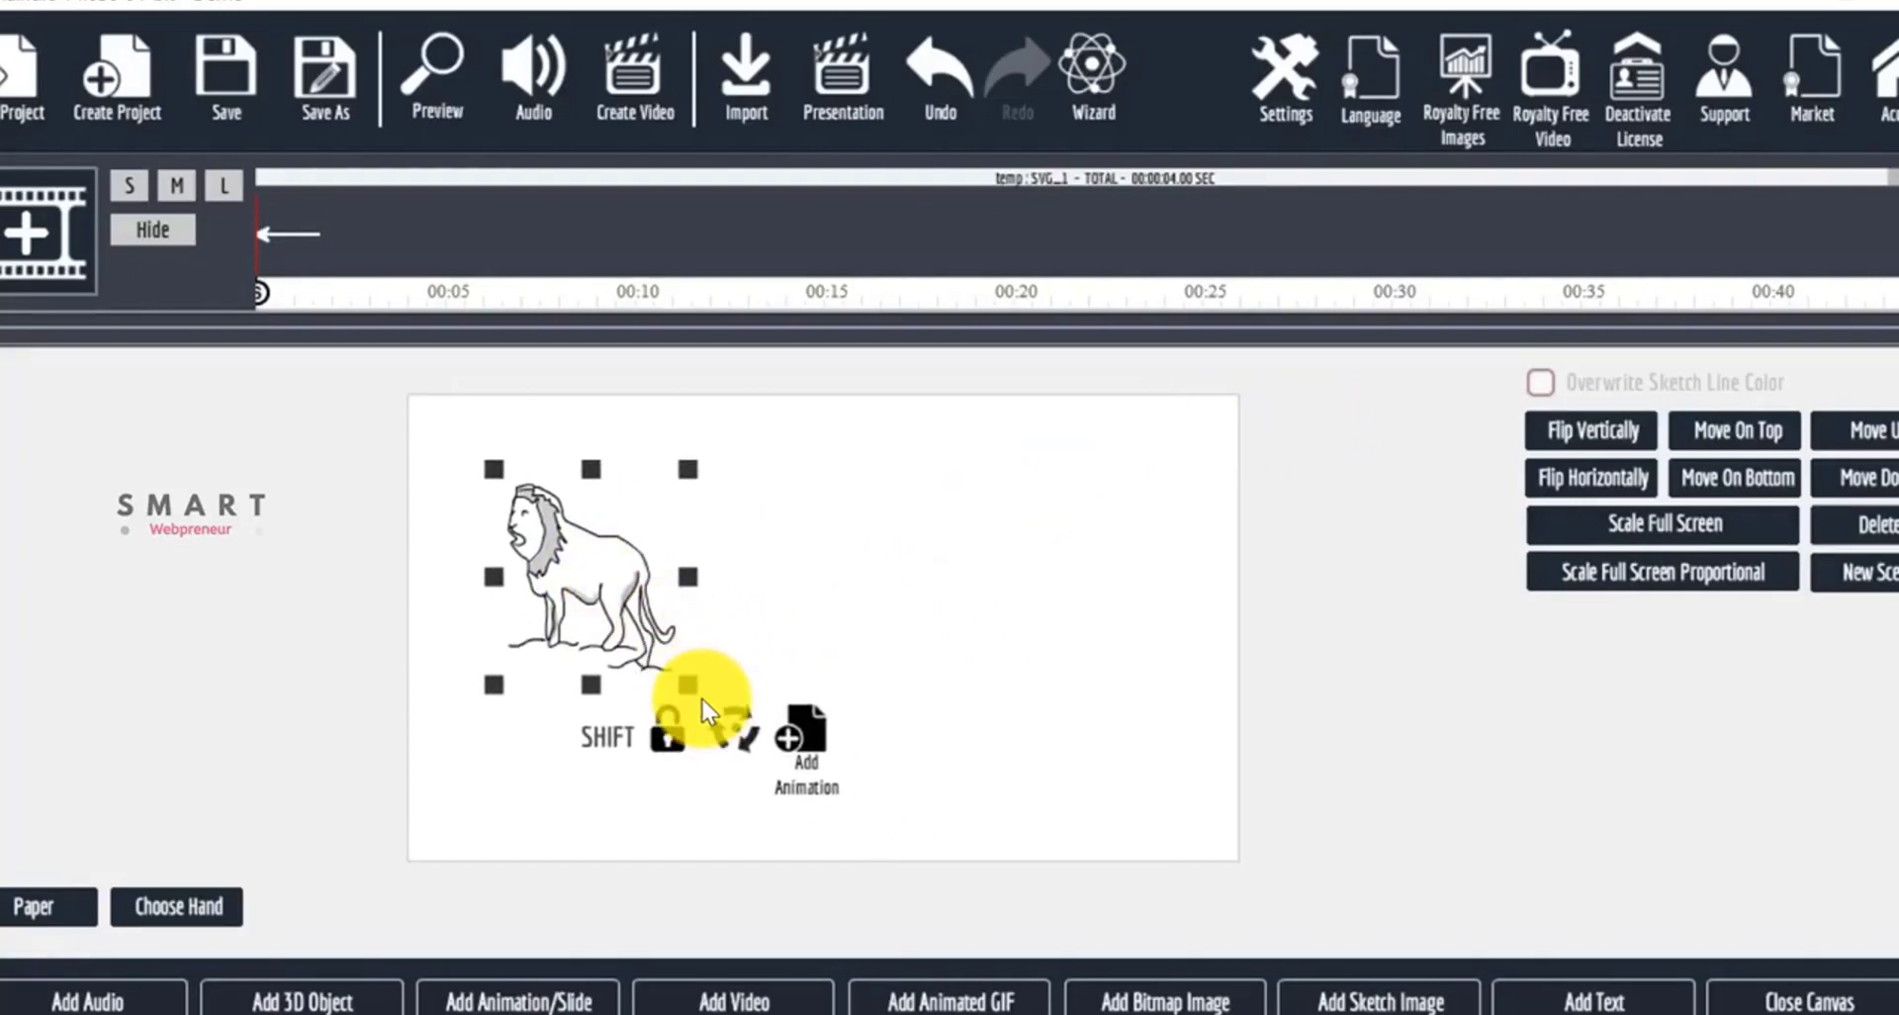
{"action": "left_click_drag", "start_coordinate": [691, 684], "coordinate": [845, 814]}
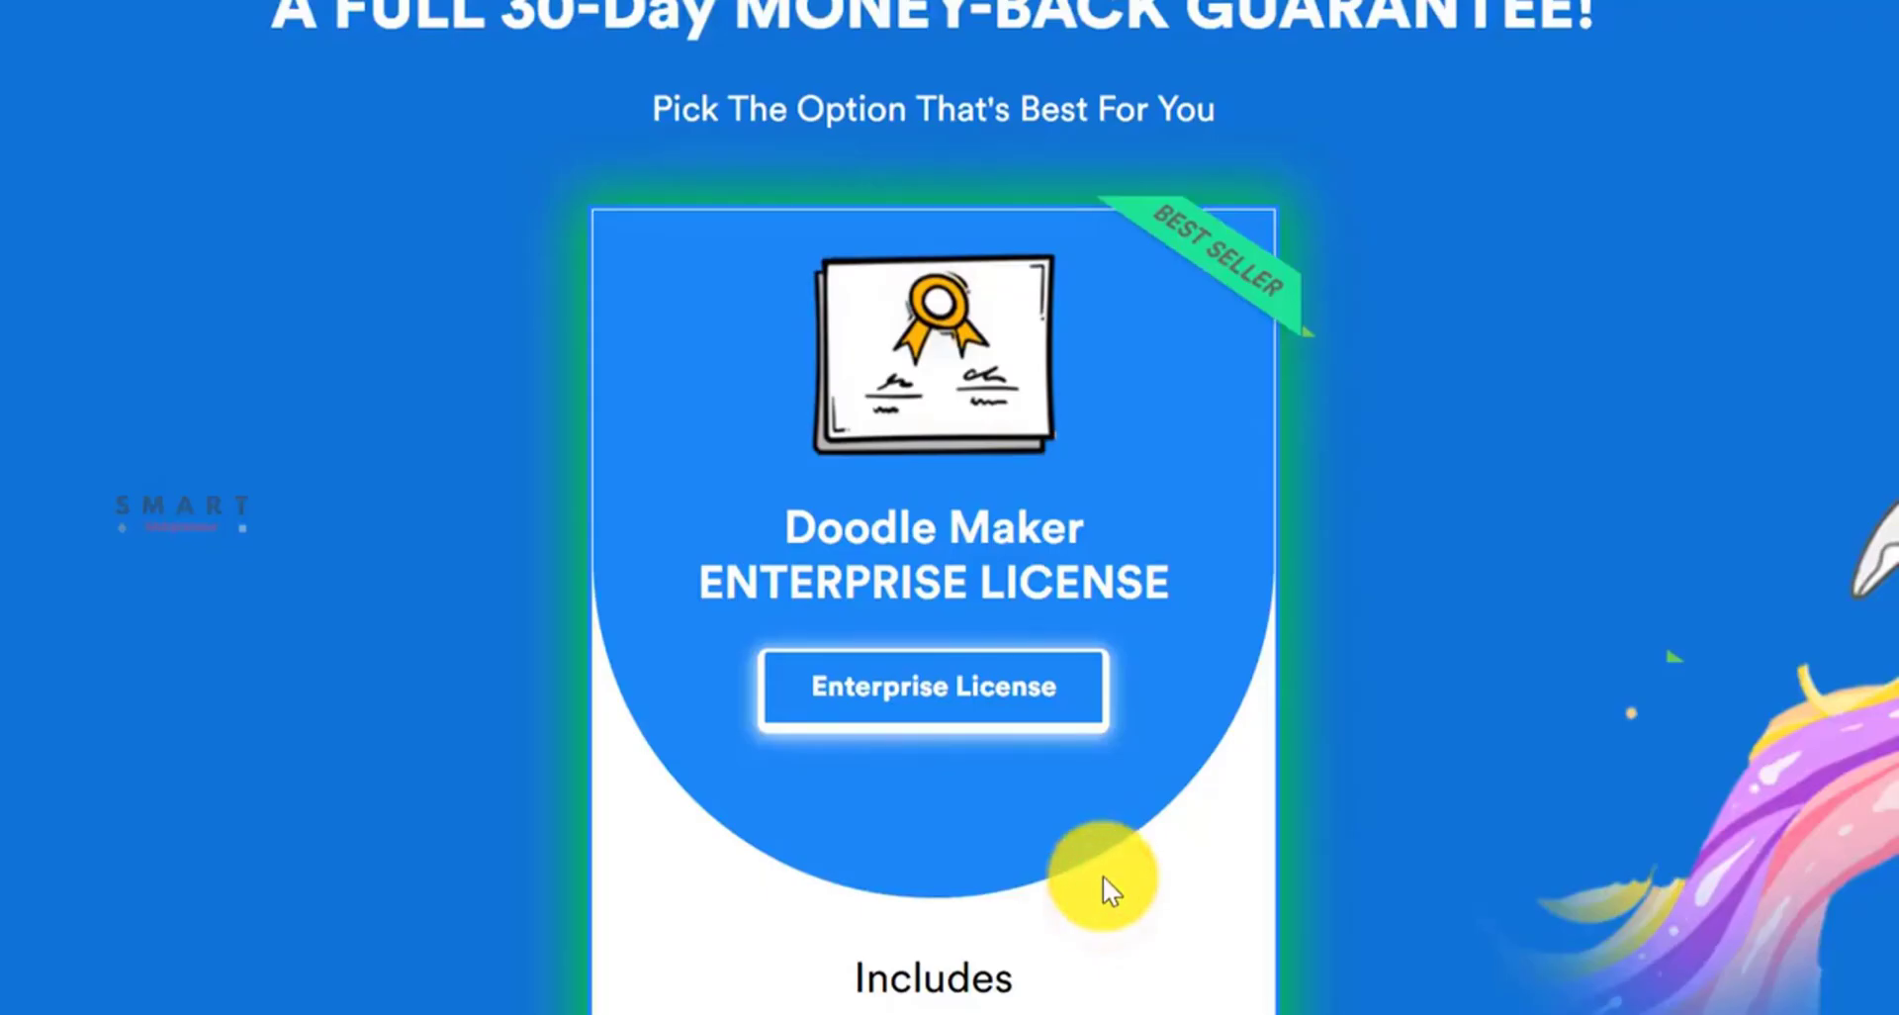
Step: Scroll to the $49.00 Enterprise License price, highlight it, and start the purchase
{"action": "scroll", "coordinate": [1102, 875], "scroll_direction": "down", "scroll_amount": 5}
{"action": "scroll", "coordinate": [1067, 870], "scroll_direction": "down", "scroll_amount": 4}
{"action": "scroll", "coordinate": [1054, 876], "scroll_direction": "down", "scroll_amount": 5}
{"action": "scroll", "coordinate": [1029, 881], "scroll_direction": "down", "scroll_amount": 1}
{"action": "scroll", "coordinate": [1019, 890], "scroll_direction": "down", "scroll_amount": 4}
{"action": "left_click_drag", "start_coordinate": [890, 489], "coordinate": [1187, 499]}
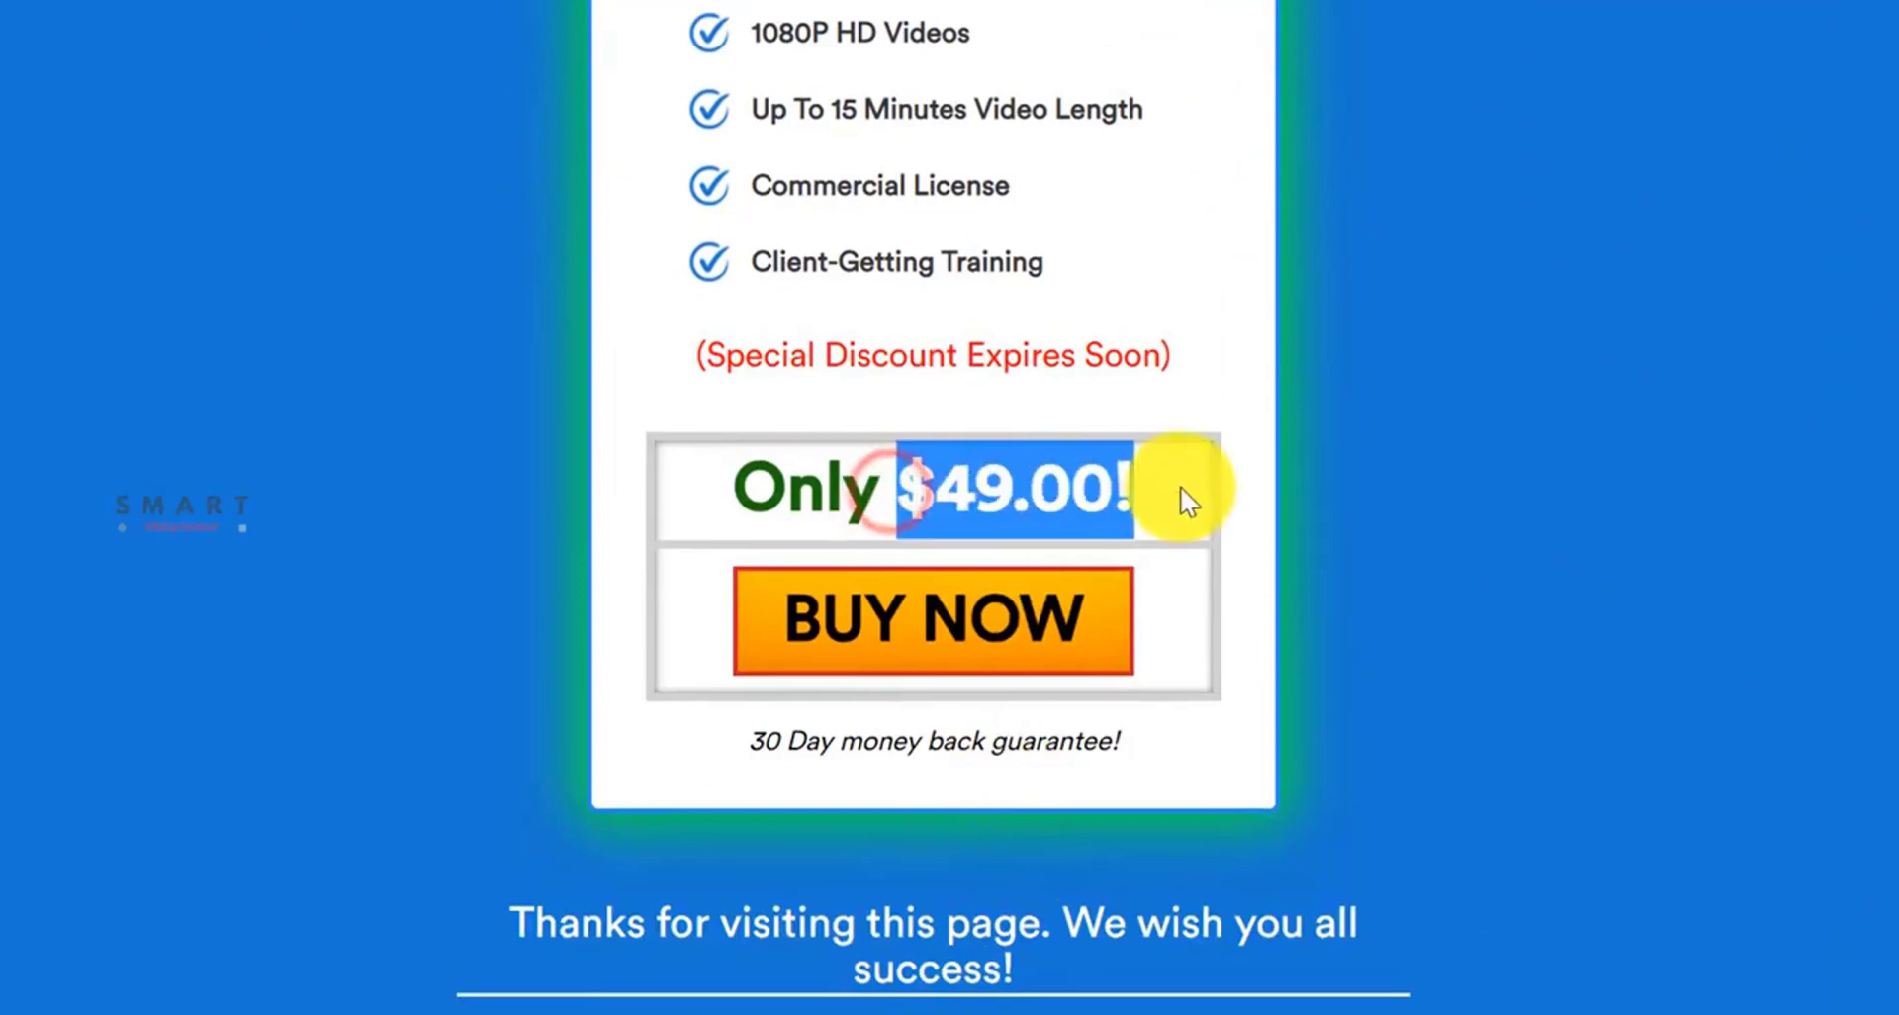
{"action": "left_click", "coordinate": [1180, 488]}
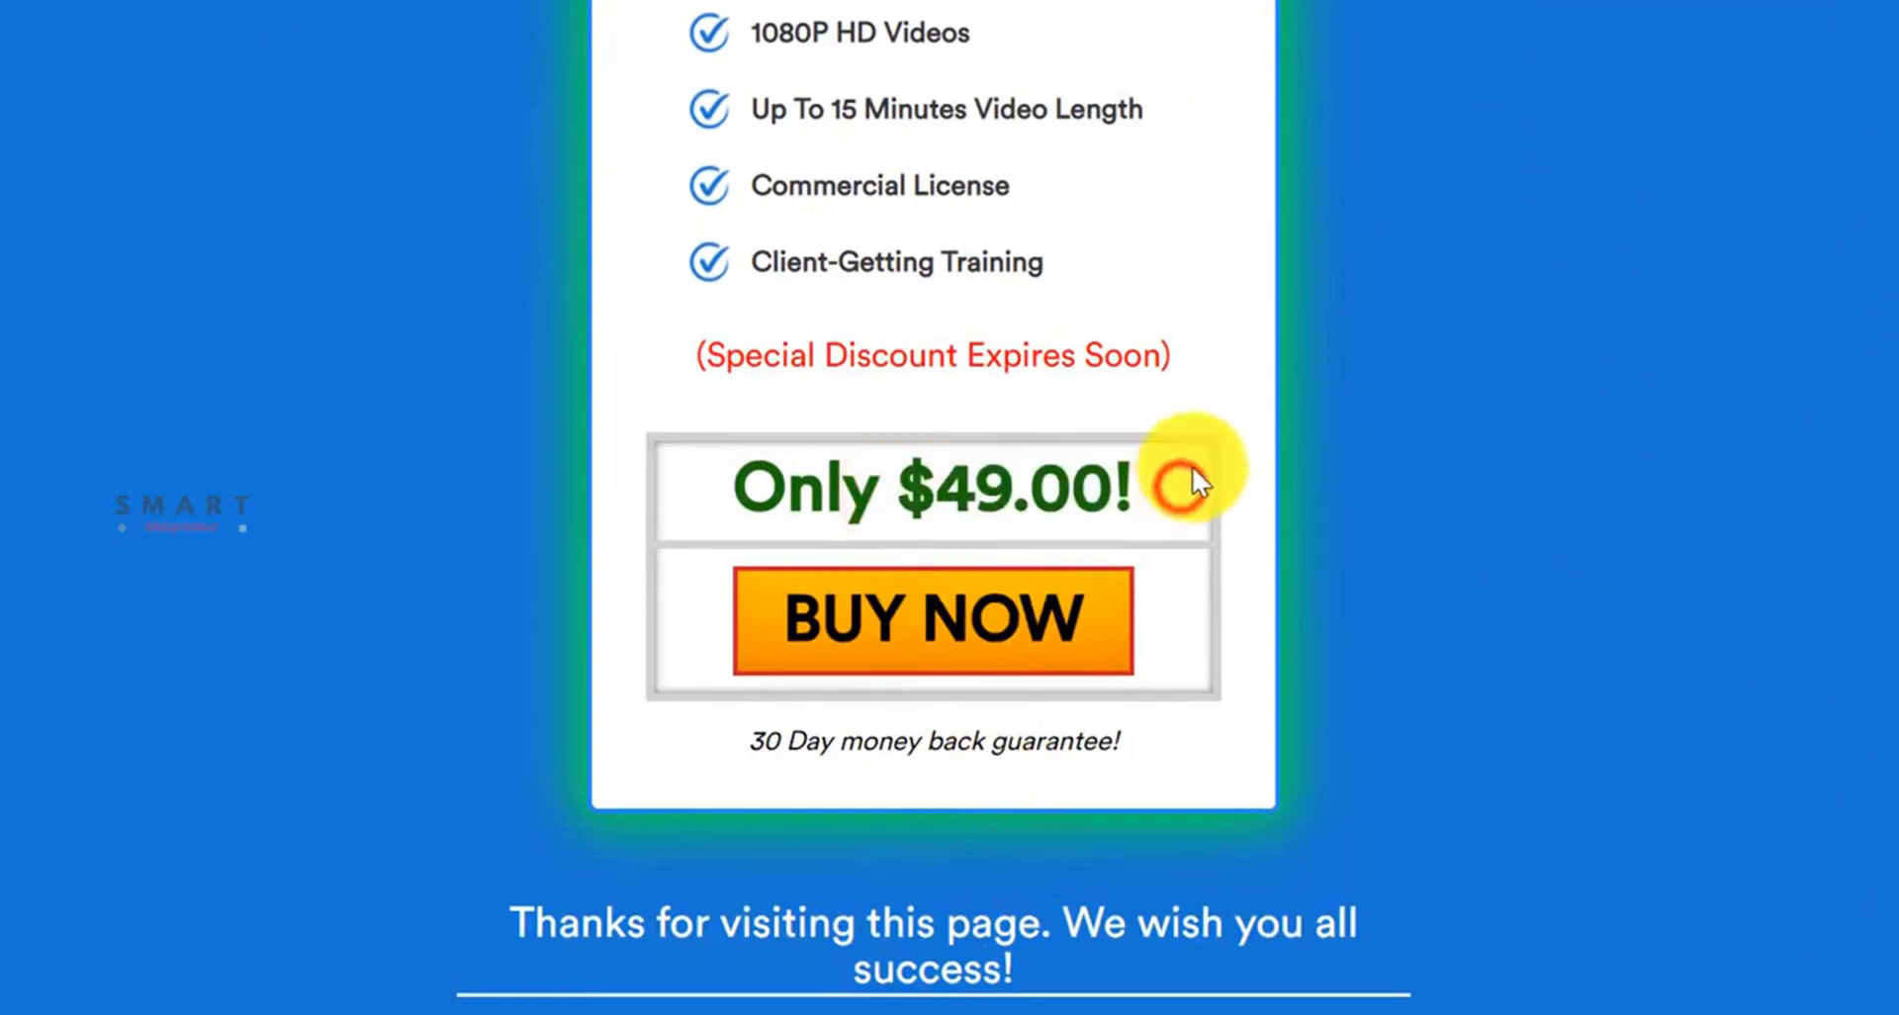
{"action": "left_click", "coordinate": [767, 660]}
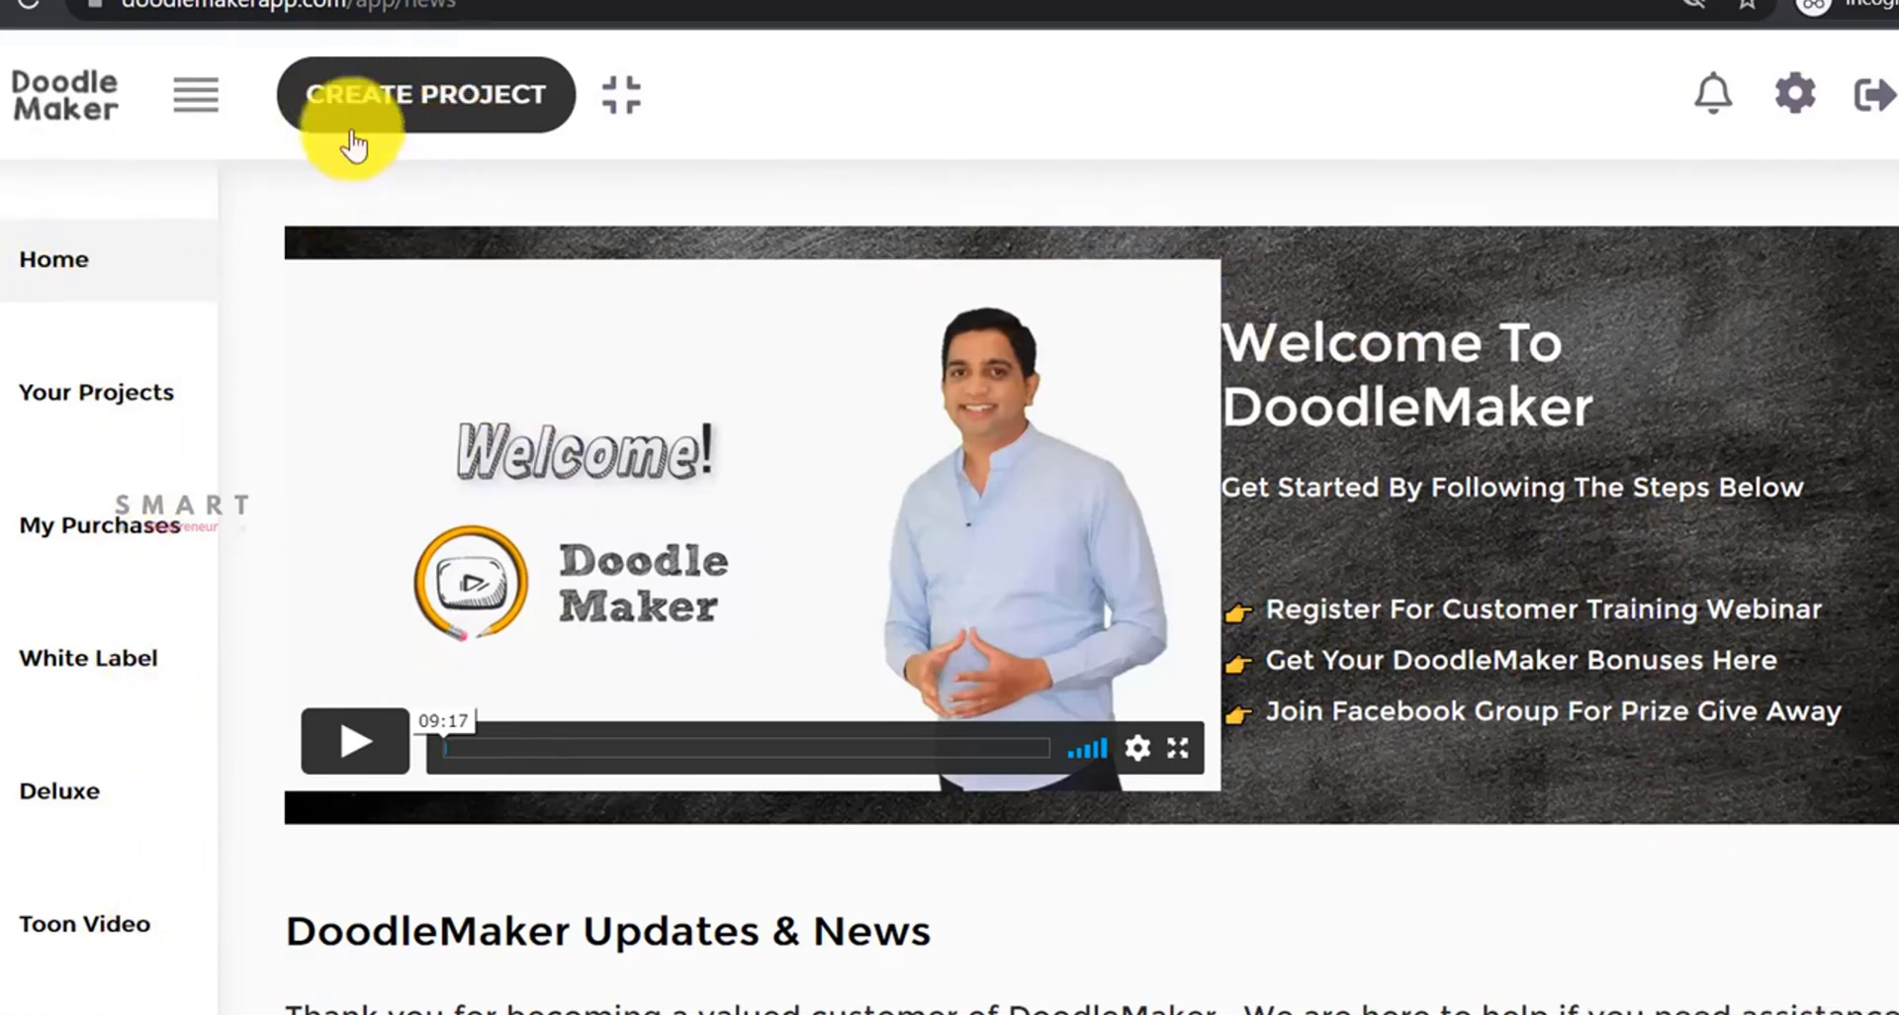
Step: Look over saved projects, start a new project, and browse the Whiteboard templates
{"action": "left_click", "coordinate": [117, 401]}
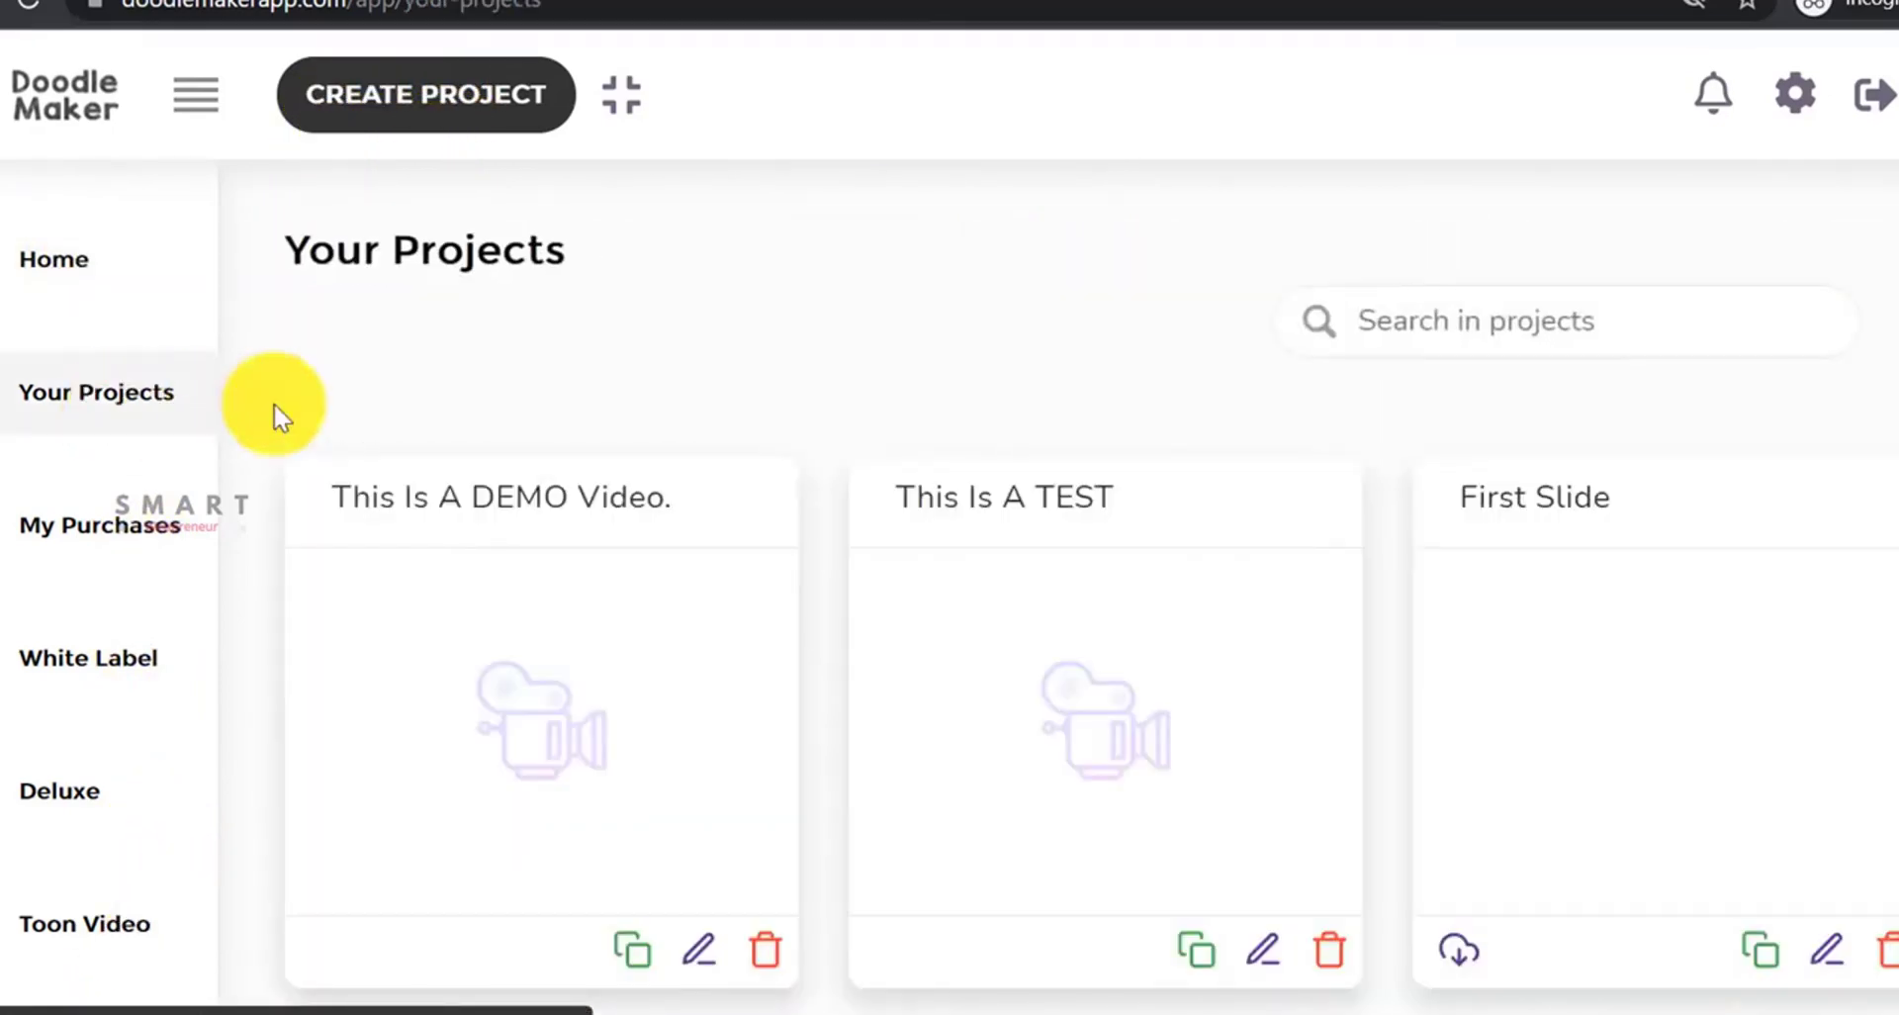
{"action": "scroll", "coordinate": [670, 480], "scroll_direction": "down", "scroll_amount": 2}
{"action": "scroll", "coordinate": [670, 477], "scroll_direction": "down", "scroll_amount": 2}
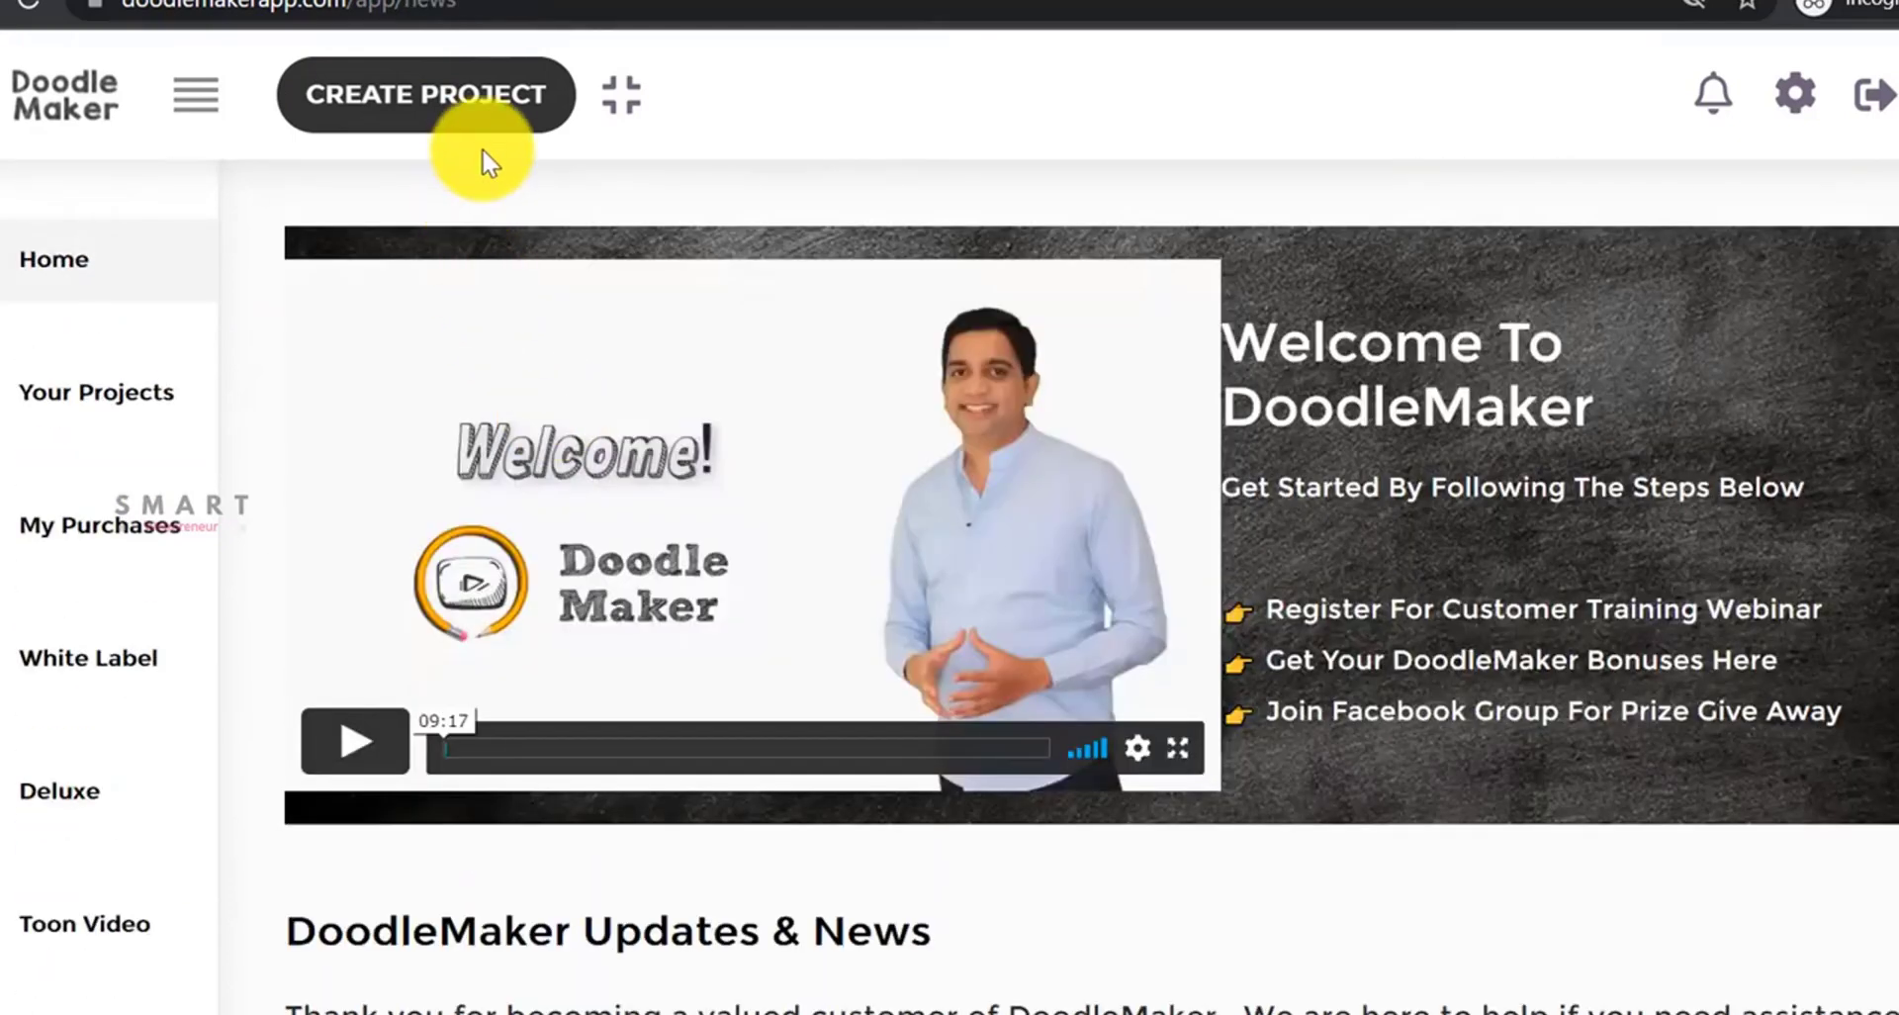
{"action": "left_click", "coordinate": [485, 99]}
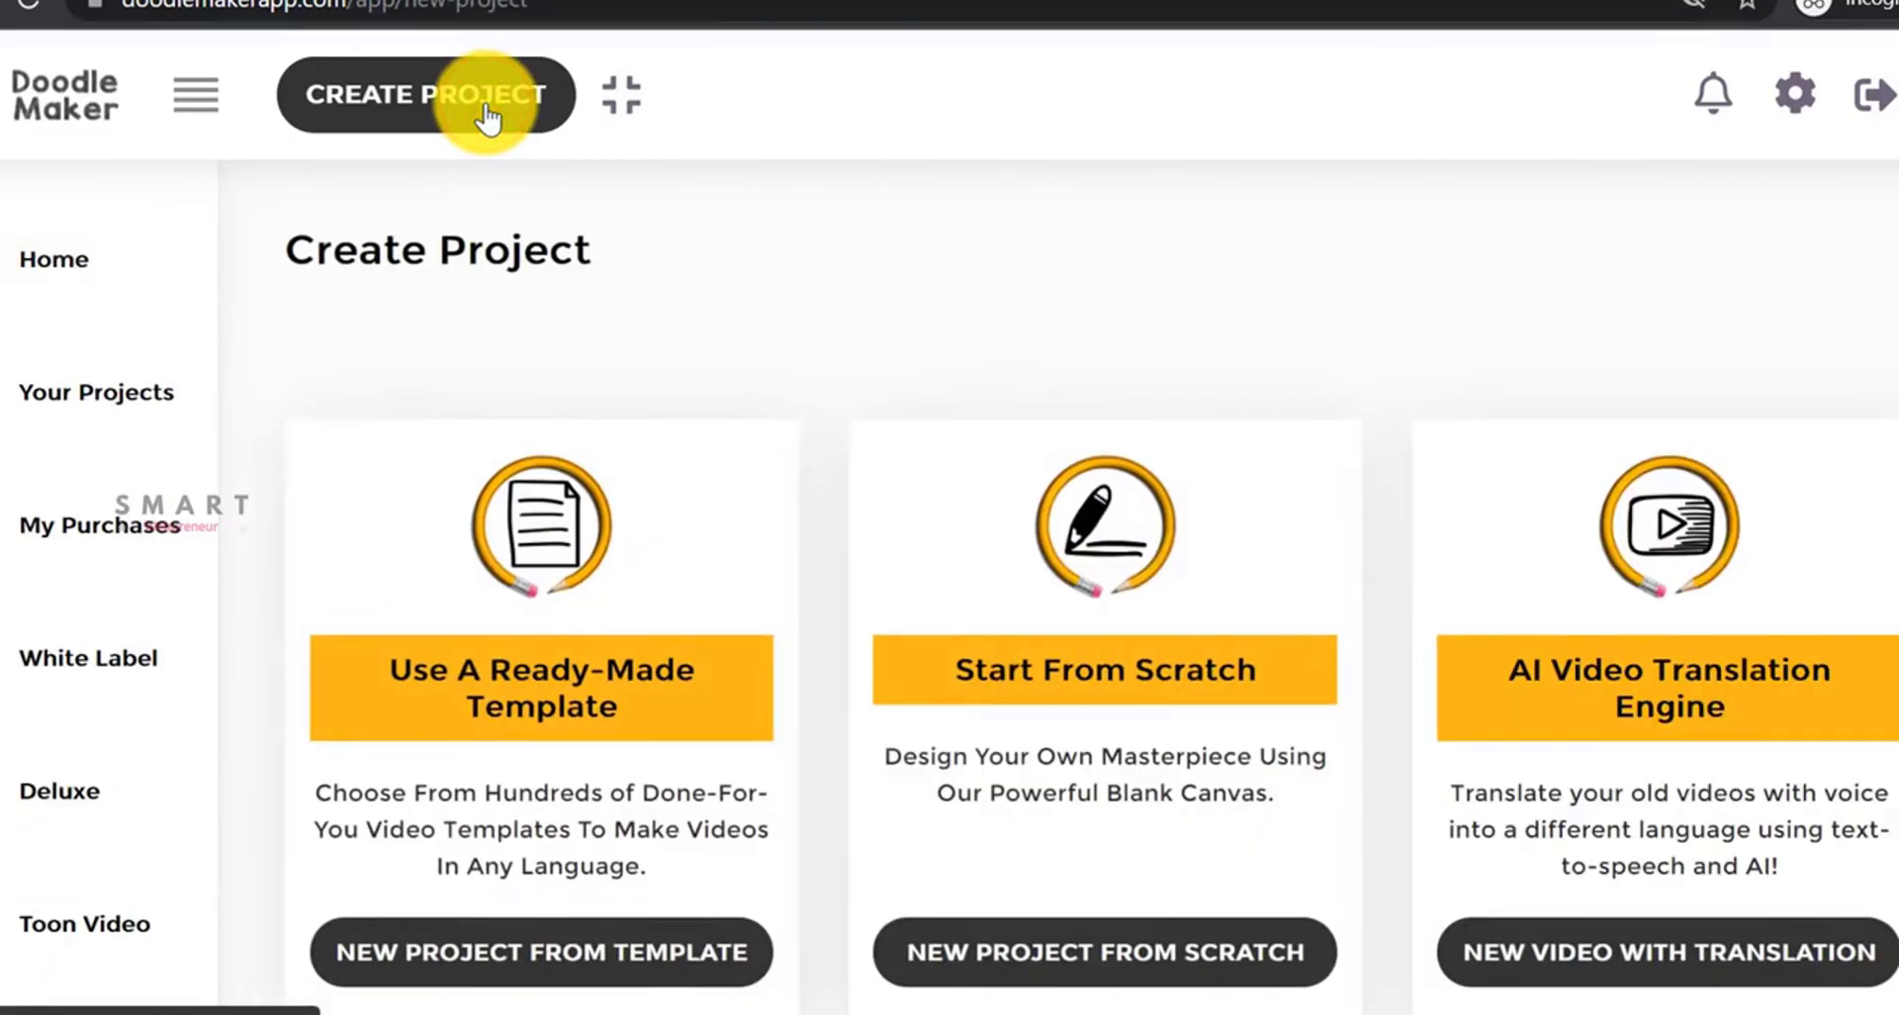
{"action": "scroll", "coordinate": [1145, 247], "scroll_direction": "down", "scroll_amount": 2}
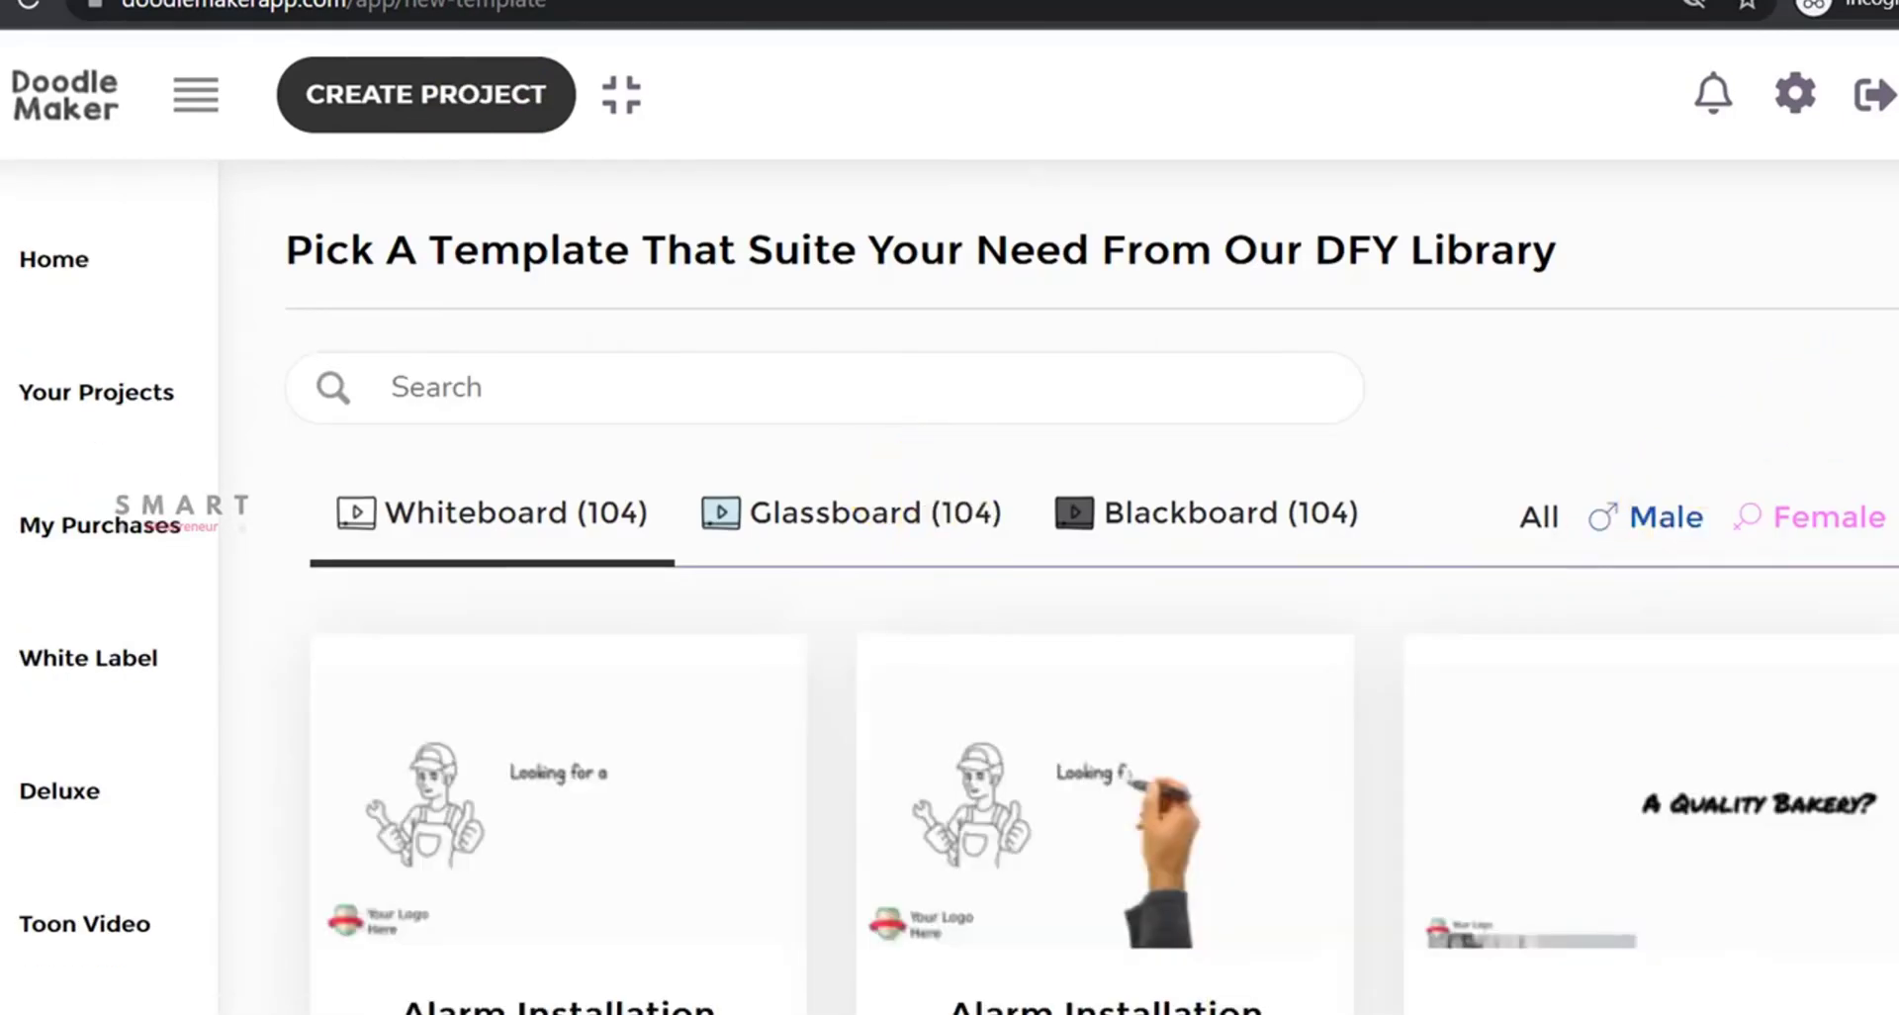
{"action": "scroll", "coordinate": [959, 597], "scroll_direction": "down", "scroll_amount": 1}
{"action": "scroll", "coordinate": [958, 598], "scroll_direction": "down", "scroll_amount": 1}
Step: Toggle the existing voice-over file option and place the cursor in the Slide 1 script
{"action": "scroll", "coordinate": [959, 597], "scroll_direction": "down", "scroll_amount": 1}
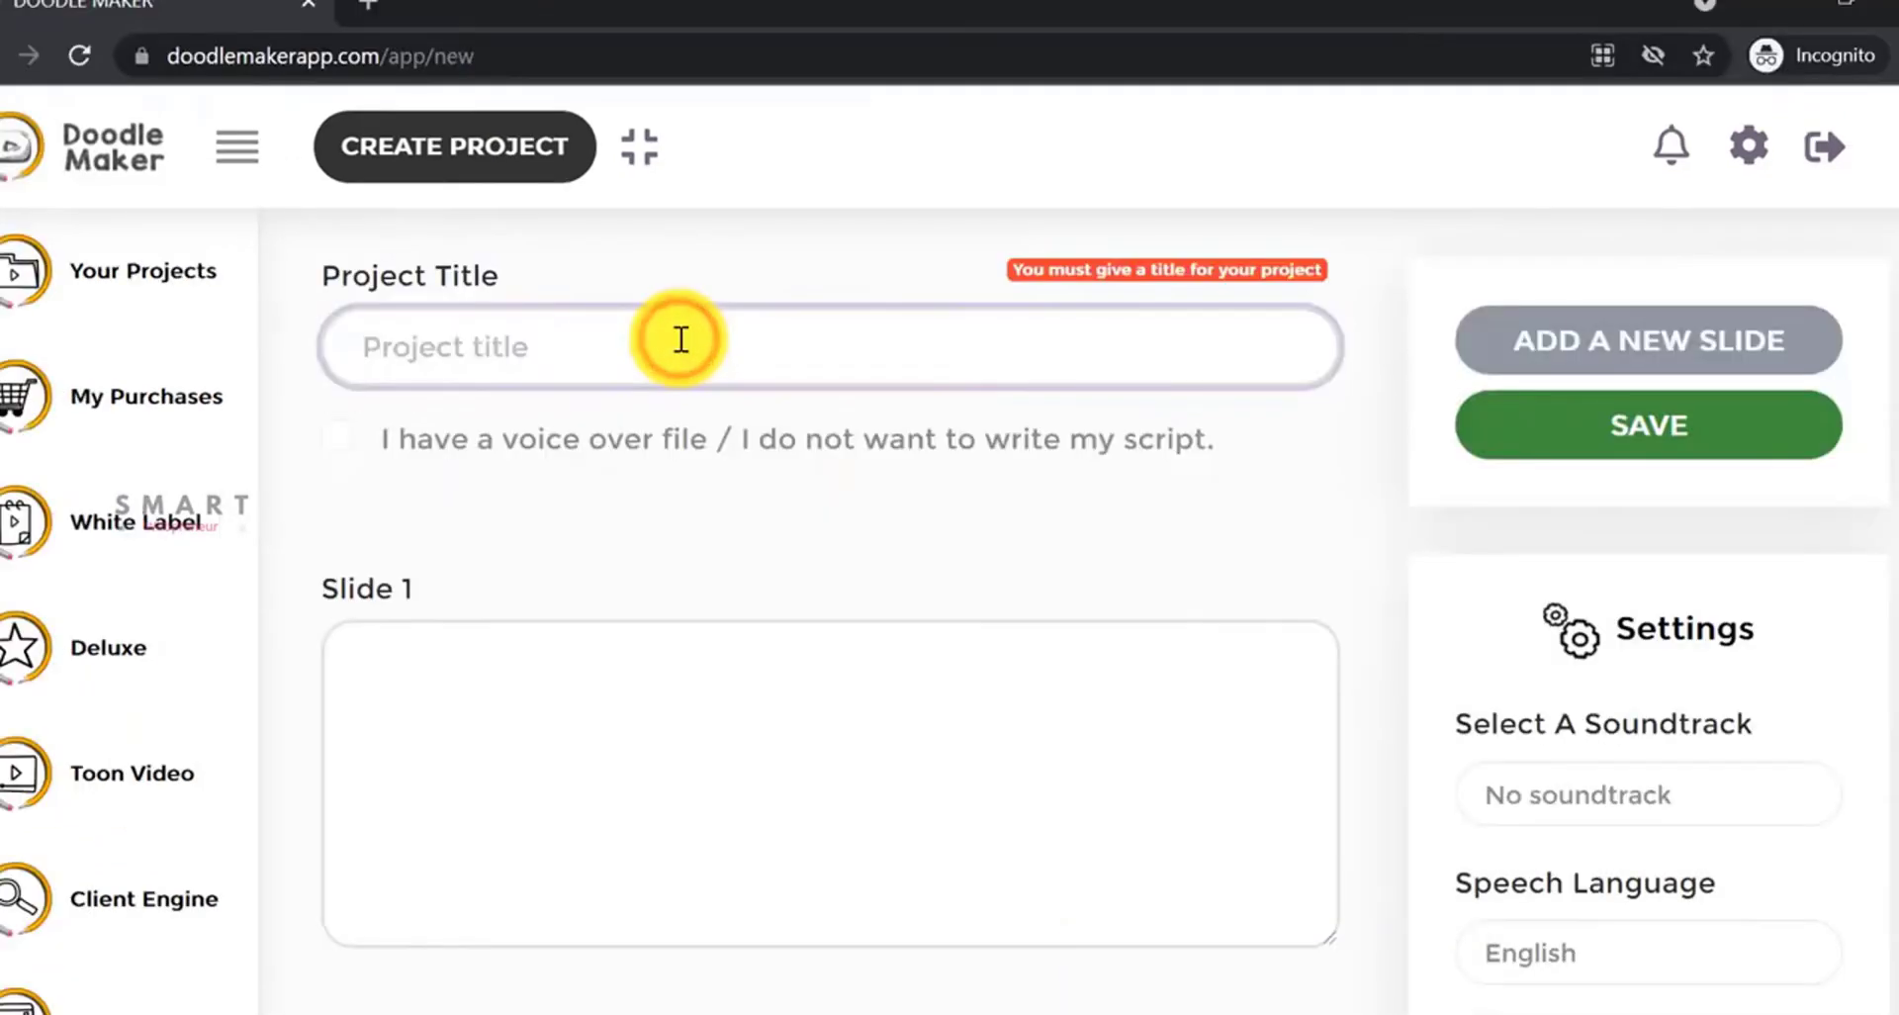
{"action": "left_click", "coordinate": [341, 442]}
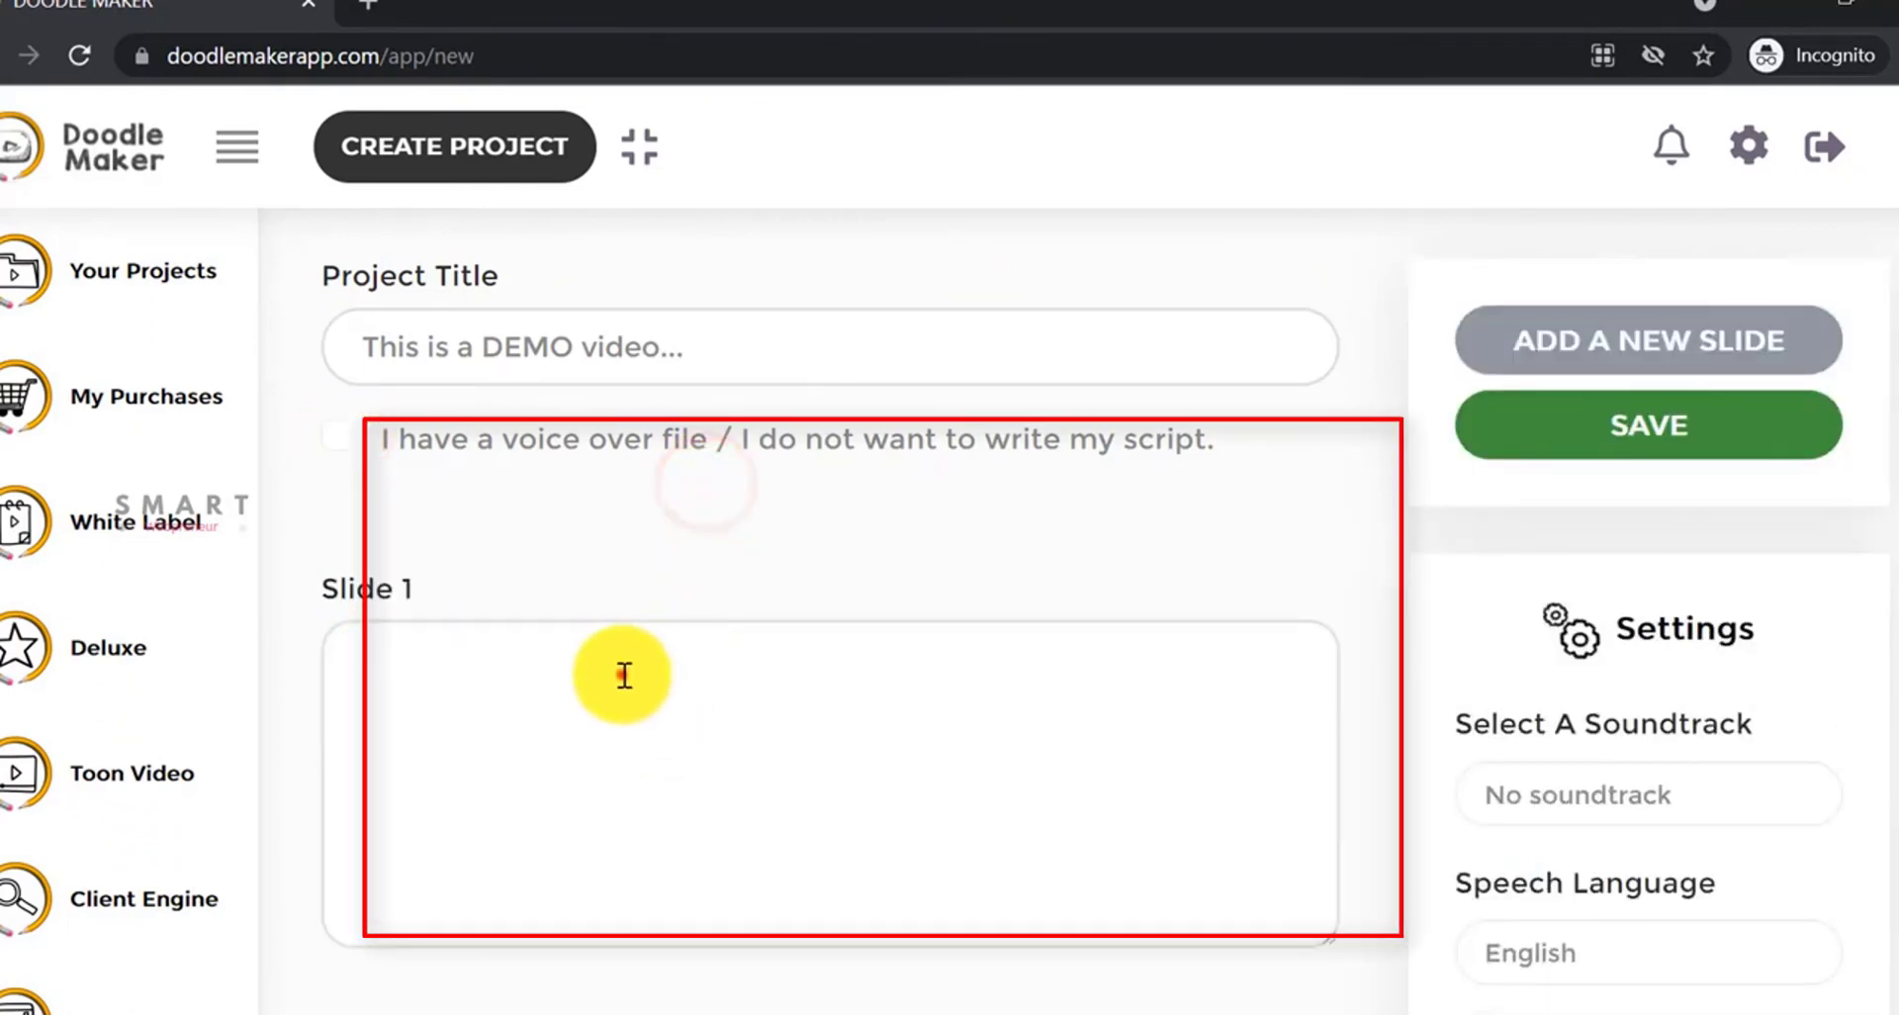
{"action": "left_click", "coordinate": [621, 675]}
{"action": "left_click", "coordinate": [414, 665]}
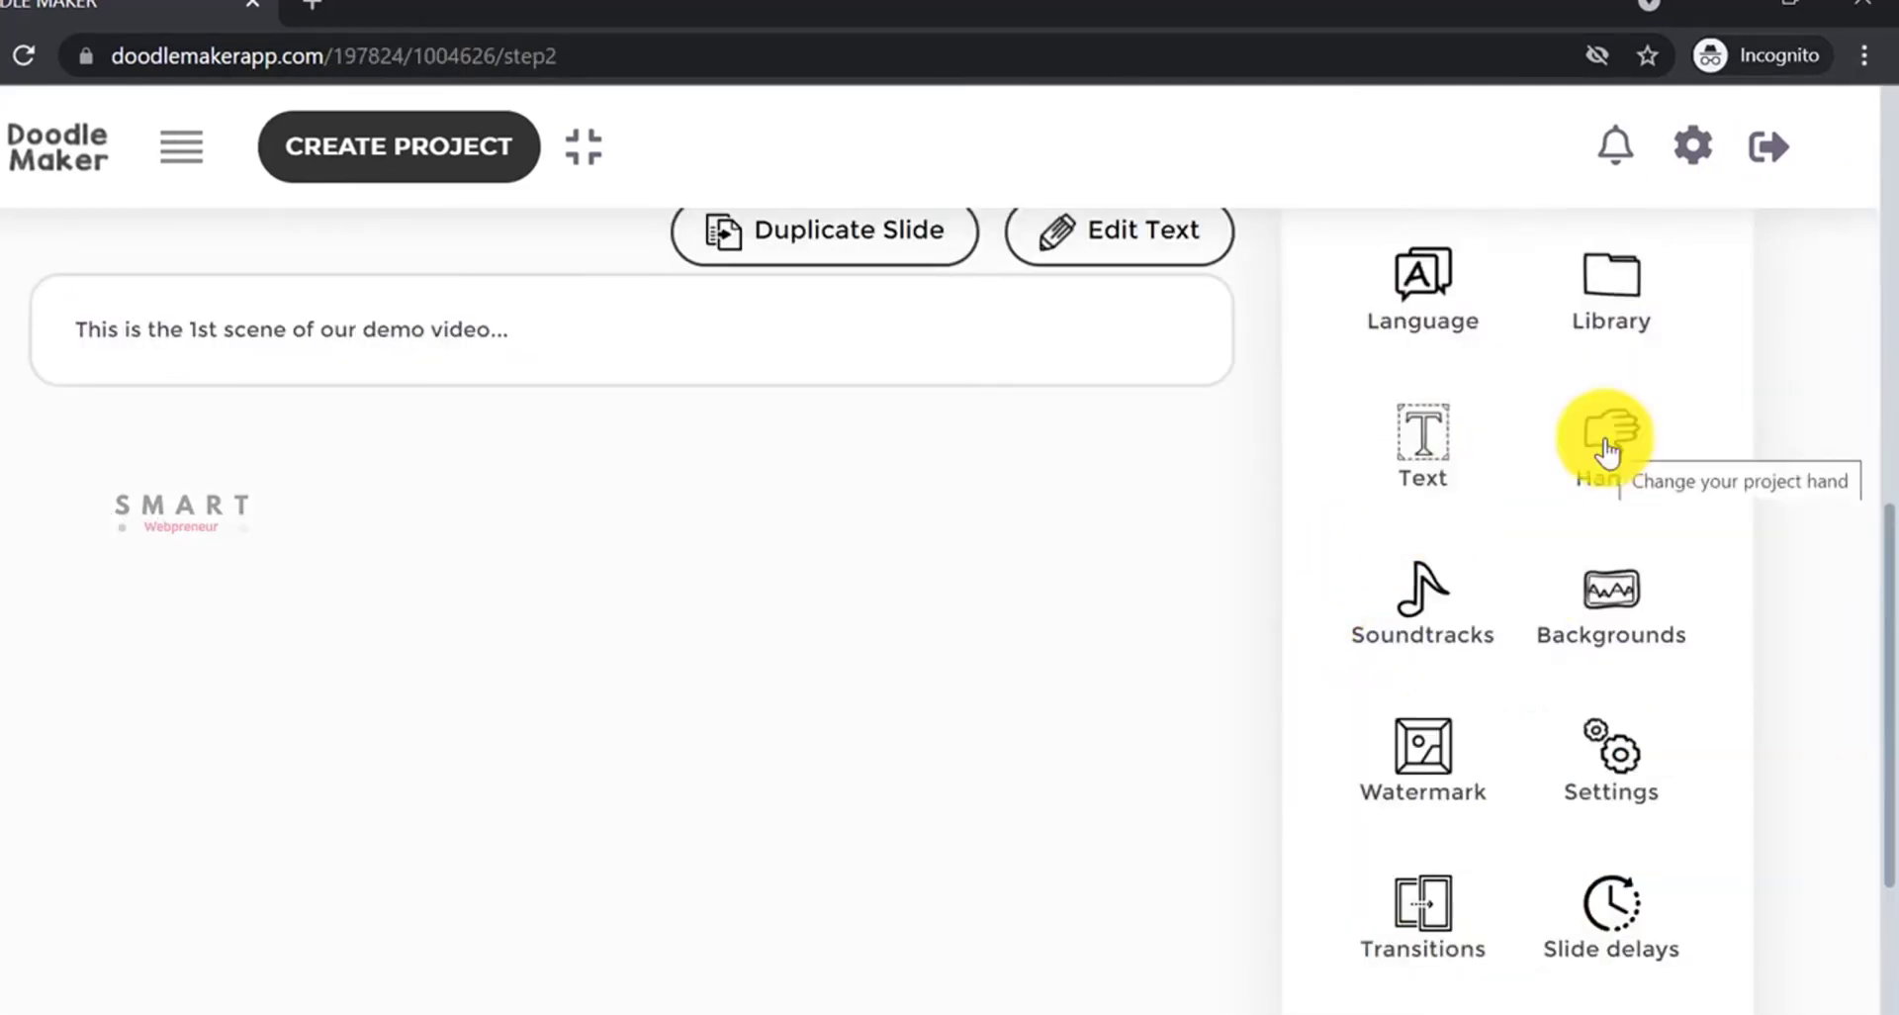
Step: Look over the drawing hand and slide background options, closing each
{"action": "left_click", "coordinate": [1607, 447]}
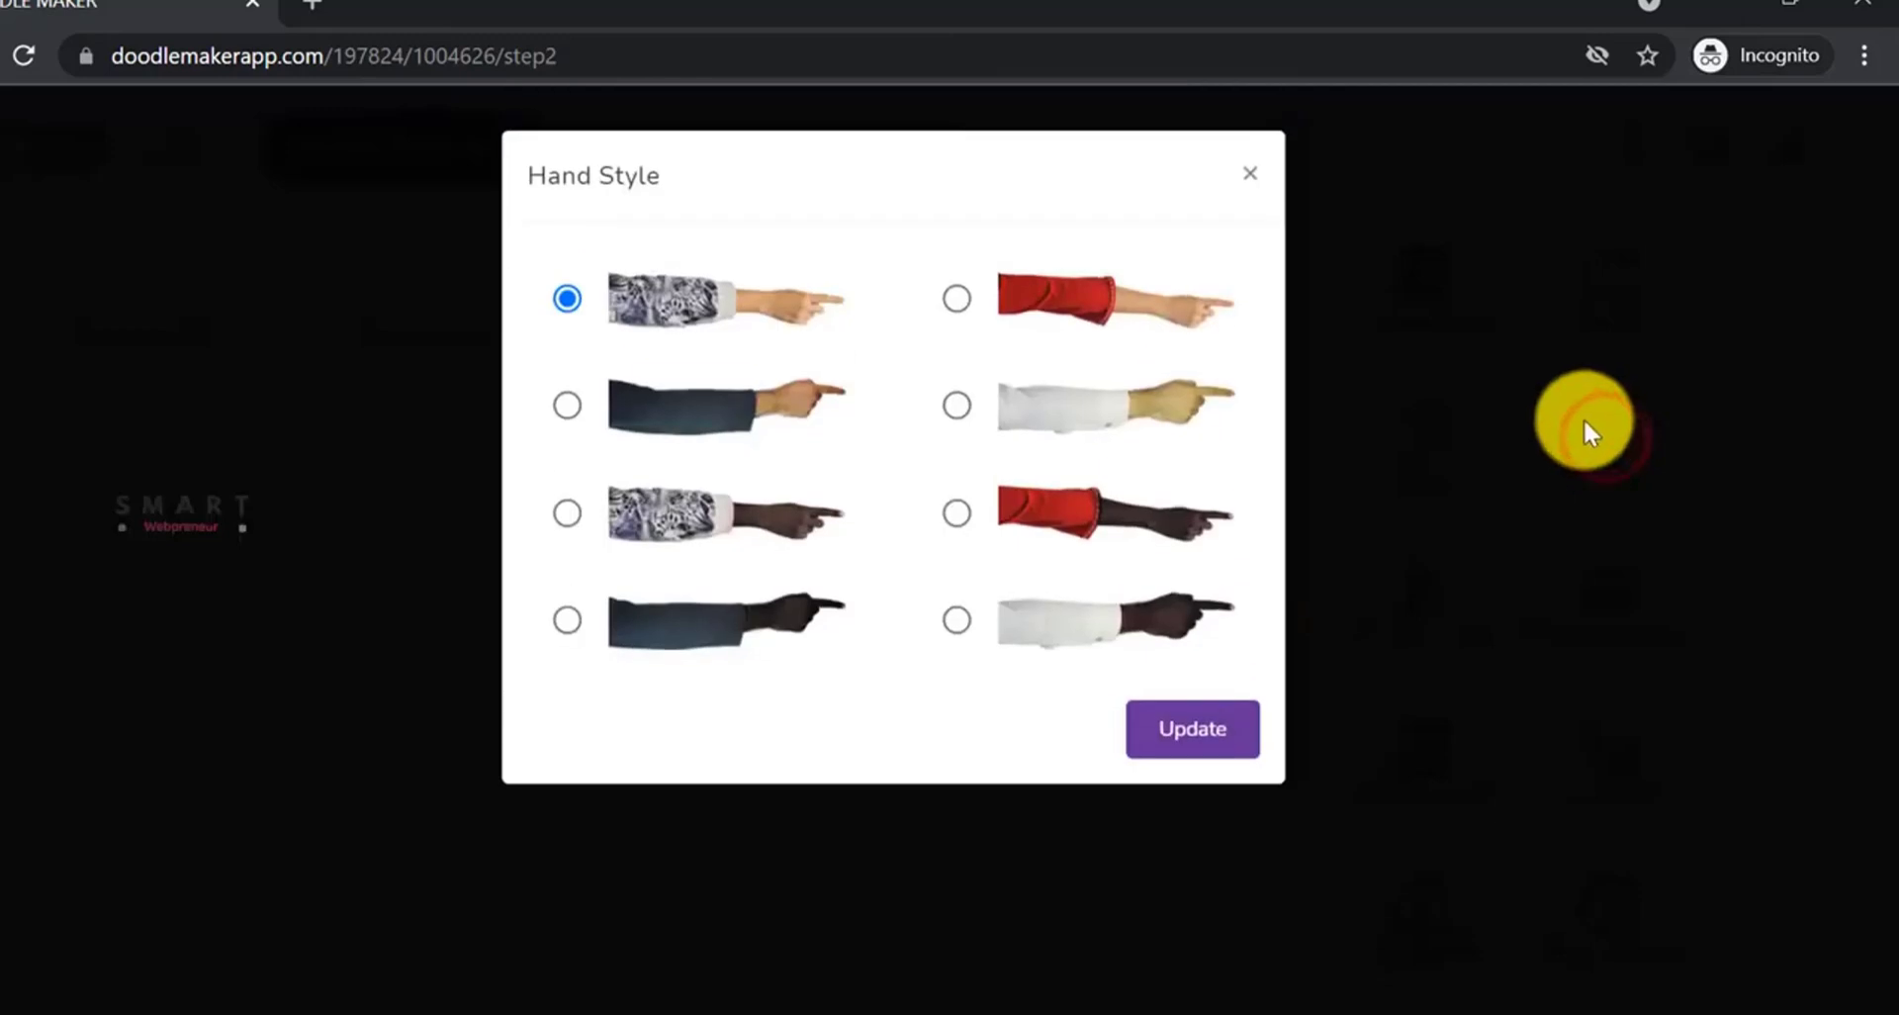
{"action": "left_click", "coordinate": [1498, 360]}
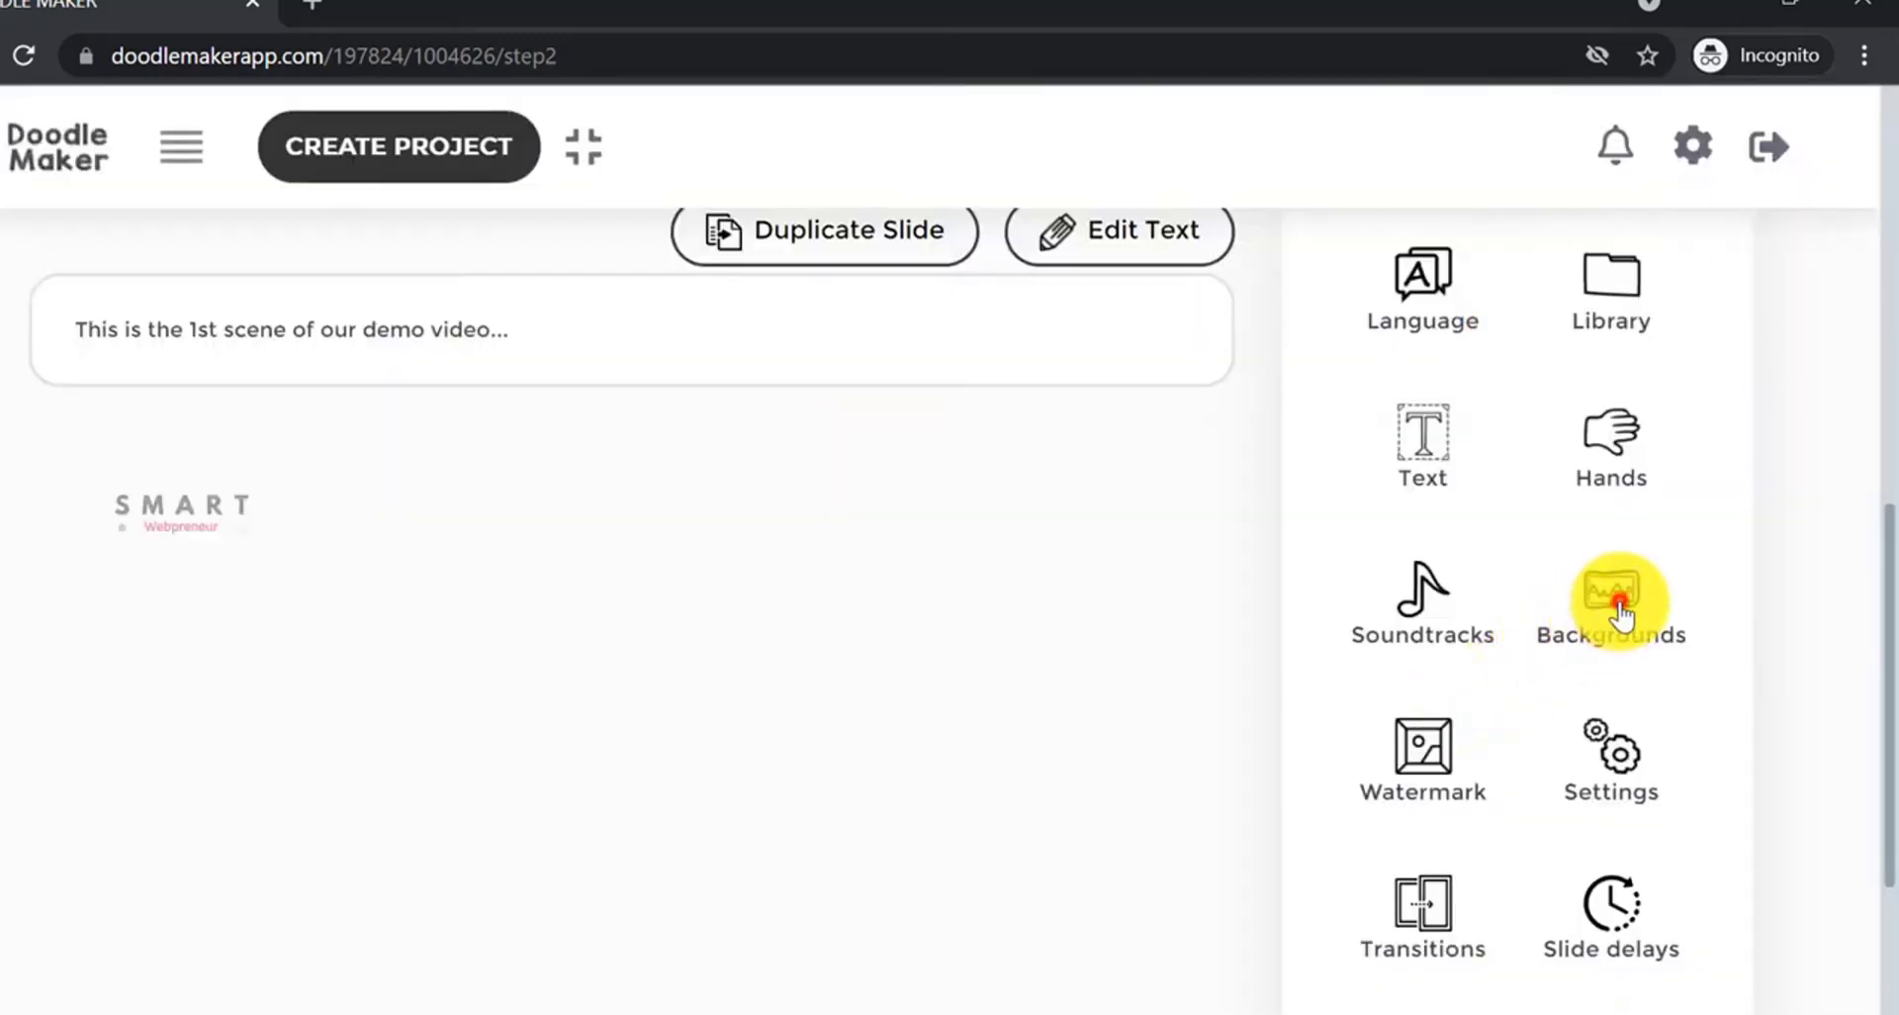
{"action": "left_click", "coordinate": [1620, 608]}
{"action": "left_click", "coordinate": [1666, 415]}
Step: Apply a transition to the bottle and preview the Slide 1 animation
{"action": "left_click", "coordinate": [613, 891]}
{"action": "left_click", "coordinate": [636, 807]}
{"action": "scroll", "coordinate": [1411, 597], "scroll_direction": "up", "scroll_amount": 3}
{"action": "left_click", "coordinate": [1418, 415]}
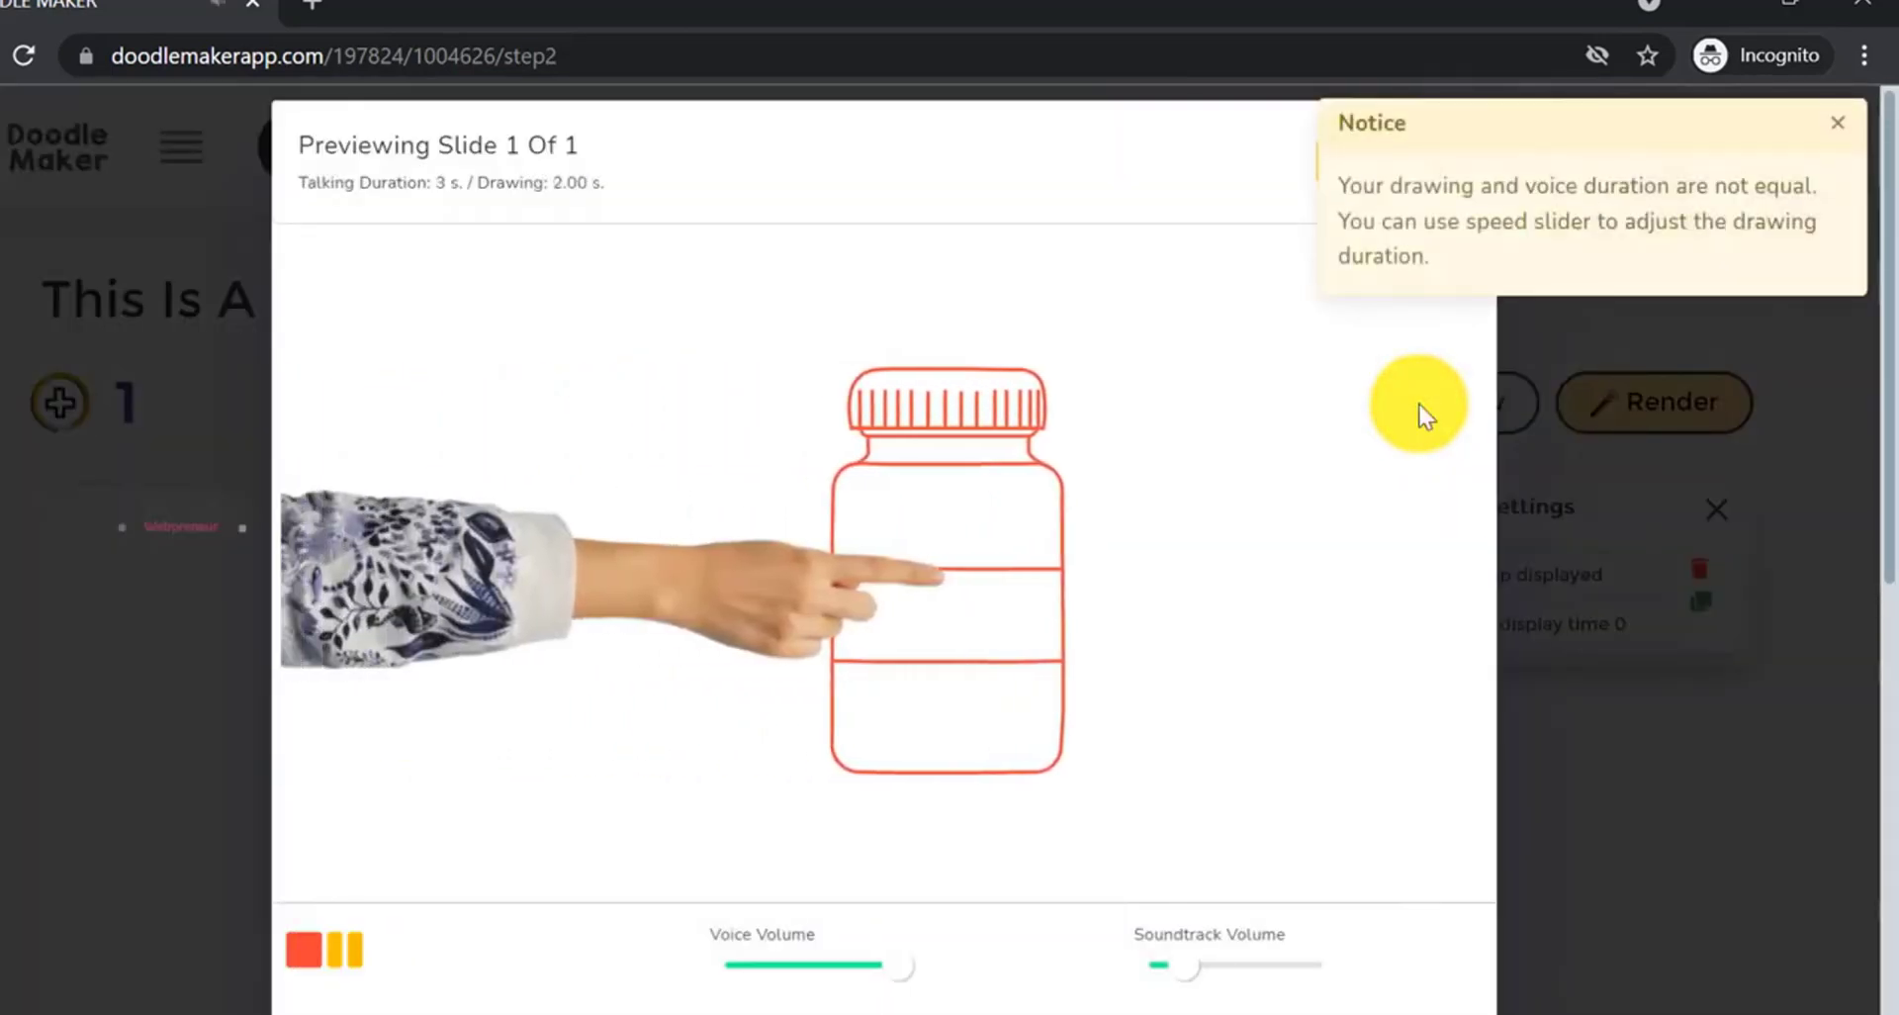
Step: Restart the Slide 1 preview to watch the red bottle drawn by hand
{"action": "left_click", "coordinate": [1416, 398]}
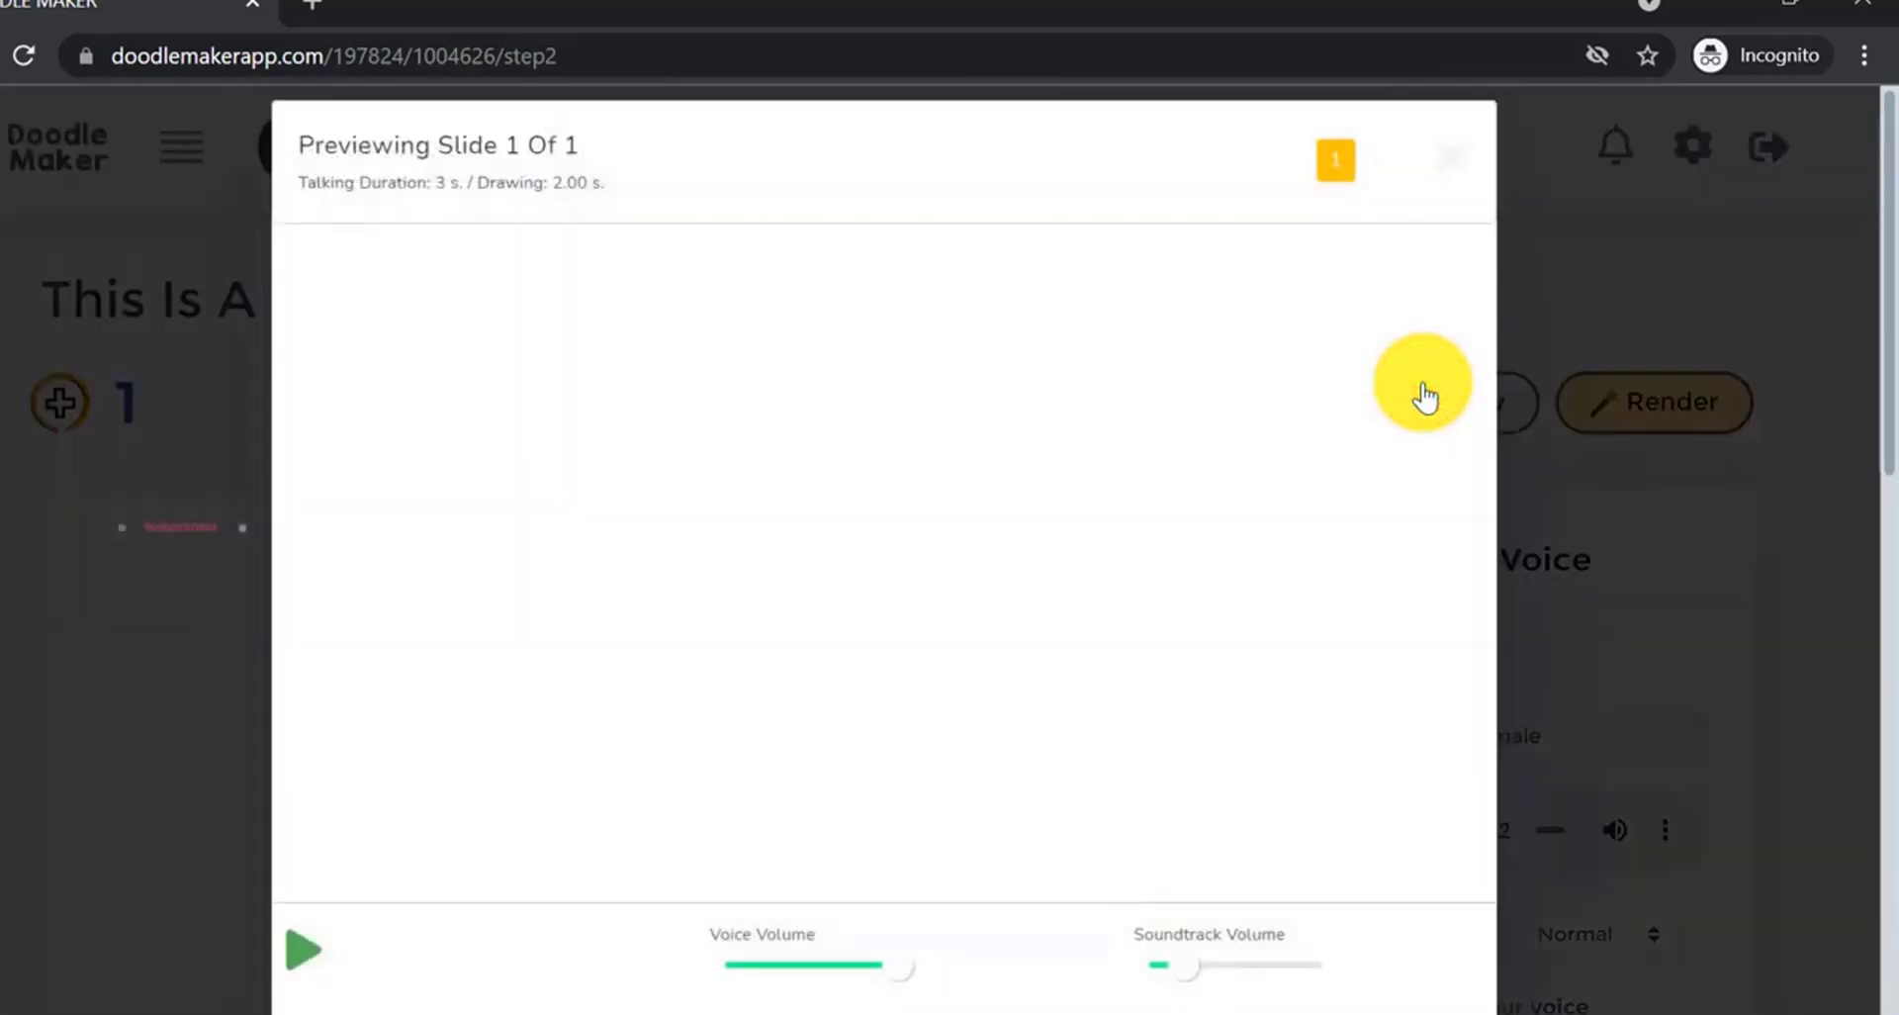